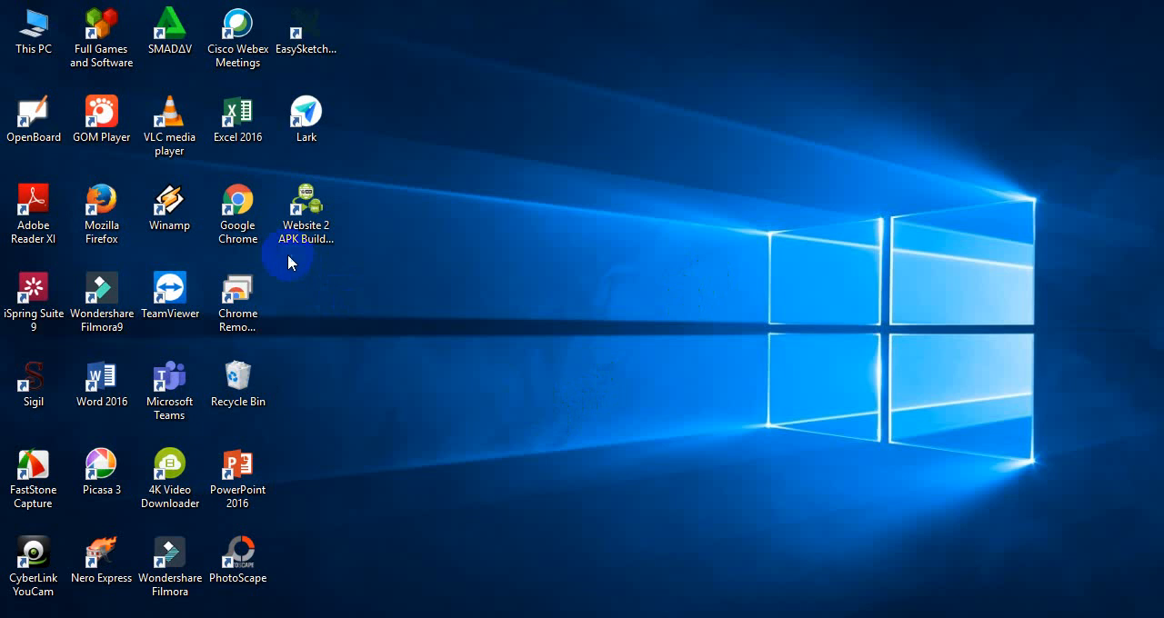
# - Open Google Chrome and search the web for "google form"
pyautogui.click(244, 211)
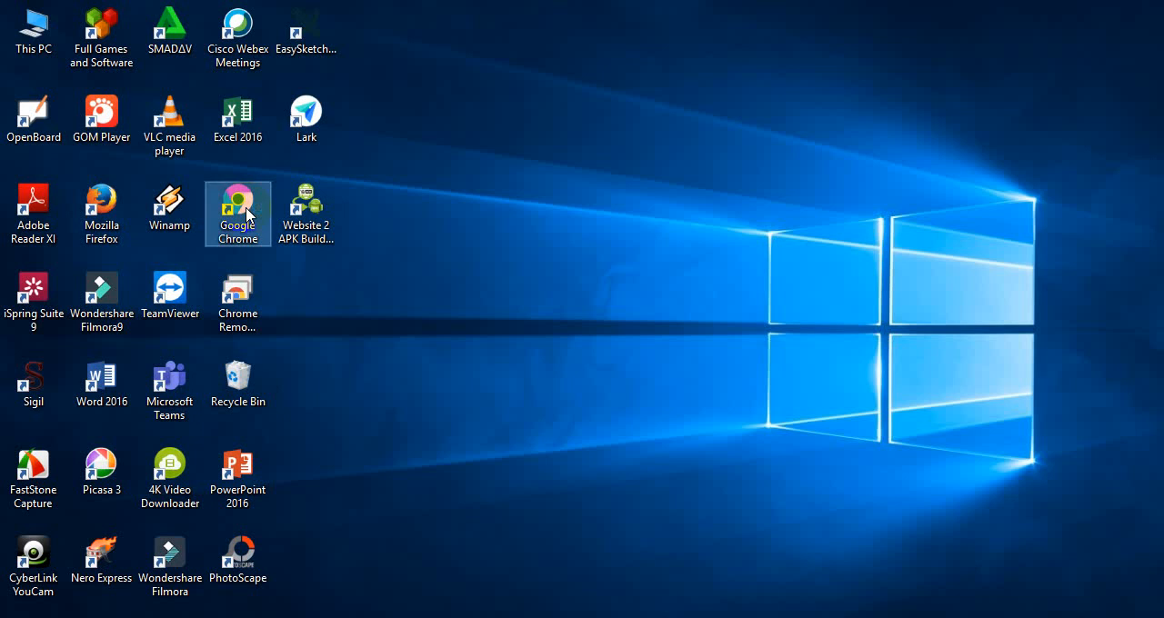
pyautogui.doubleClick(247, 212)
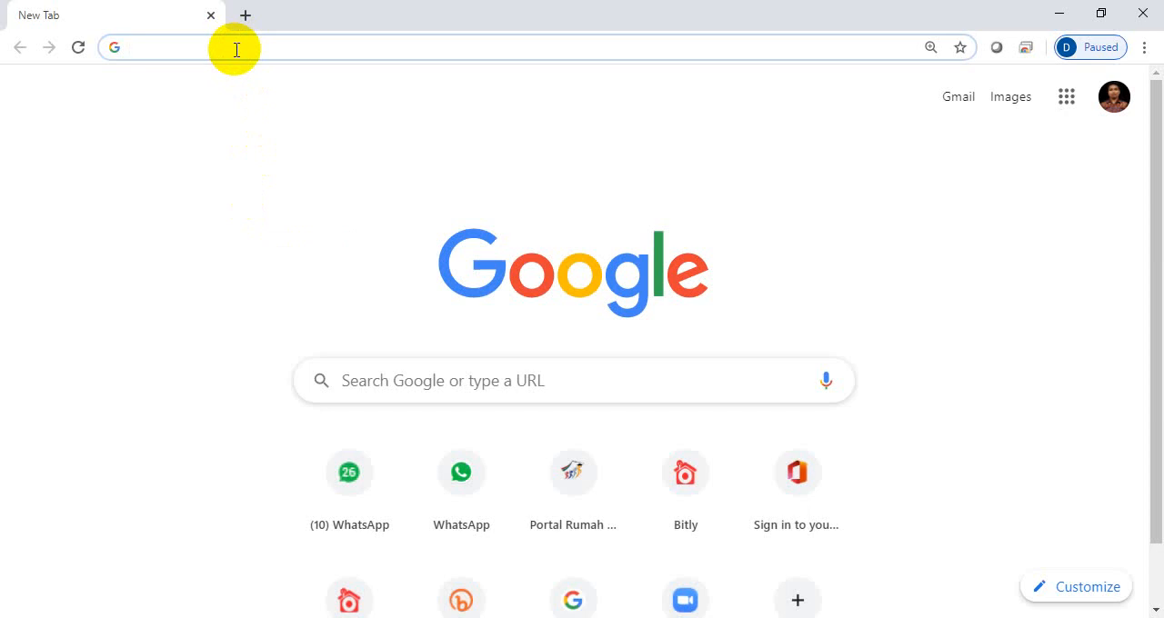
pyautogui.write('goo')
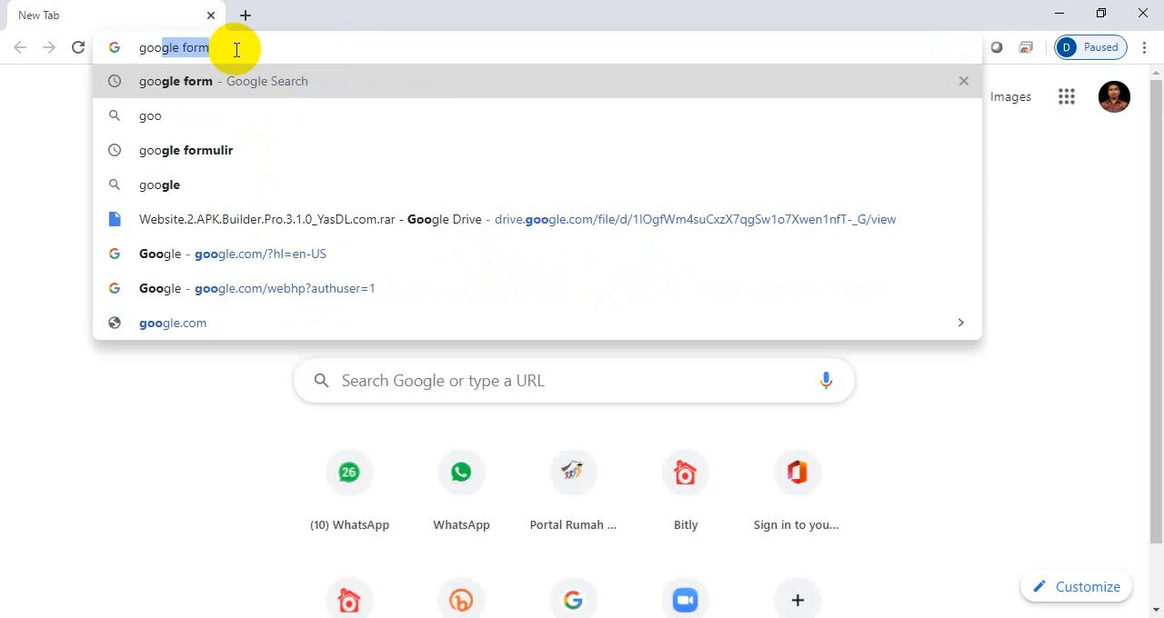
pyautogui.write('hle')
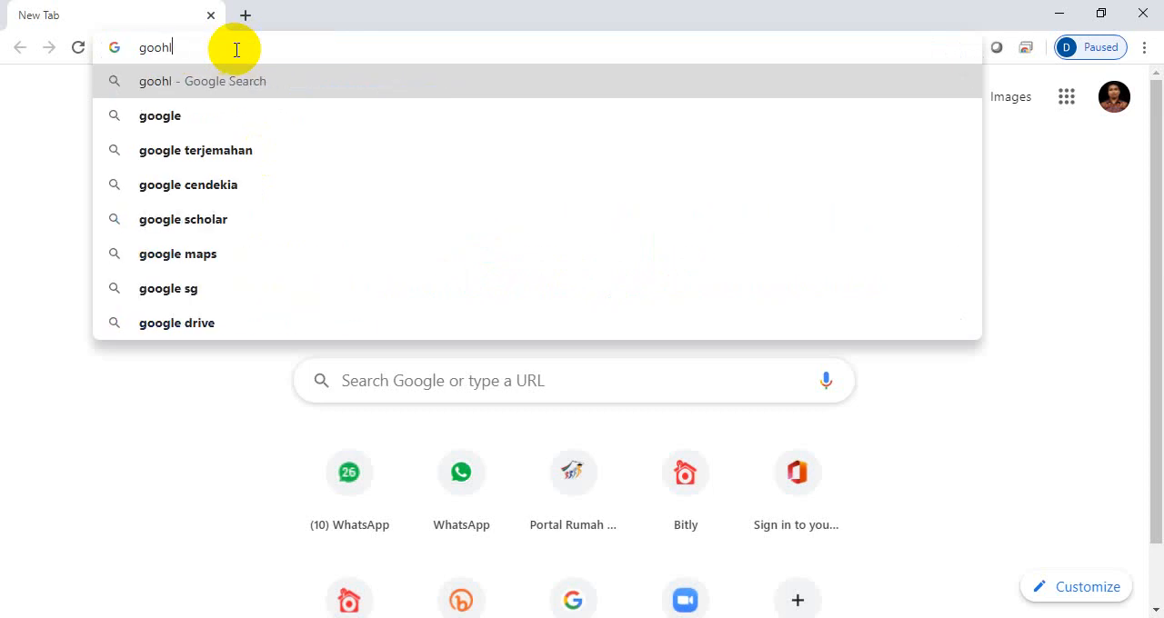
pyautogui.press('BackSpace')
pyautogui.press('BackSpace')
pyautogui.press('BackSpace')
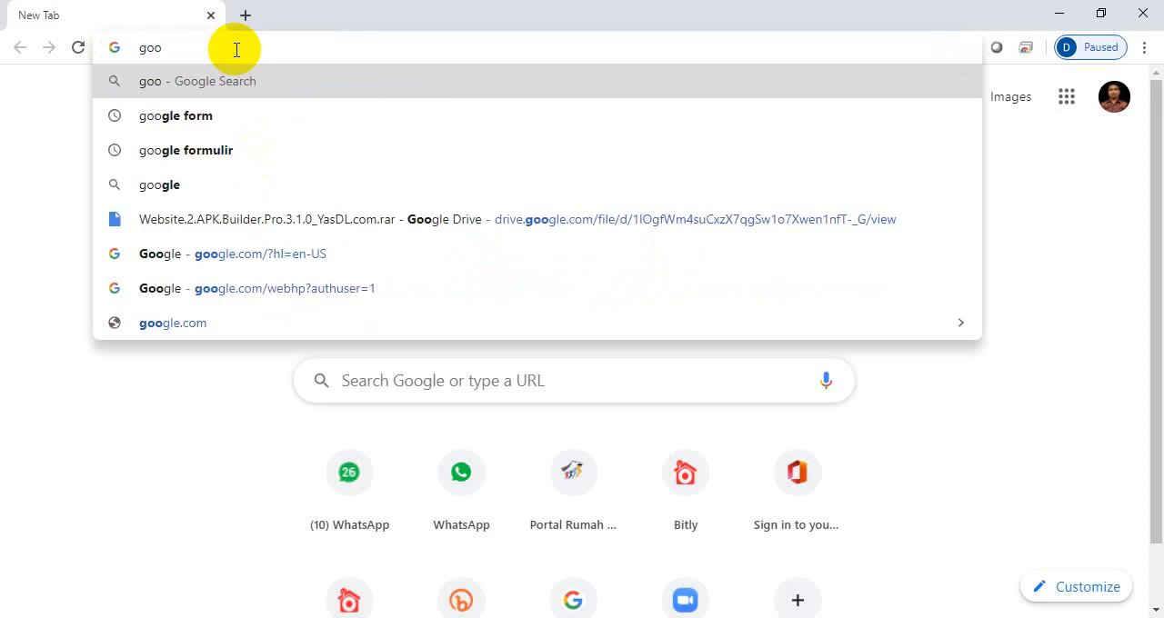
pyautogui.write('gle form')
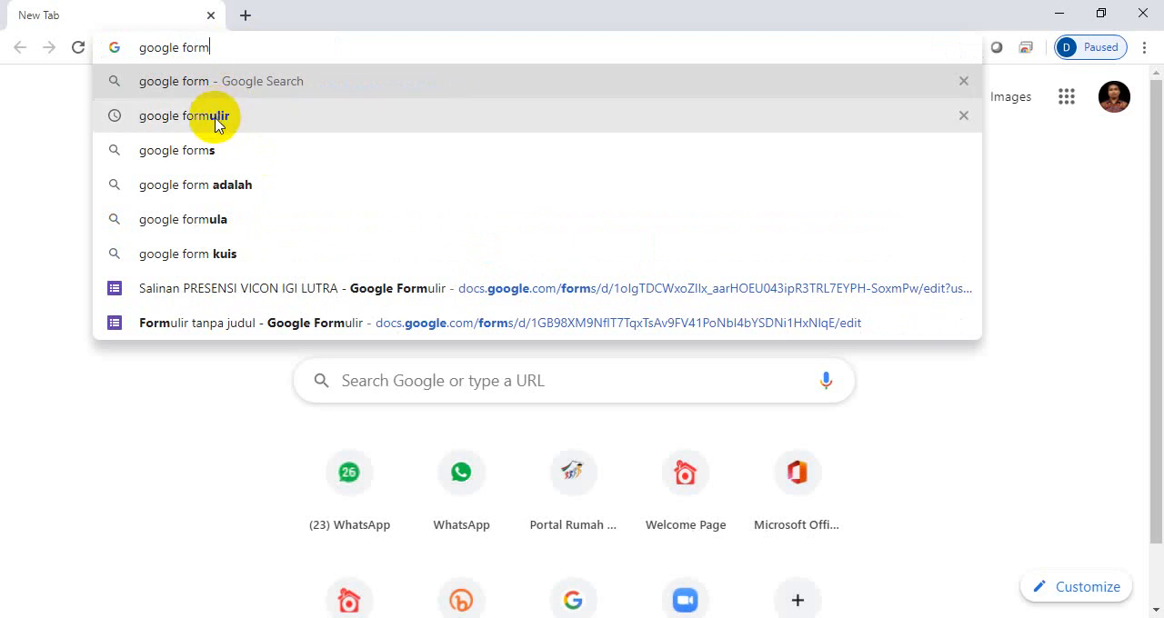
pyautogui.press('Return')
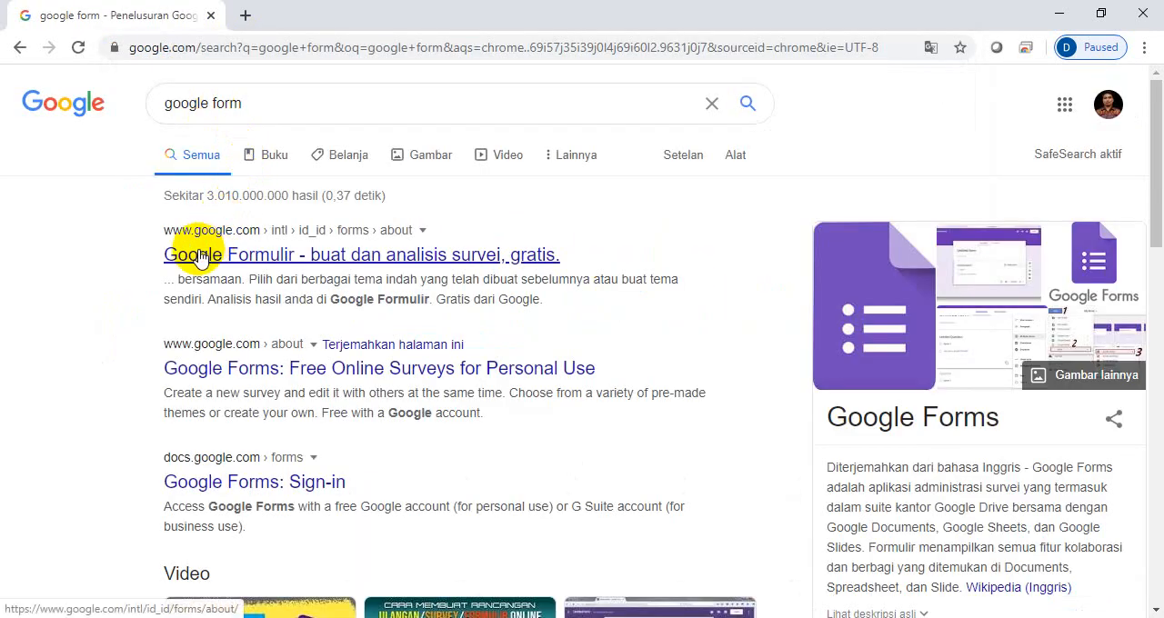
# - Open Google Formulir for personal use from the search results and create a blank form
pyautogui.click(202, 260)
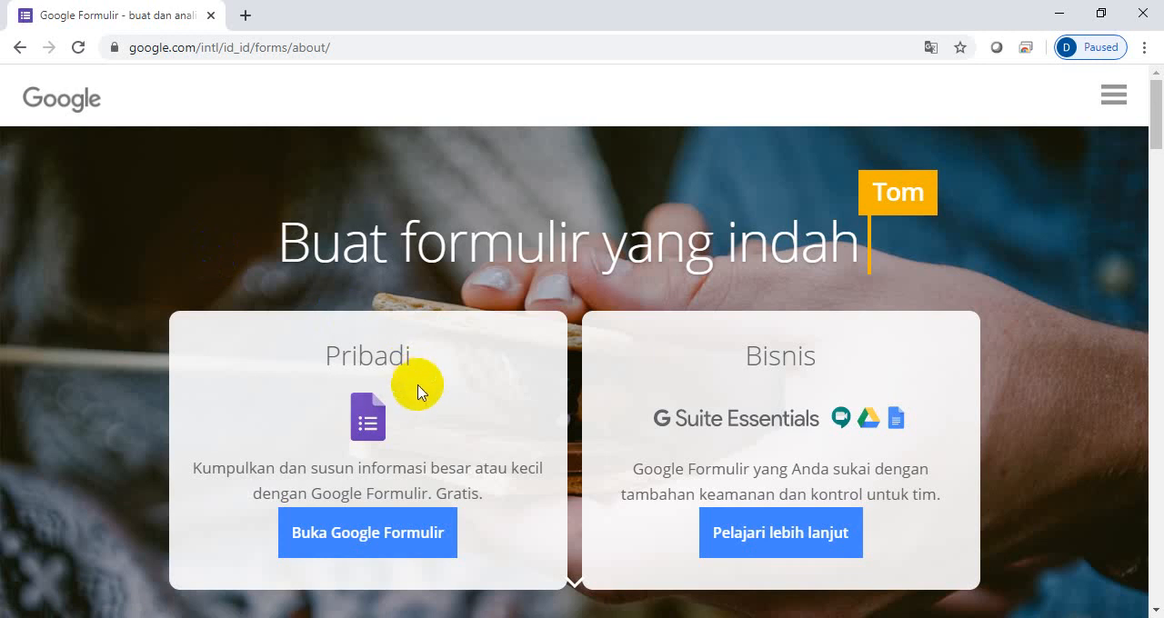
pyautogui.click(373, 537)
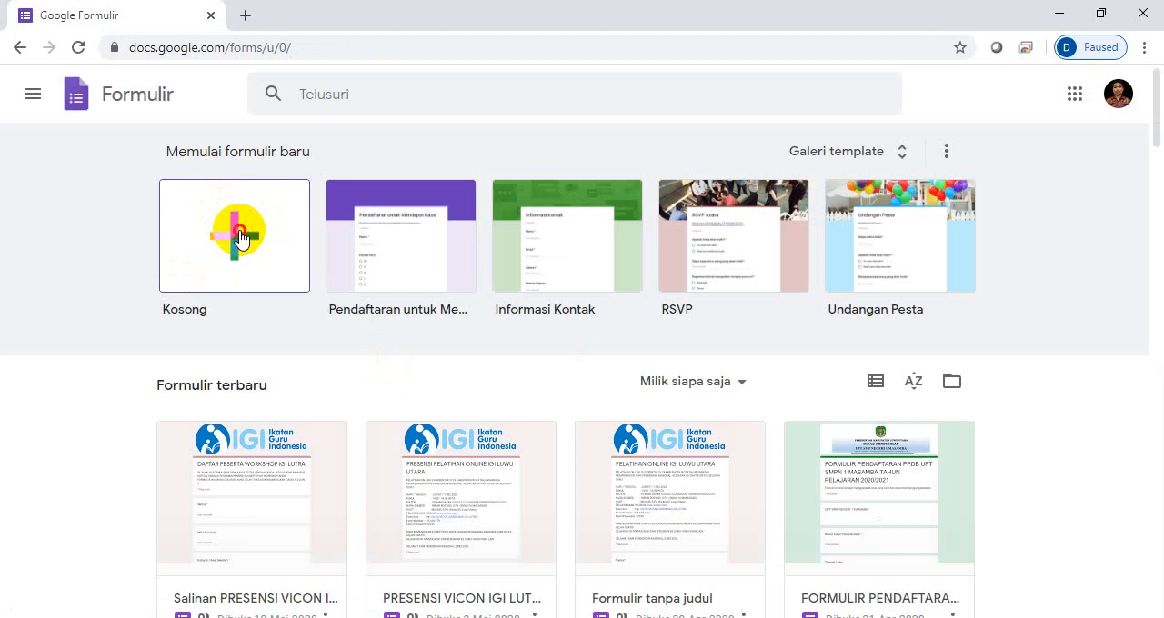
pyautogui.click(240, 239)
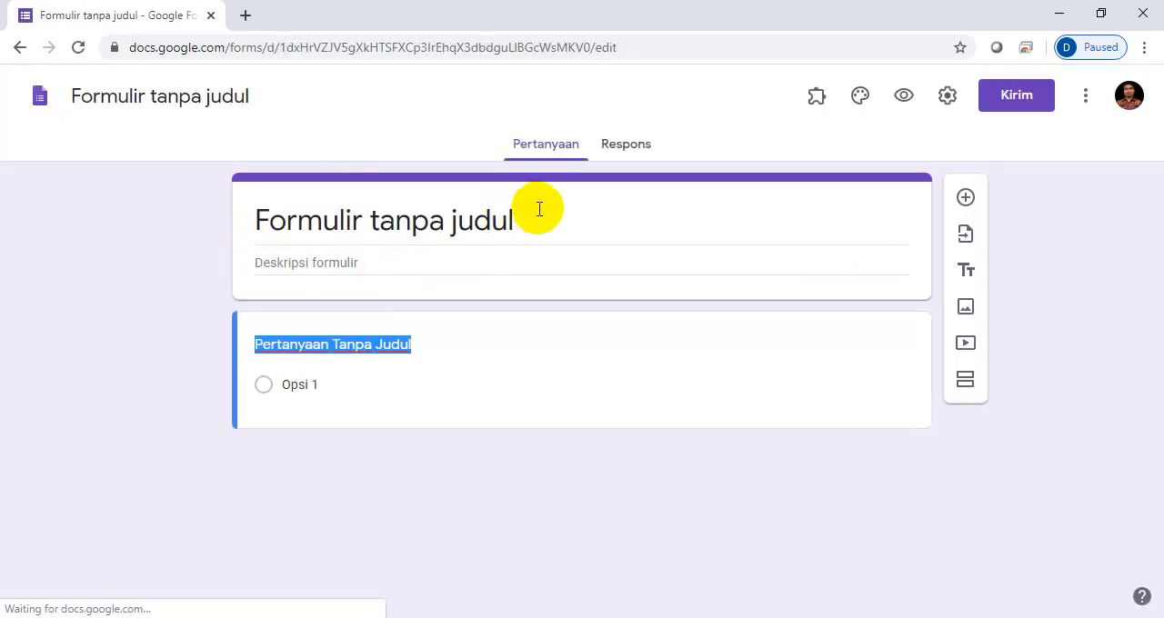
# - Set the form's title to "FORMULIR PPDB UPT SMPN 1 MASAMBA TAHUN PELAJARAN 2020/2021"
pyautogui.click(537, 208)
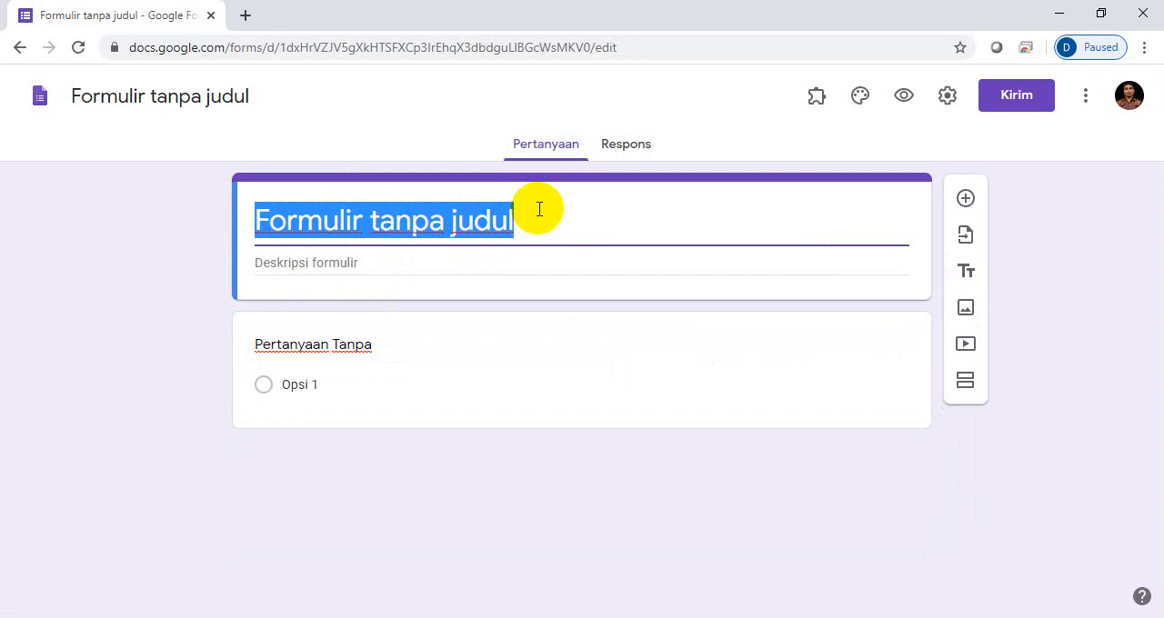
pyautogui.write('FORMU')
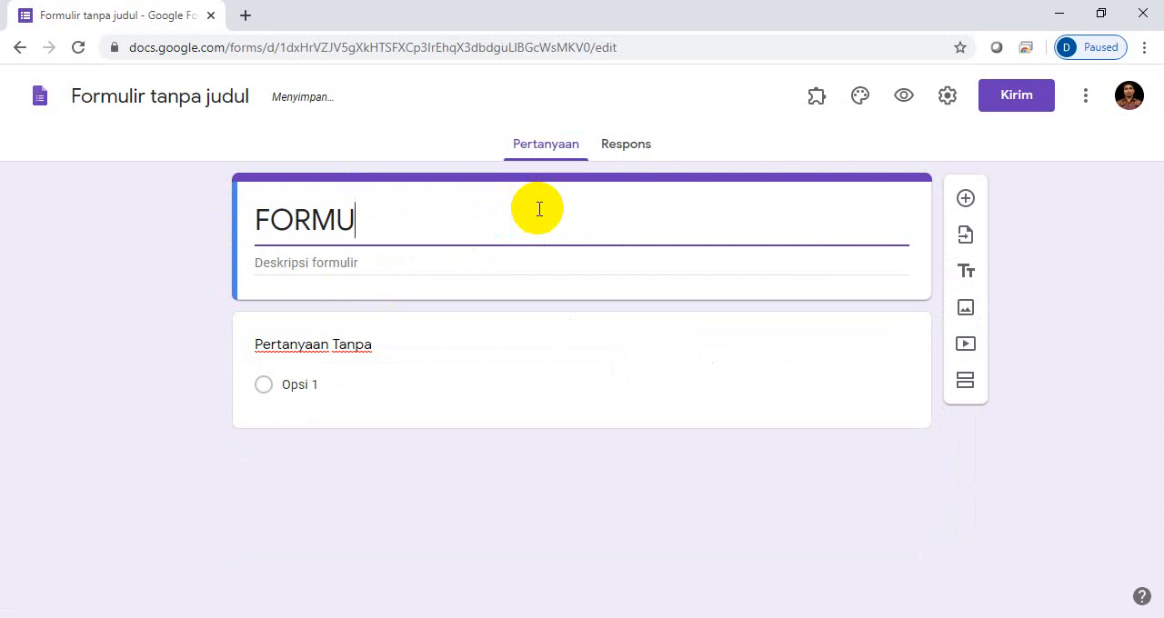
pyautogui.write('LIR ')
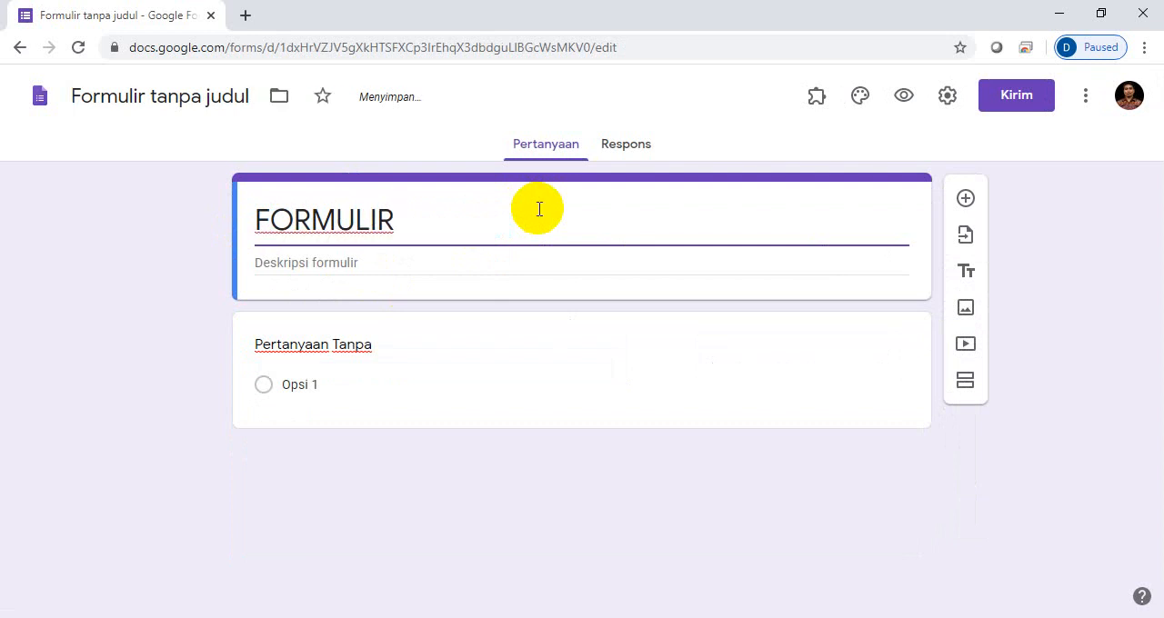
pyautogui.write('PPD')
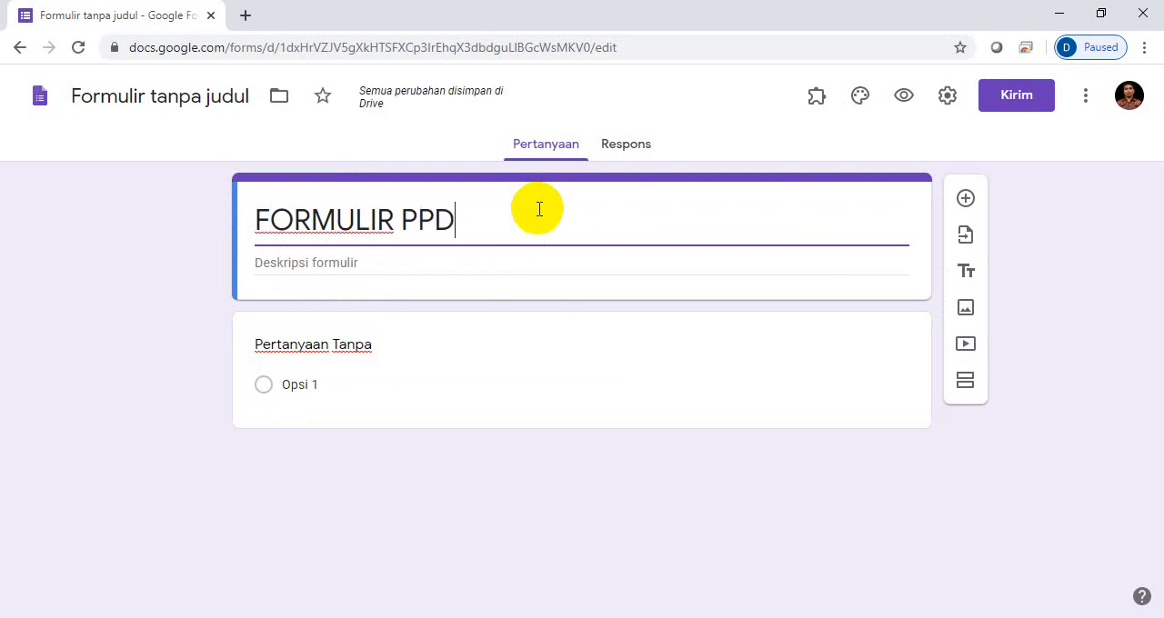
pyautogui.write('B')
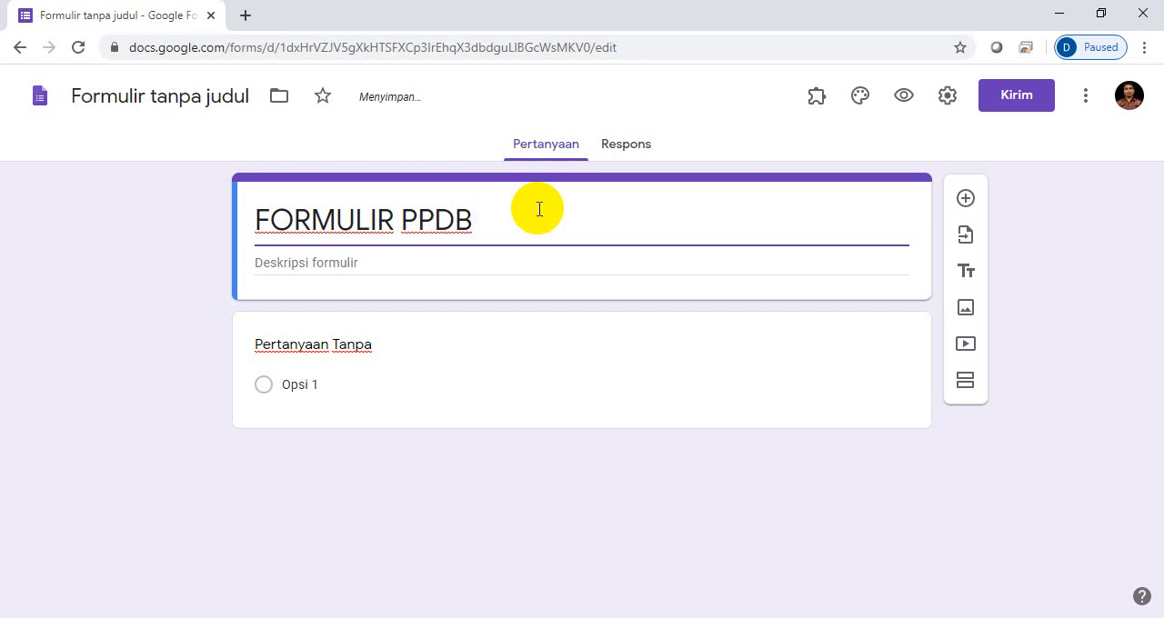
pyautogui.write(' U')
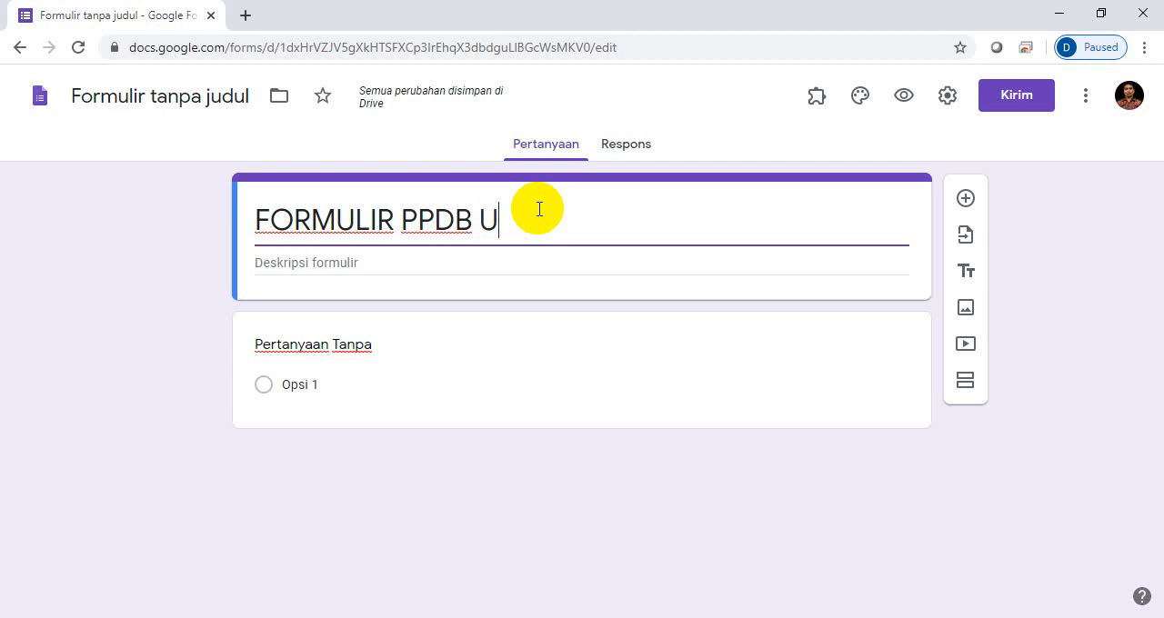
pyautogui.write('PT')
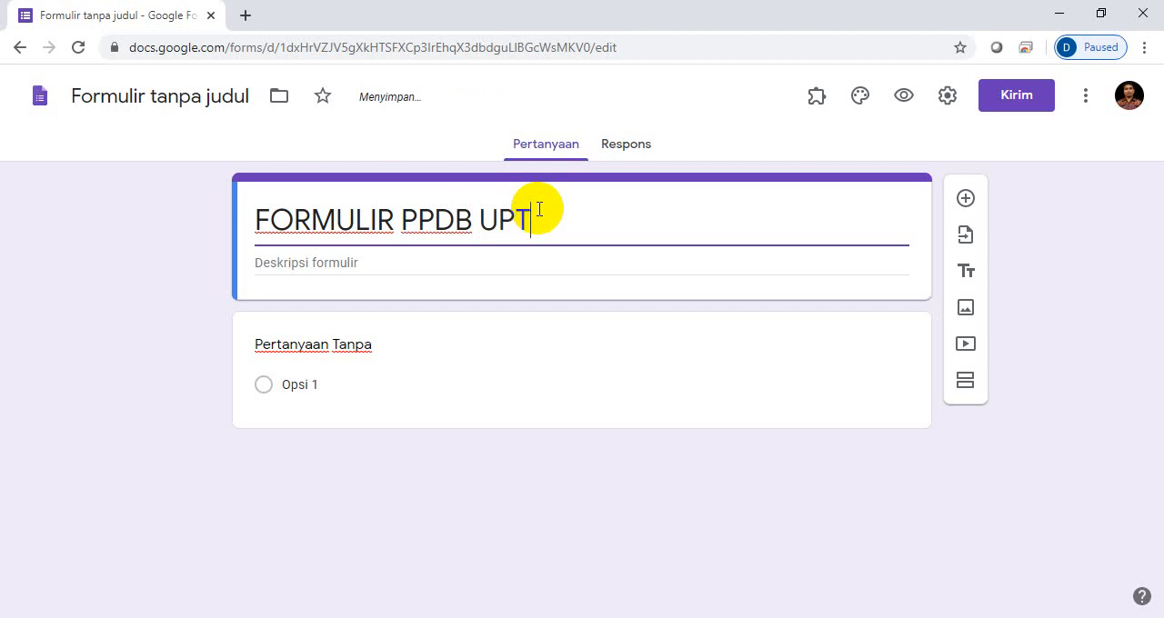
pyautogui.write(' SMPN ')
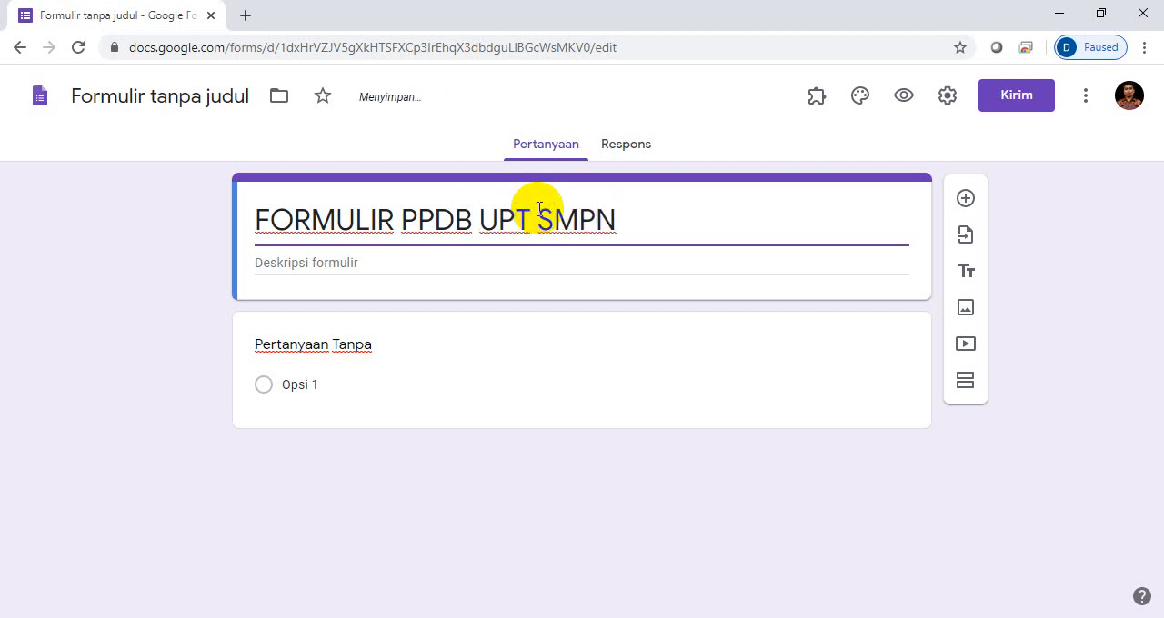
pyautogui.write('1 MASAMBA')
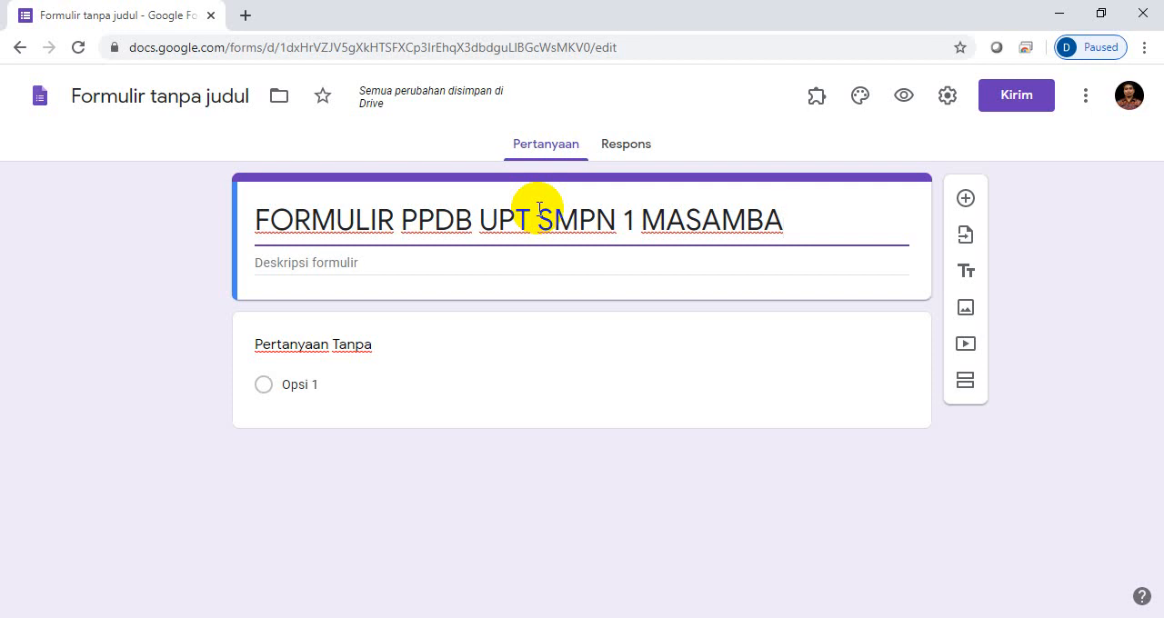
pyautogui.write('TAHUN ')
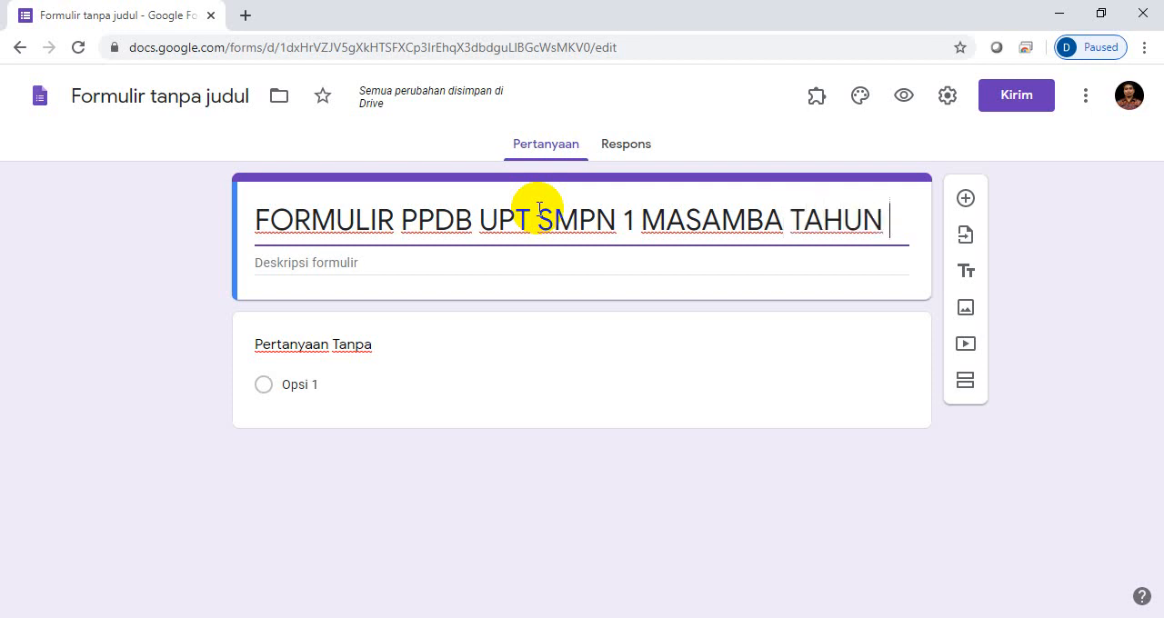
pyautogui.write('PELAJARAN 20')
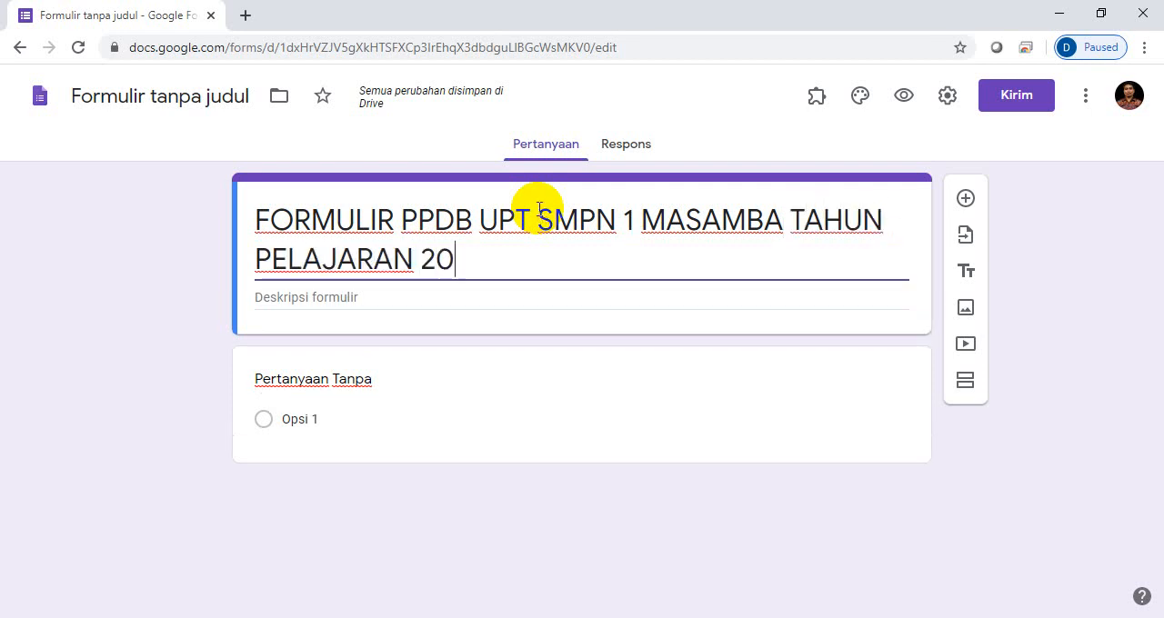
pyautogui.write('20/20')
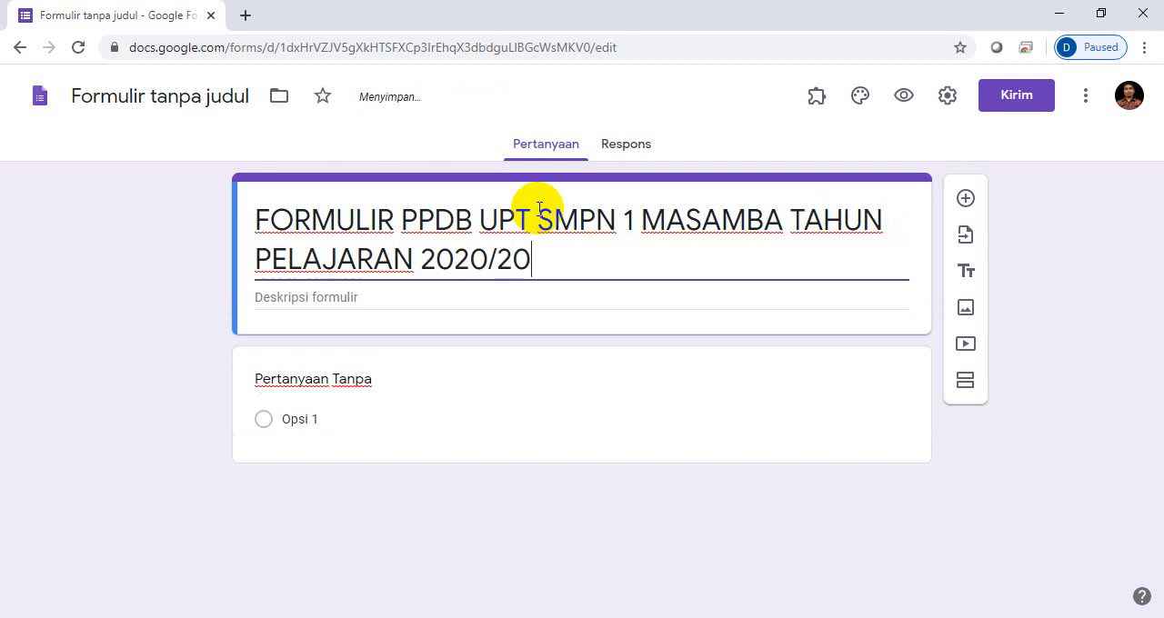
pyautogui.write('21')
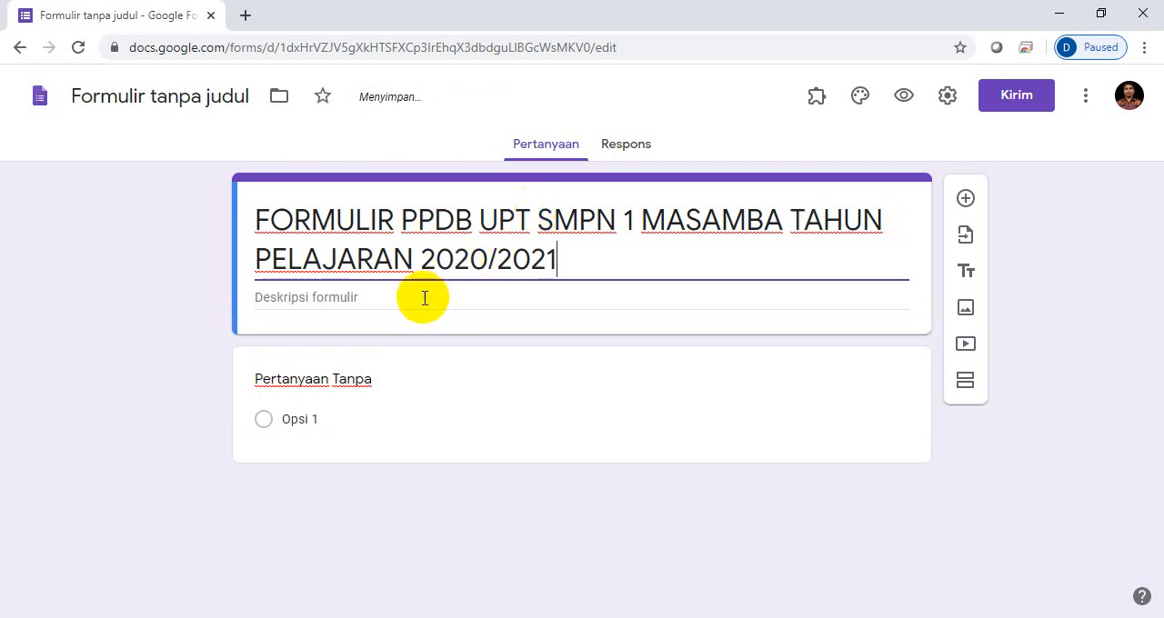
# - Enter "SELAMAT DATANG DI UPT SMPN 1 MASAMBA" as the form description
pyautogui.click(415, 300)
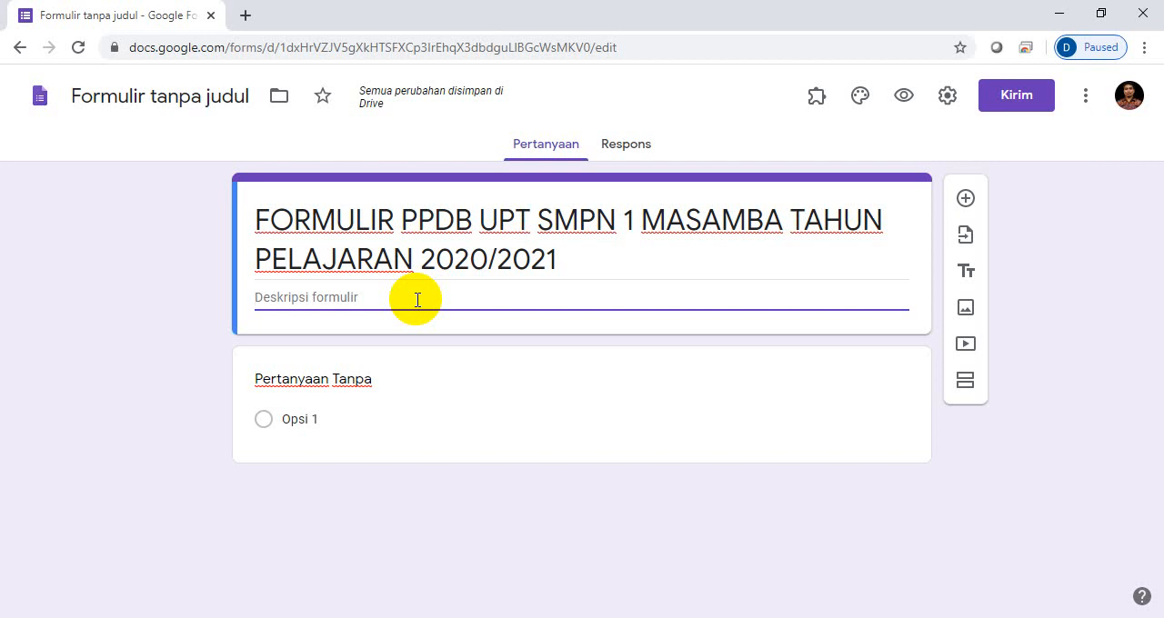
pyautogui.write('SELAMAT ')
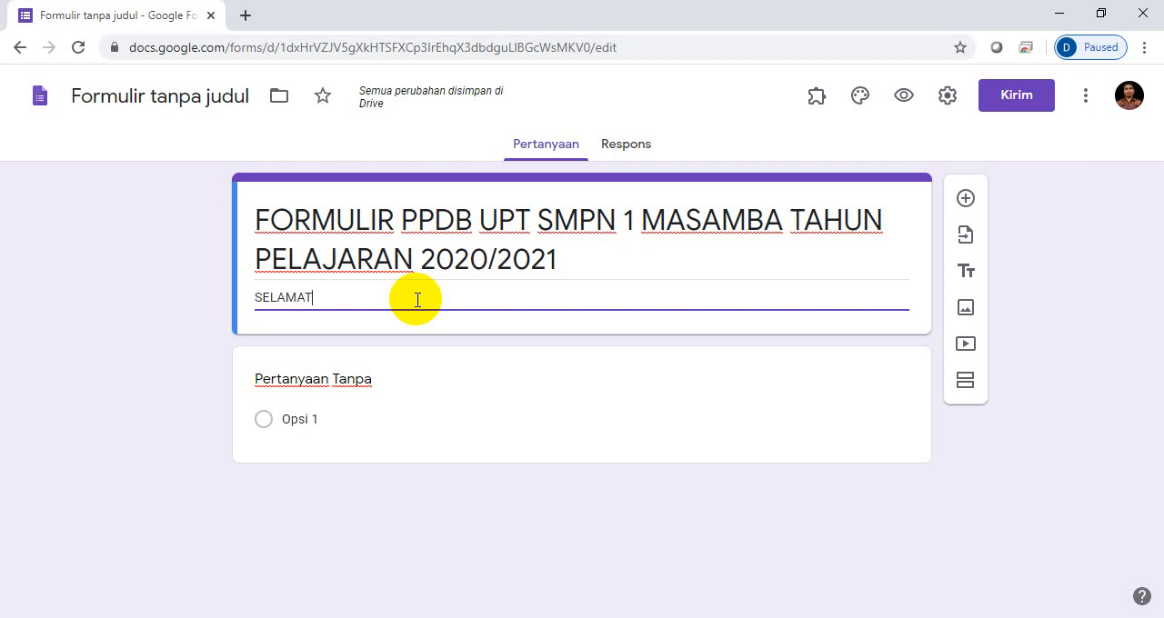
pyautogui.write('DATANG')
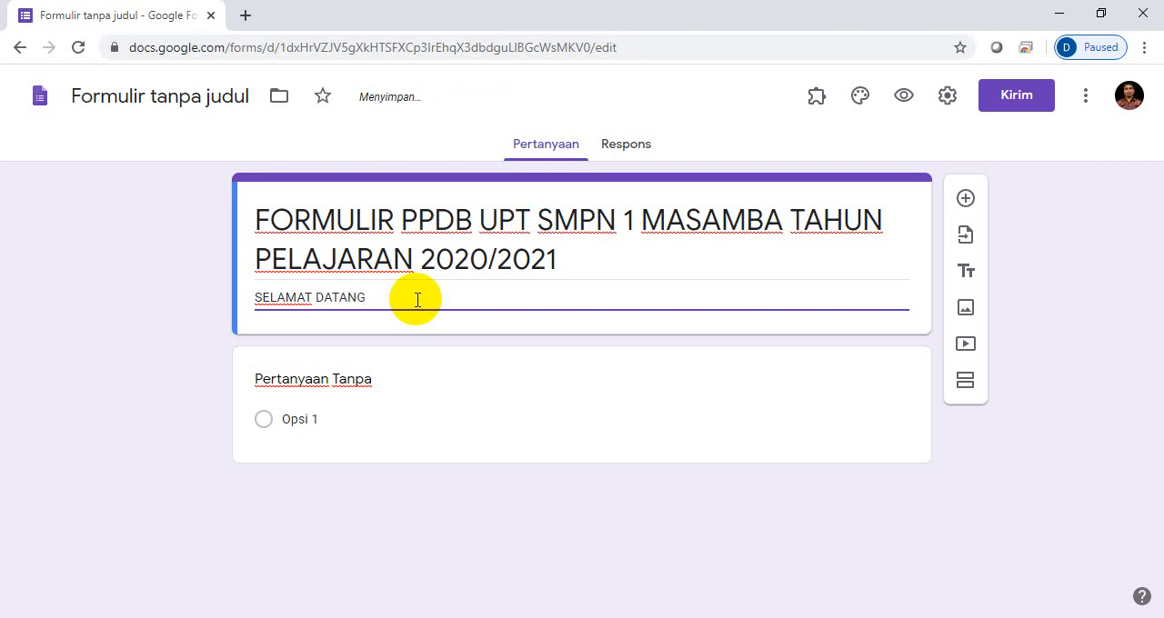
pyautogui.write(' DI UPT SMPN 1 MASAMBA')
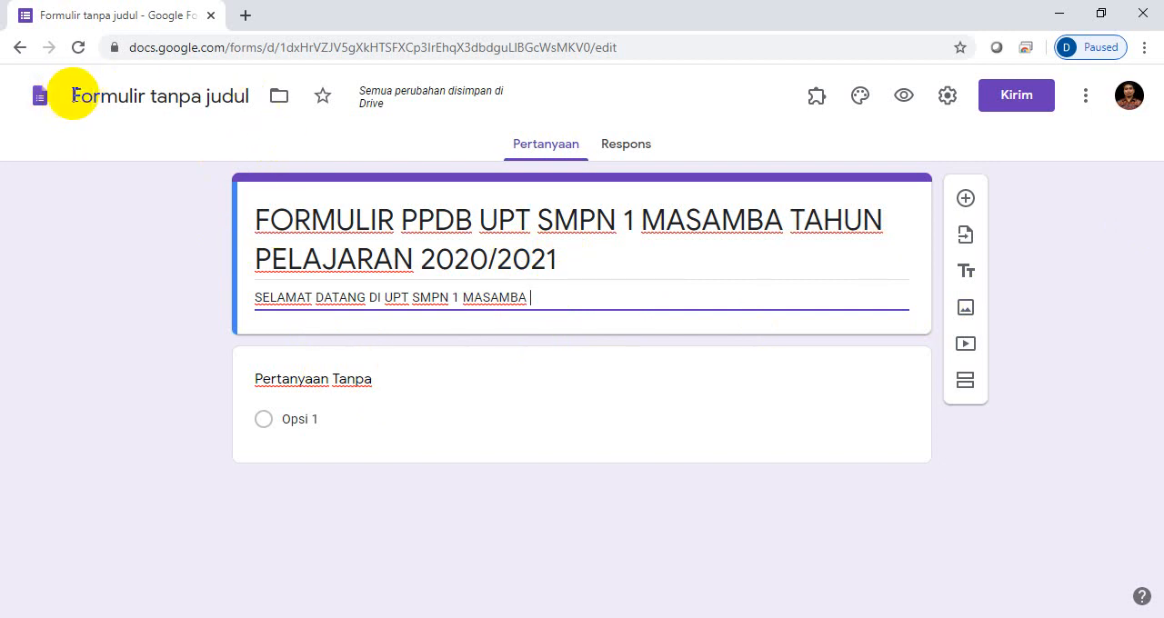
# - Name the form file the same as the form title, replacing the untitled default name
pyautogui.tripleClick(255, 219)
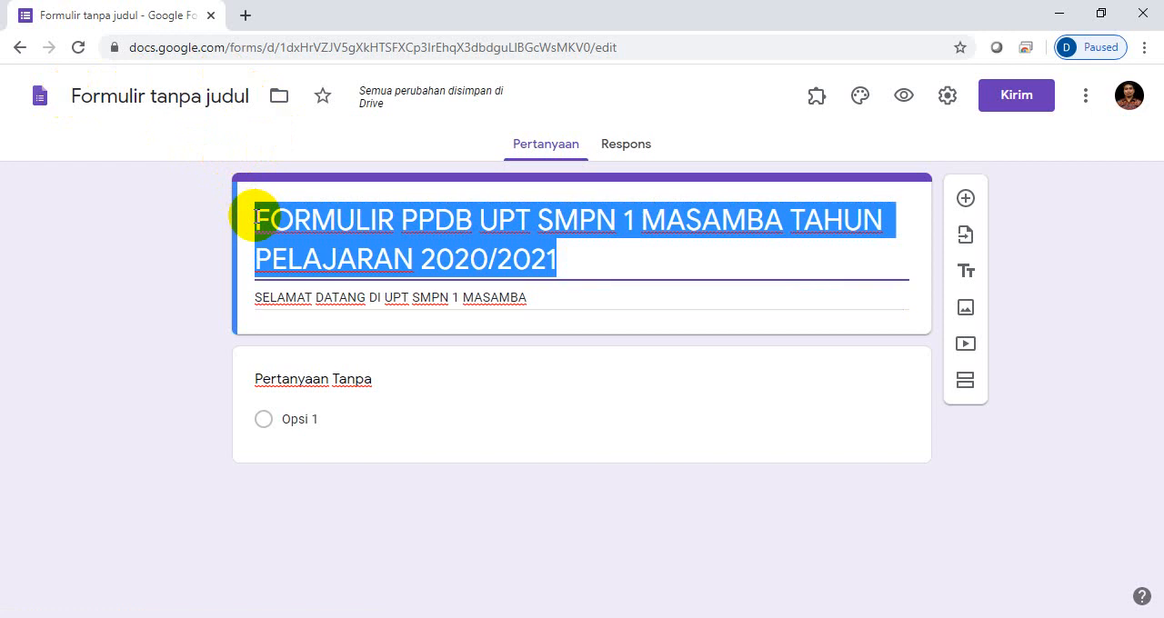
pyautogui.click(73, 95)
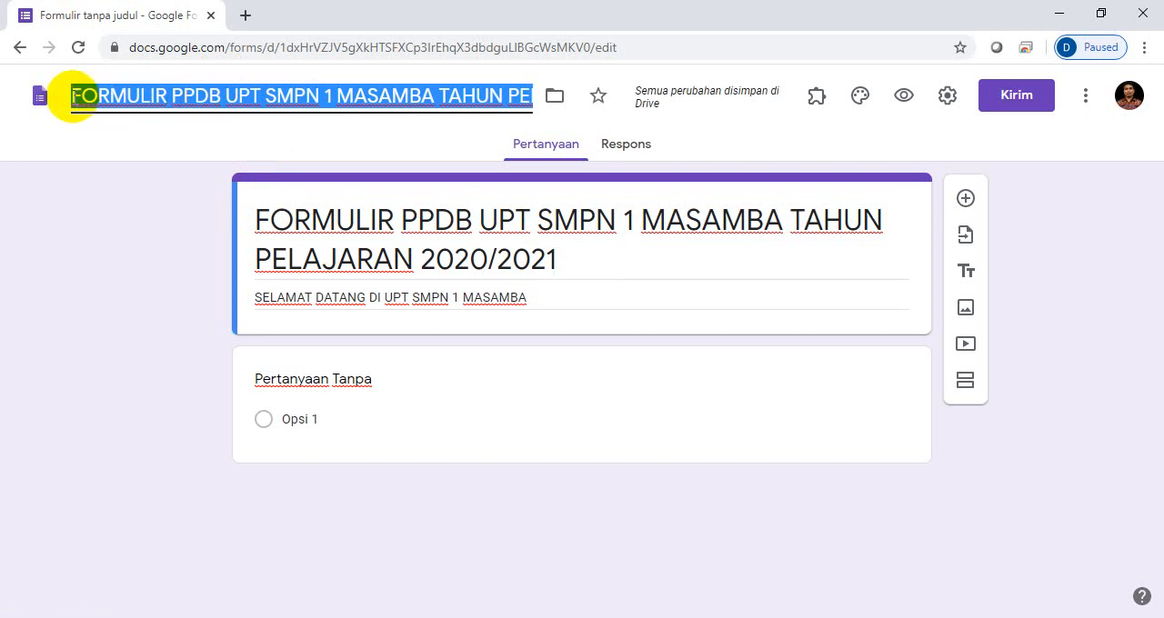
pyautogui.moveTo(90, 104); pyautogui.dragTo(387, 96)
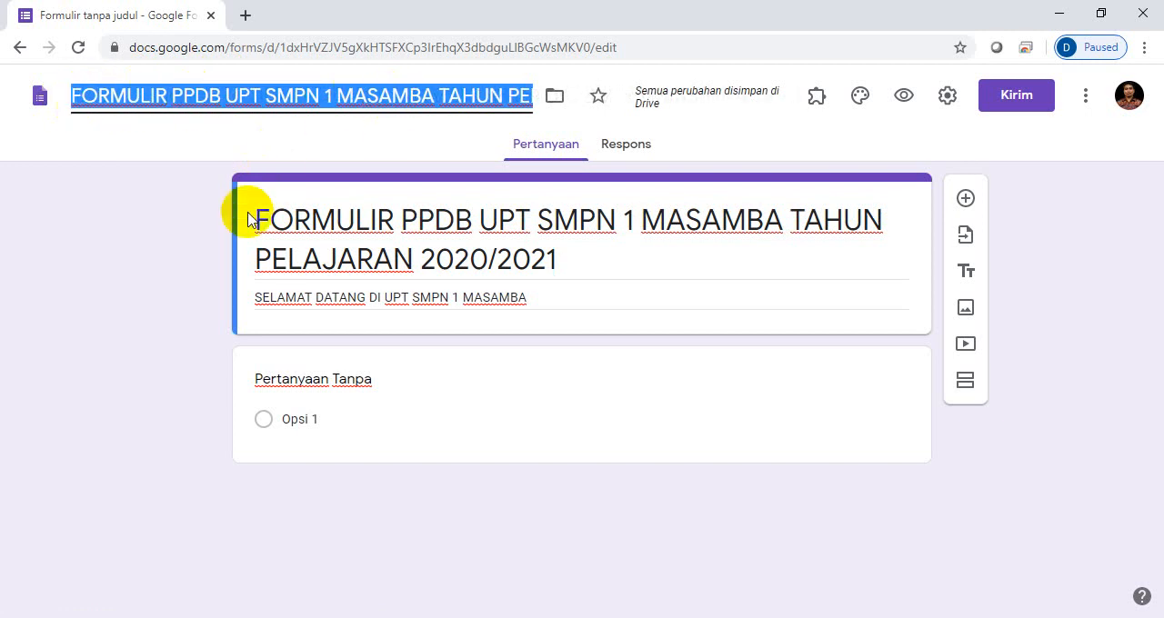
pyautogui.moveTo(256, 218); pyautogui.dragTo(328, 232)
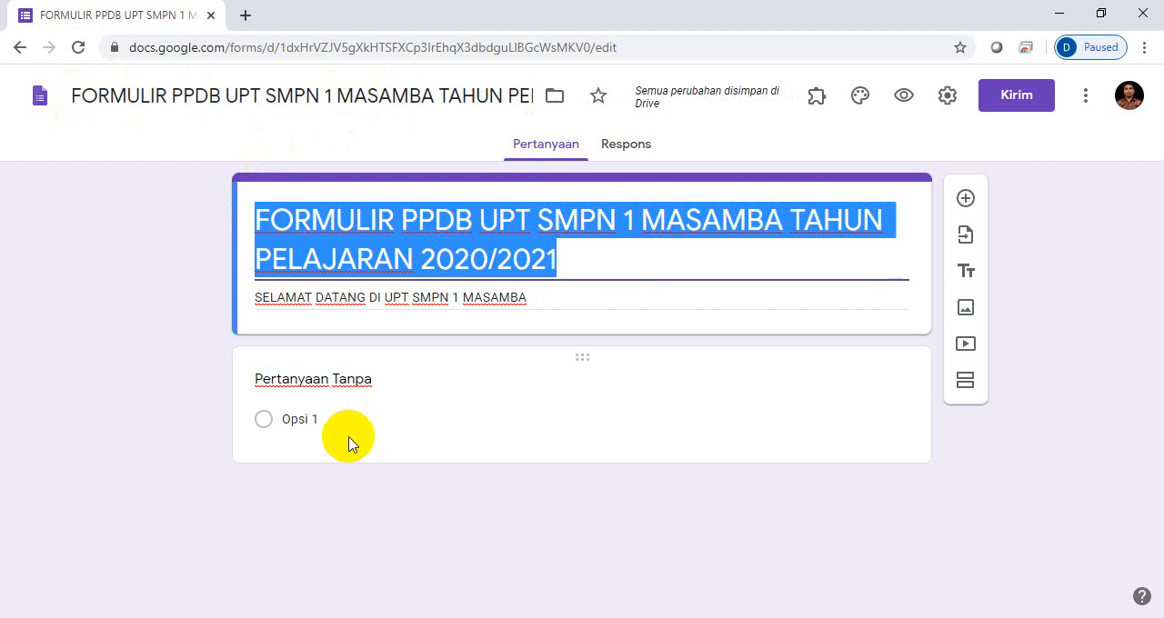
# - Set the first question's text to "Nama Lengkap Peserta Didik"
pyautogui.click(308, 381)
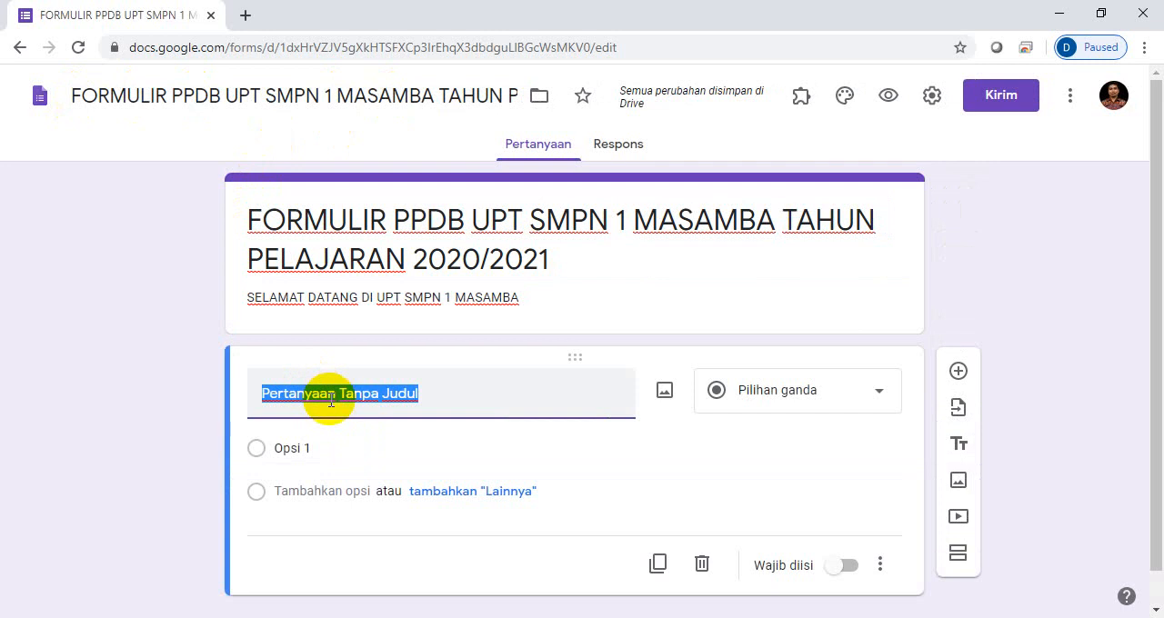
pyautogui.write('Nama Len')
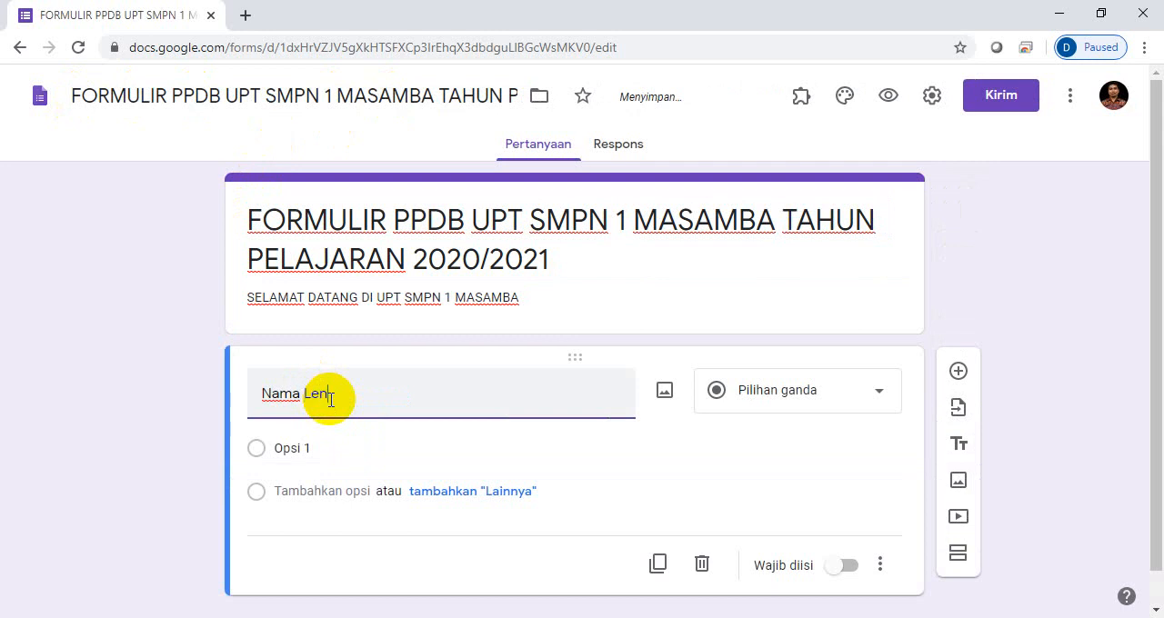
pyautogui.write('gkap Peser')
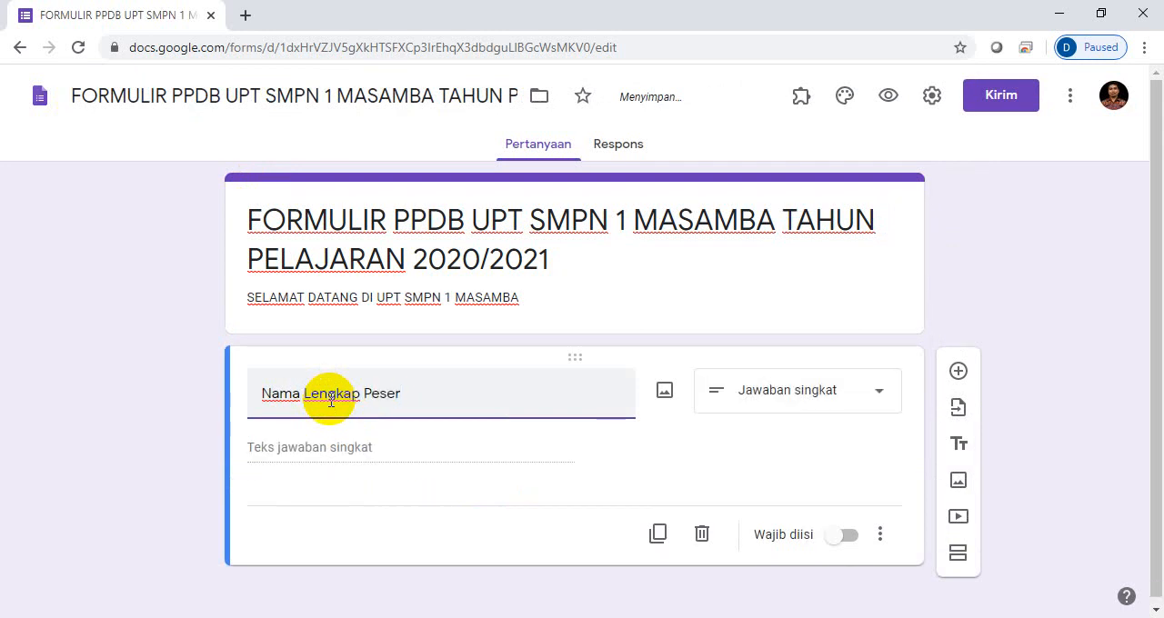
pyautogui.write('ta Didik')
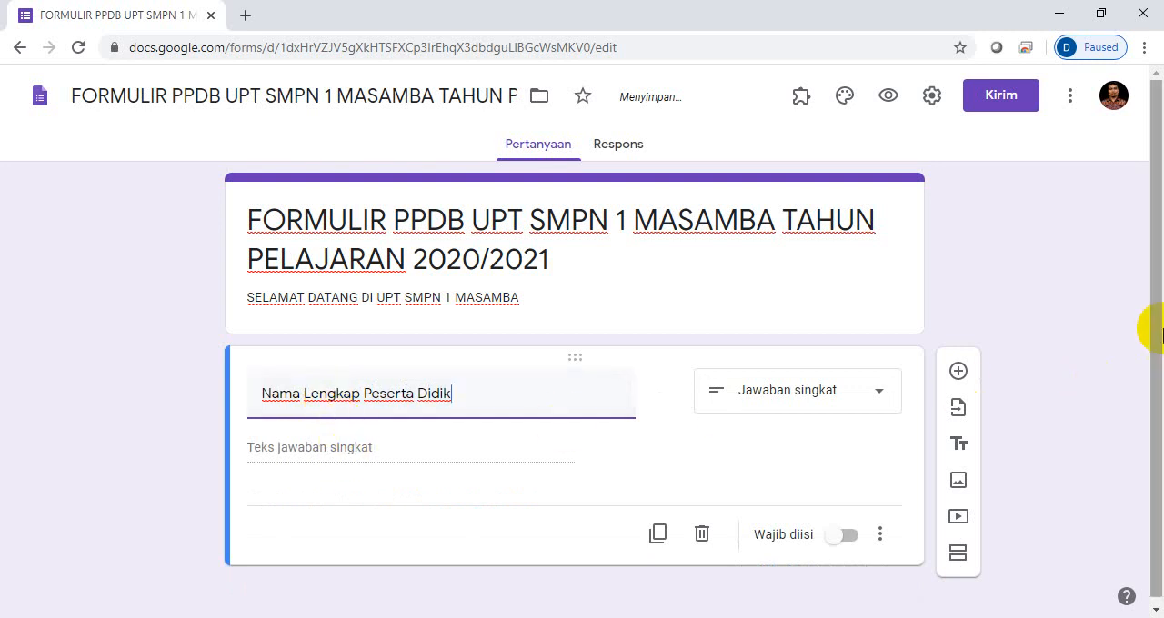
# - Set the answer type of the "Nama Lengkap Peserta Didik" question to Jawaban singkat
pyautogui.moveTo(1157, 323); pyautogui.dragTo(1154, 436)
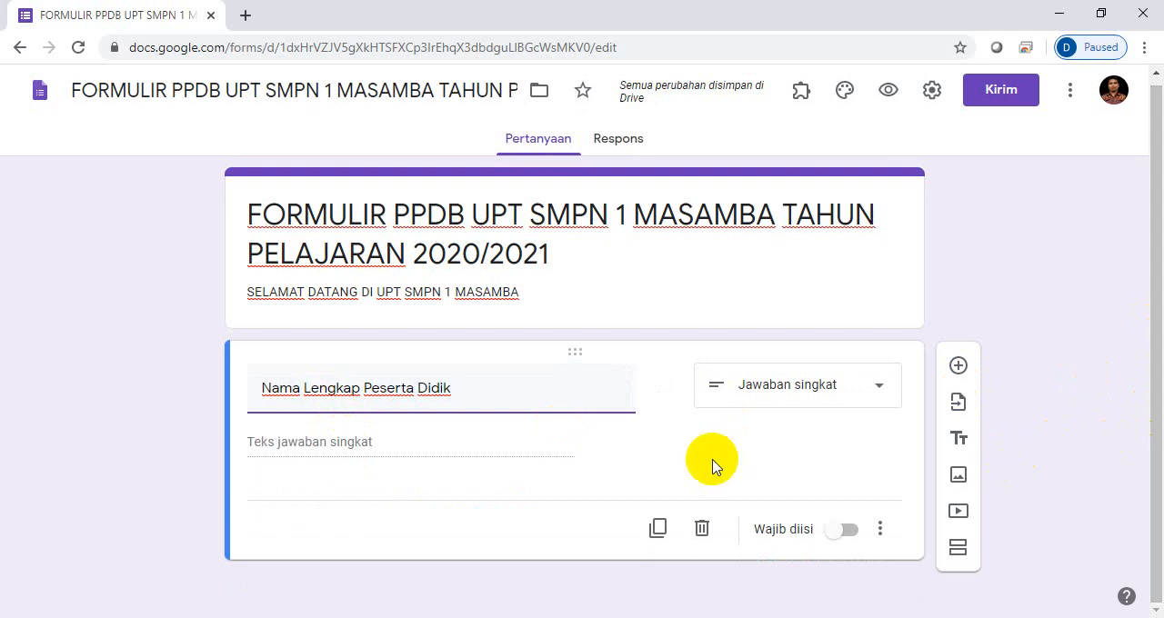
pyautogui.click(881, 391)
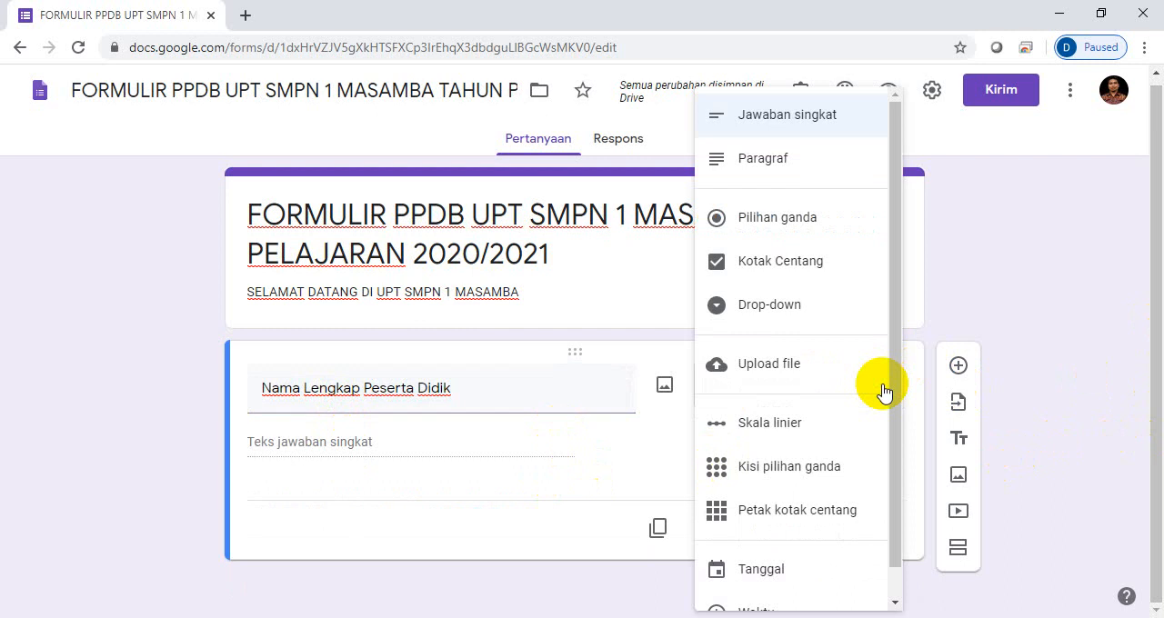
pyautogui.click(842, 124)
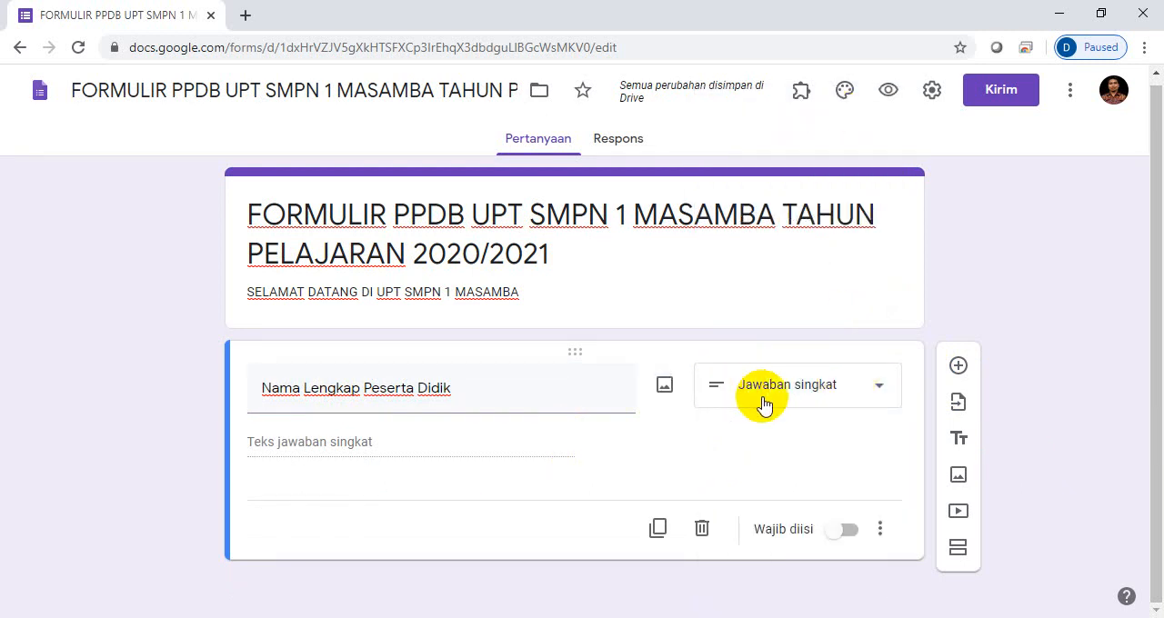
pyautogui.click(879, 391)
pyautogui.click(774, 114)
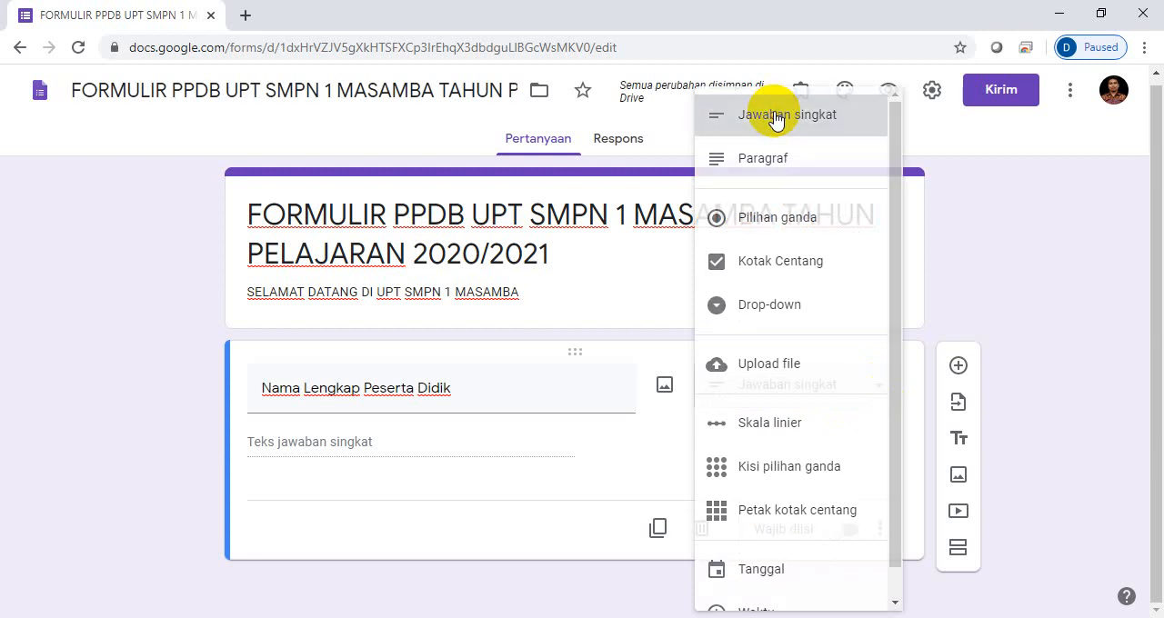
# - Make the "Nama Lengkap Peserta Didik" question mandatory (Wajib diisi)
pyautogui.click(264, 391)
pyautogui.click(264, 391)
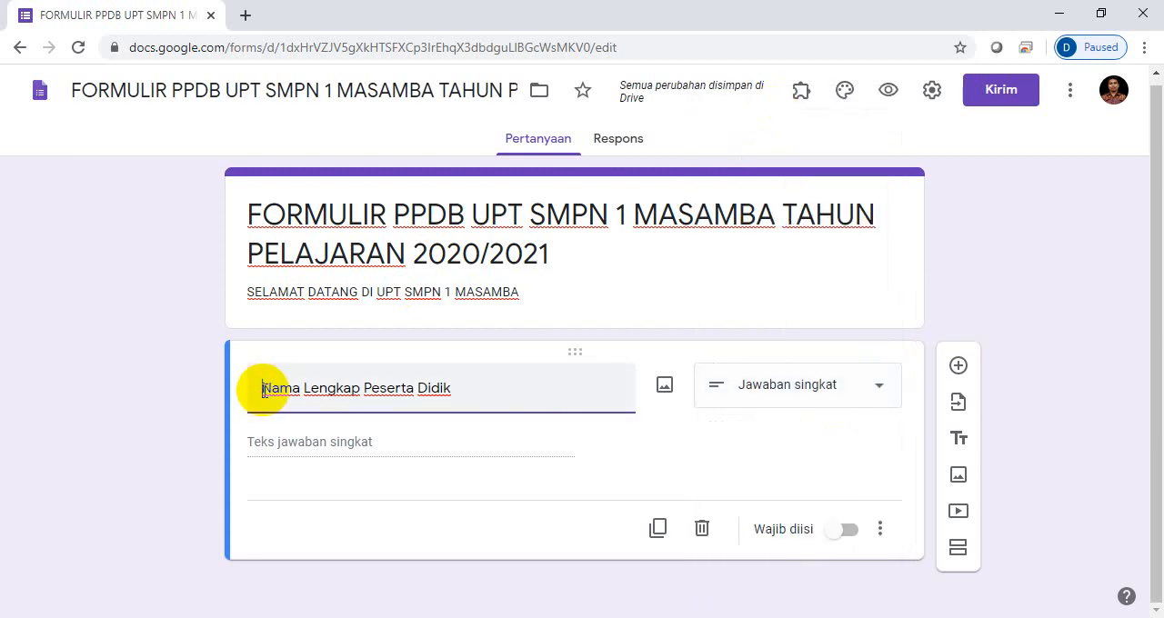
pyautogui.click(853, 537)
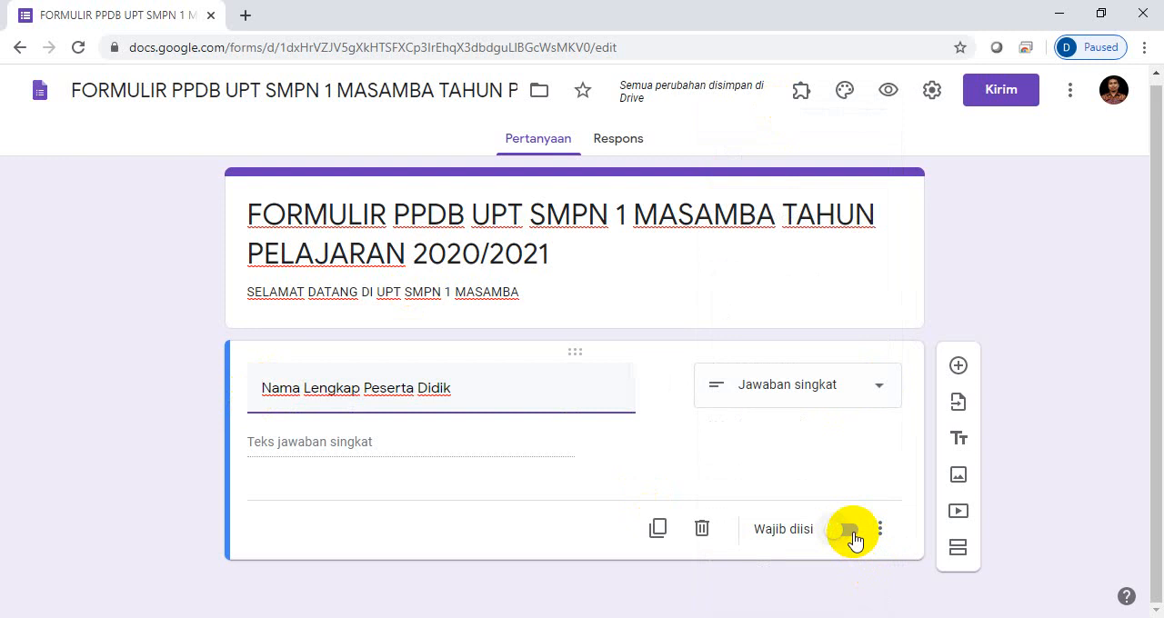
pyautogui.click(856, 540)
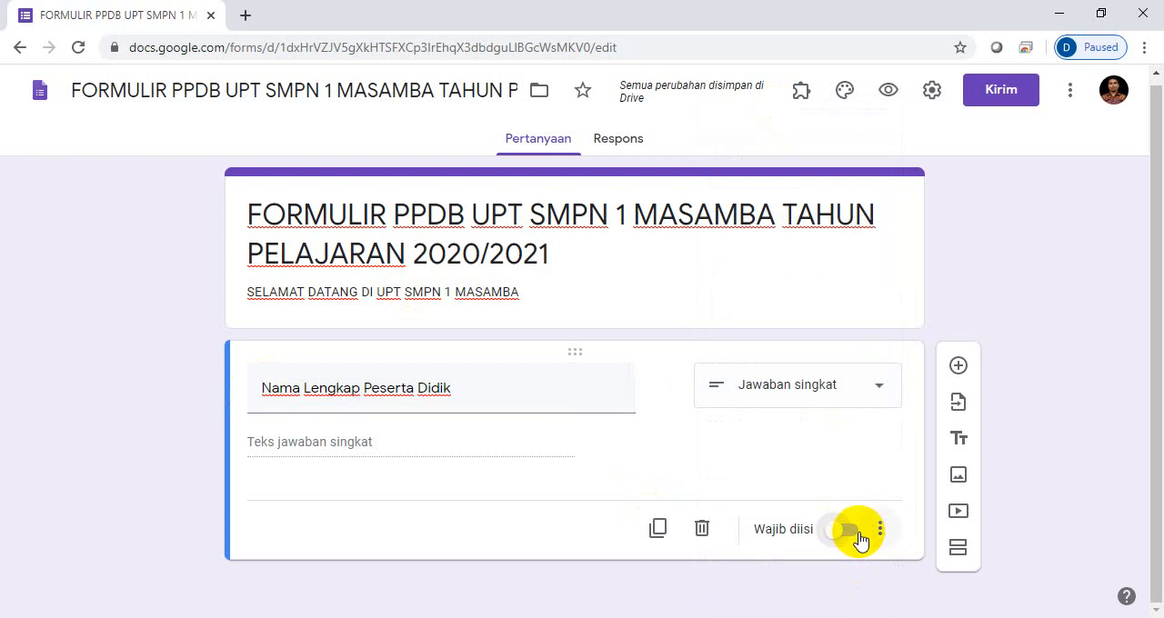
pyautogui.click(856, 538)
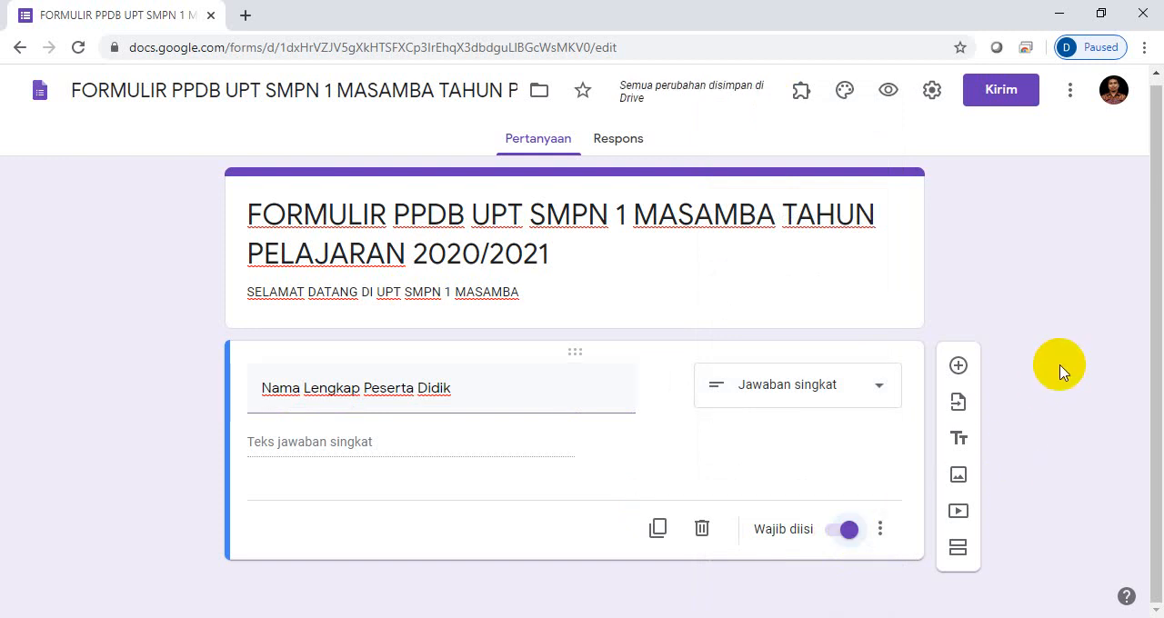
# - Add a second question below the name question with the text "Tempat/Tanggal Lahir"
pyautogui.click(957, 368)
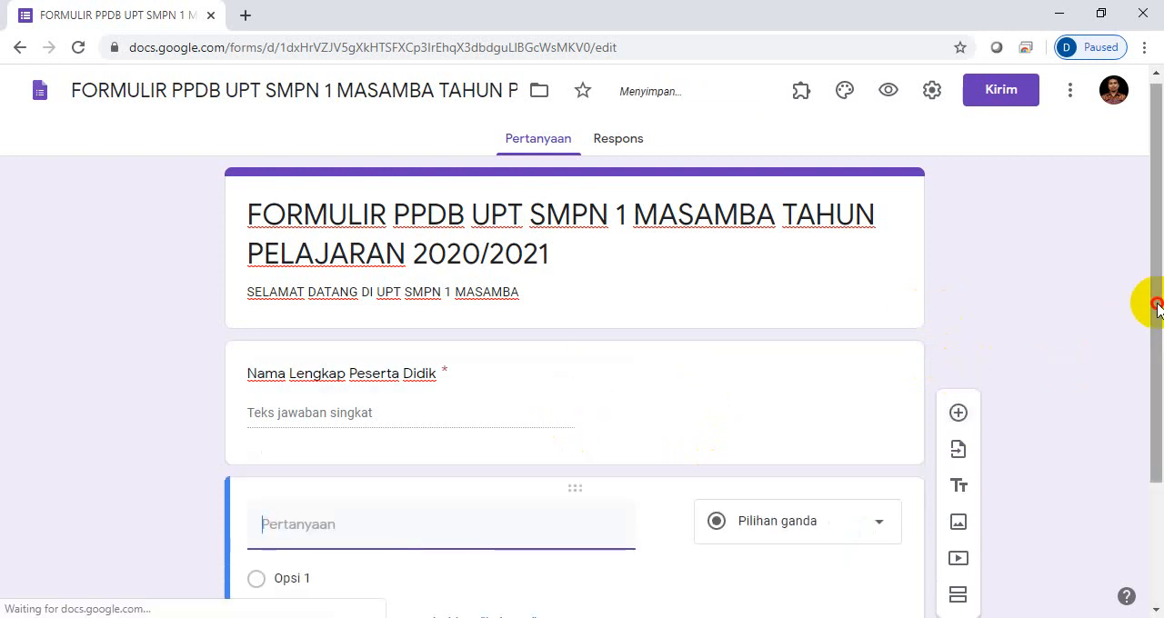
pyautogui.moveTo(1156, 309); pyautogui.dragTo(1157, 338)
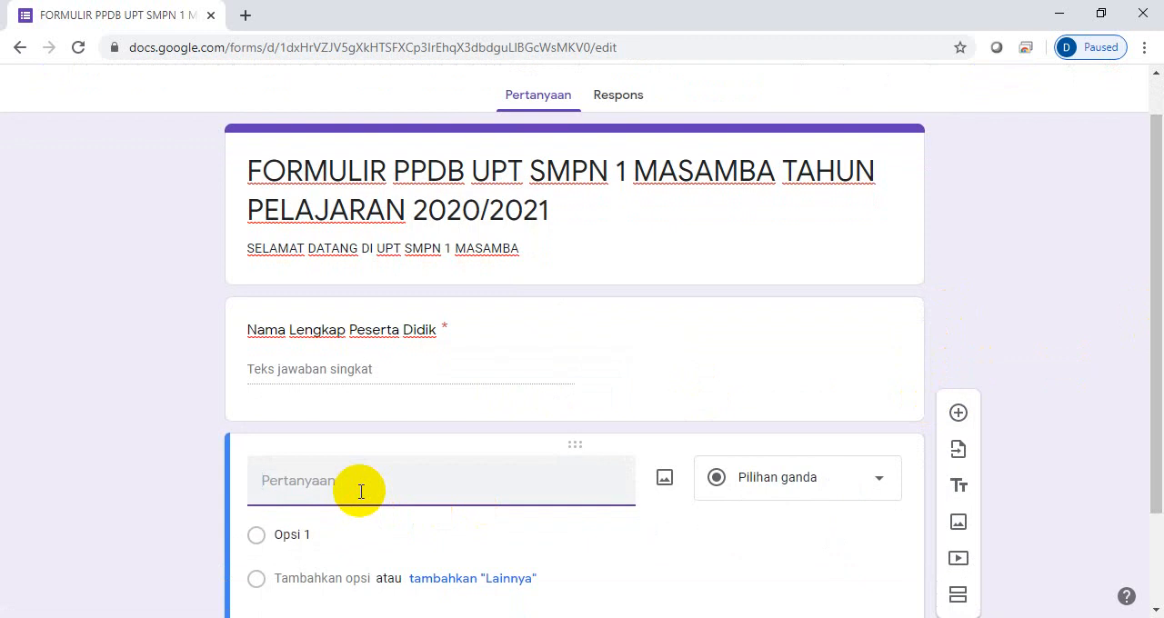
pyautogui.write('Tem')
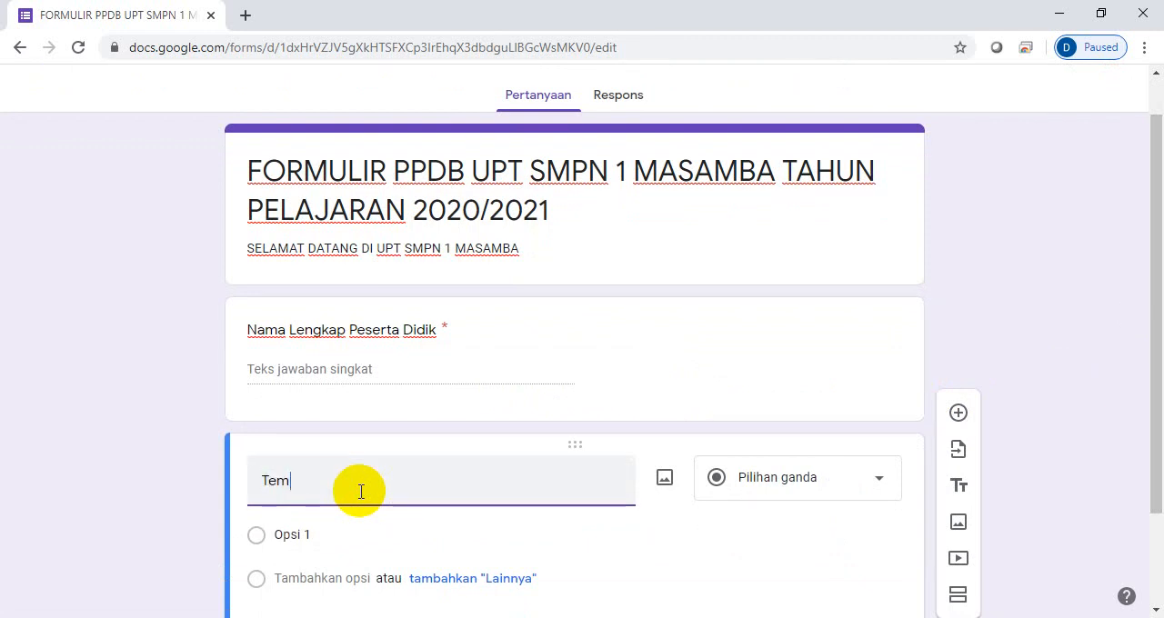
pyautogui.write('pat')
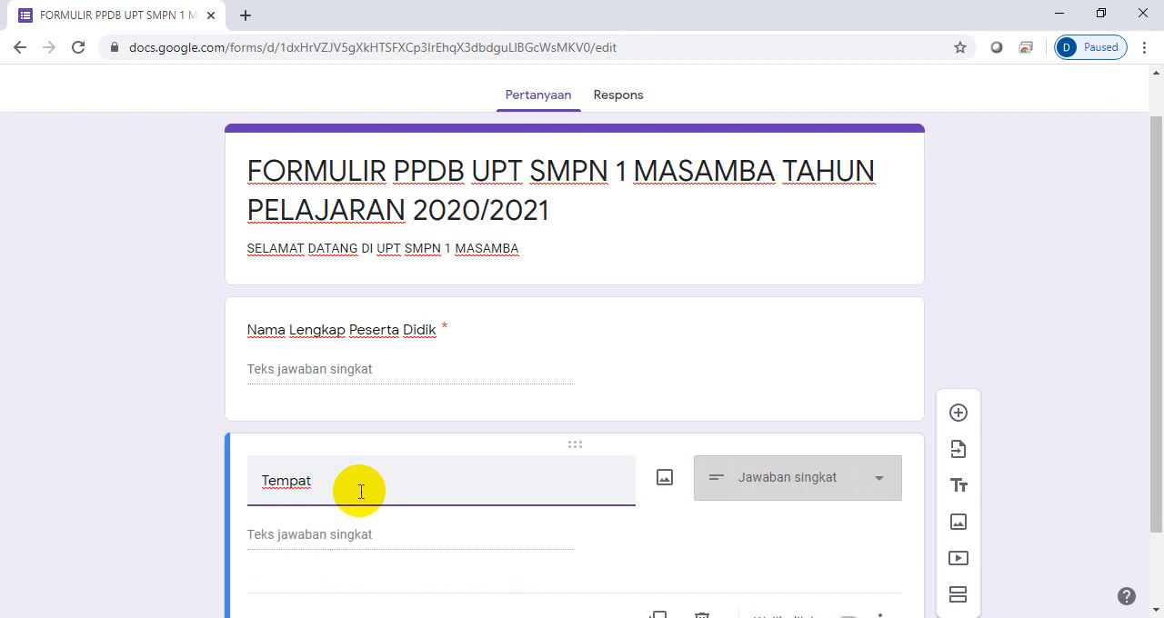
pyautogui.write('/Ta')
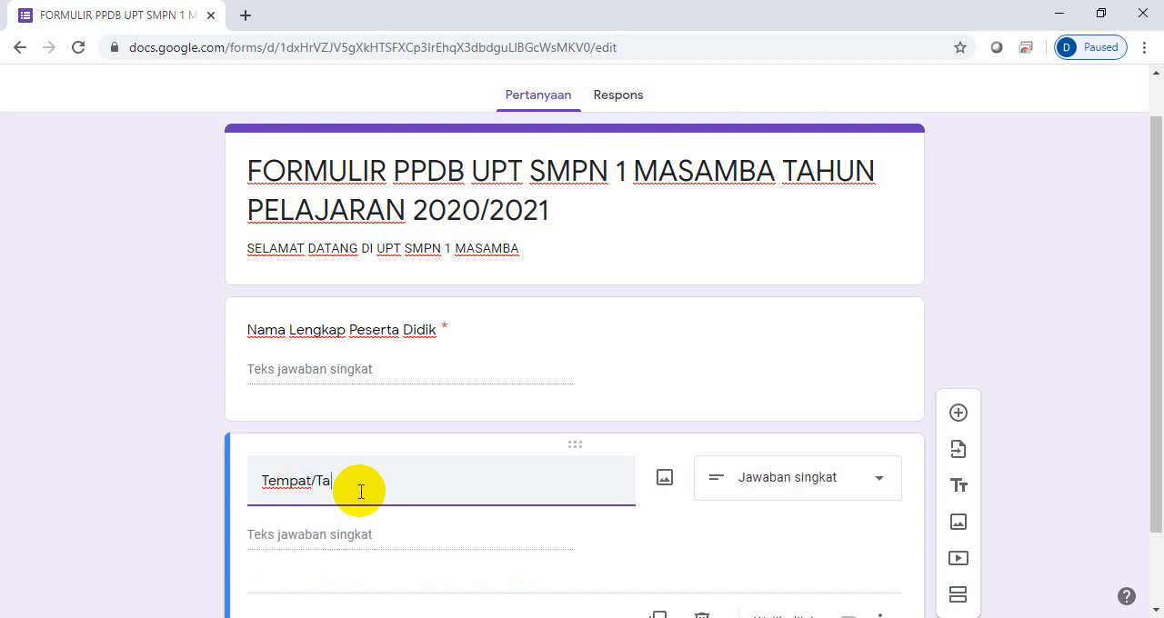
pyautogui.write('nggal Lahir')
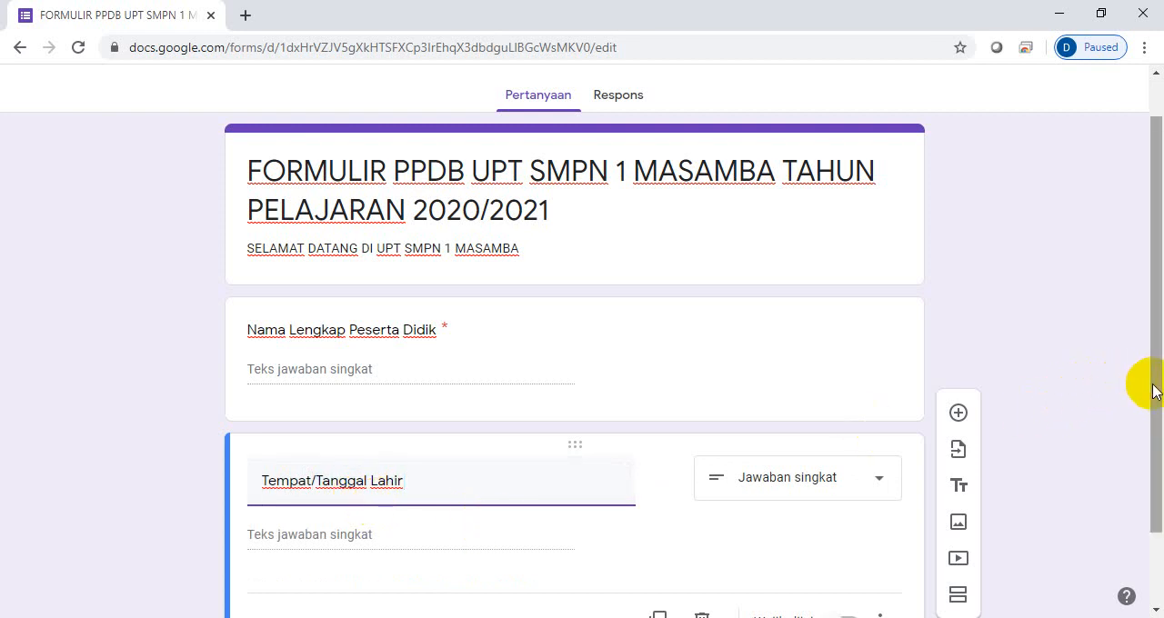
# - Set the "Tempat/Tanggal Lahir" question's answer type to Tanggal and make it mandatory
pyautogui.moveTo(1151, 383); pyautogui.dragTo(1157, 452)
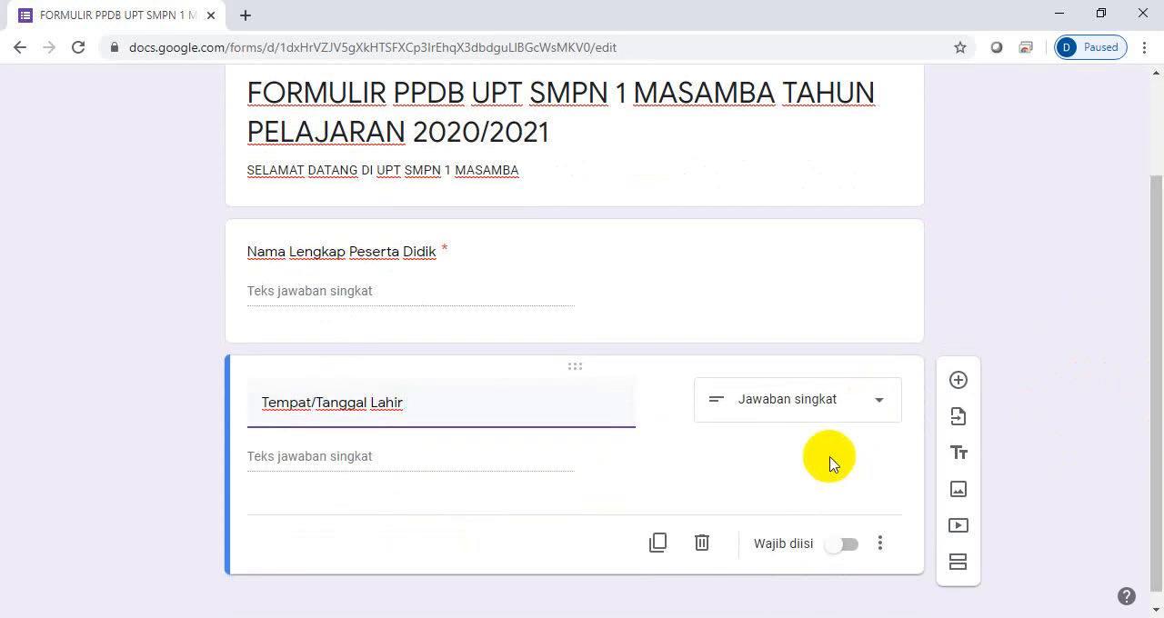
pyautogui.click(878, 402)
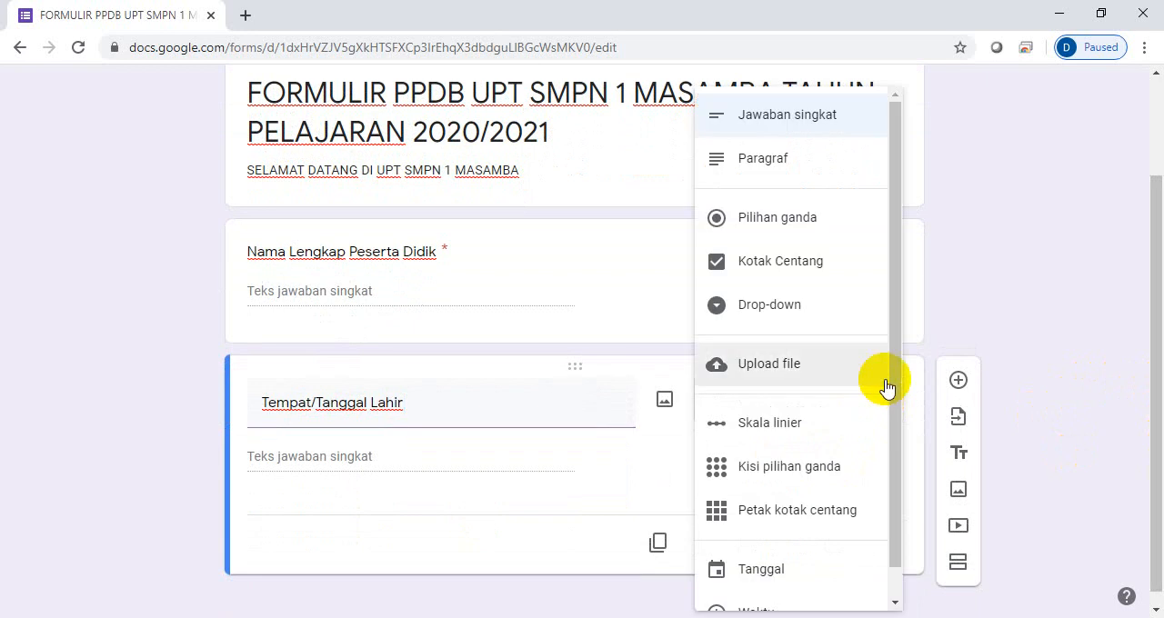
pyautogui.moveTo(898, 361); pyautogui.dragTo(889, 443)
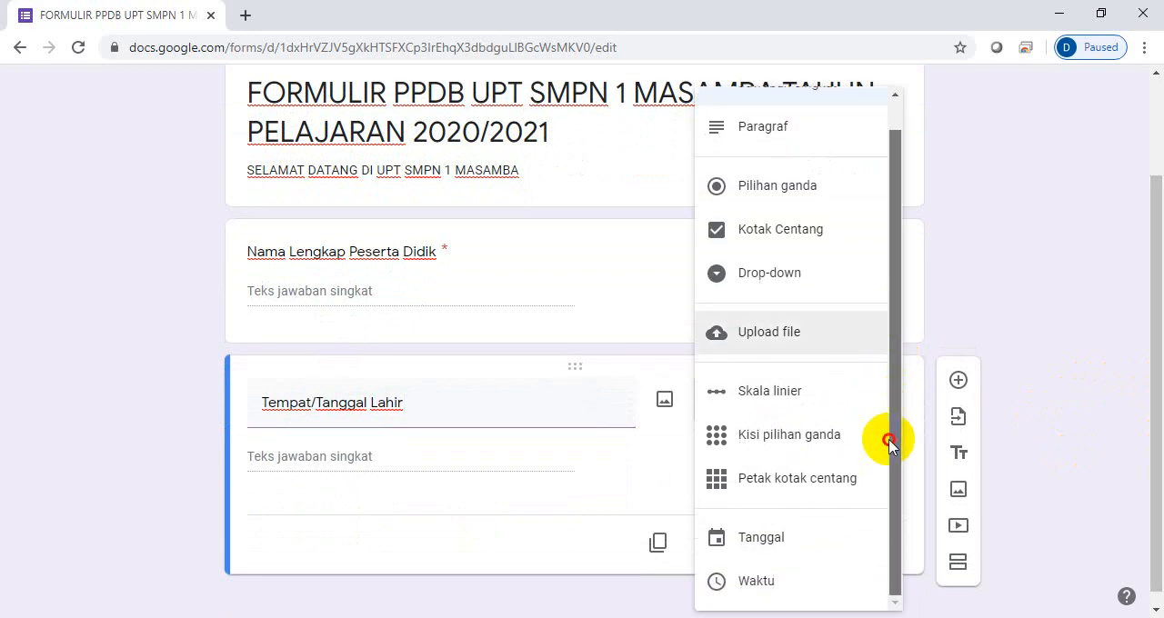
pyautogui.click(750, 543)
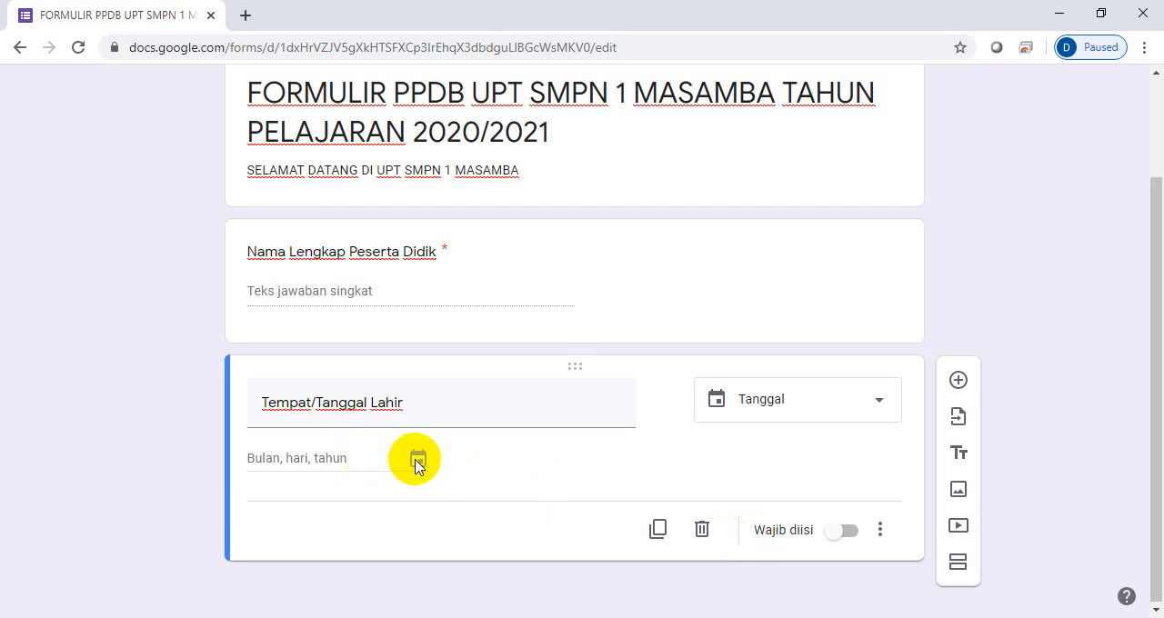
pyautogui.click(851, 535)
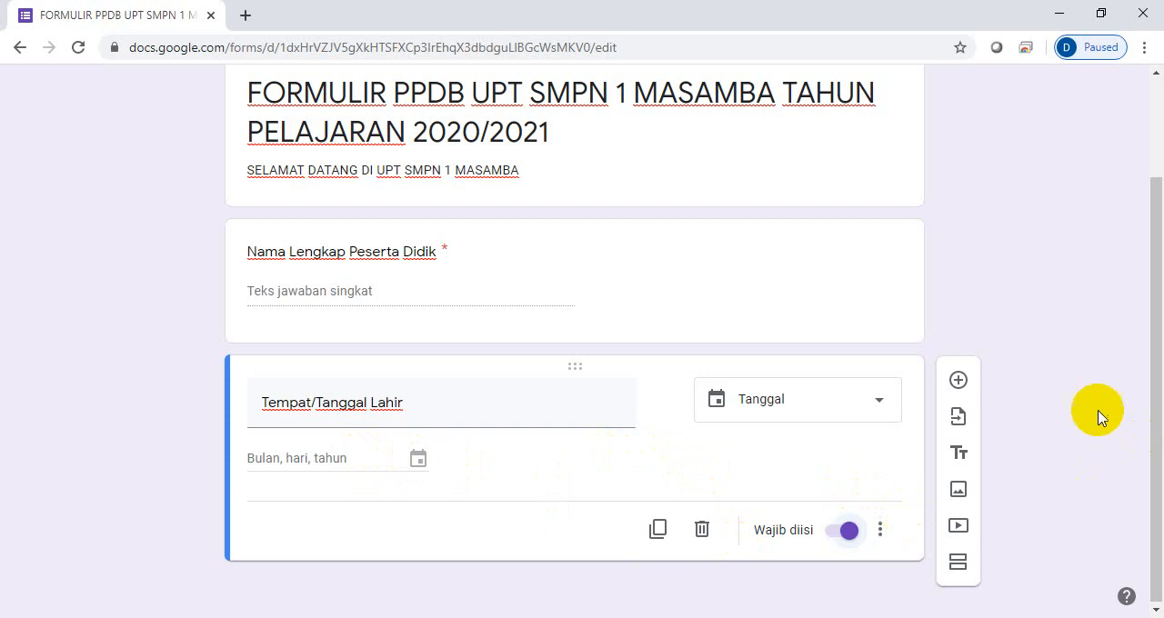
# - Add a third question with the text "Alamat Peserta didik" after the birth date question
pyautogui.click(958, 382)
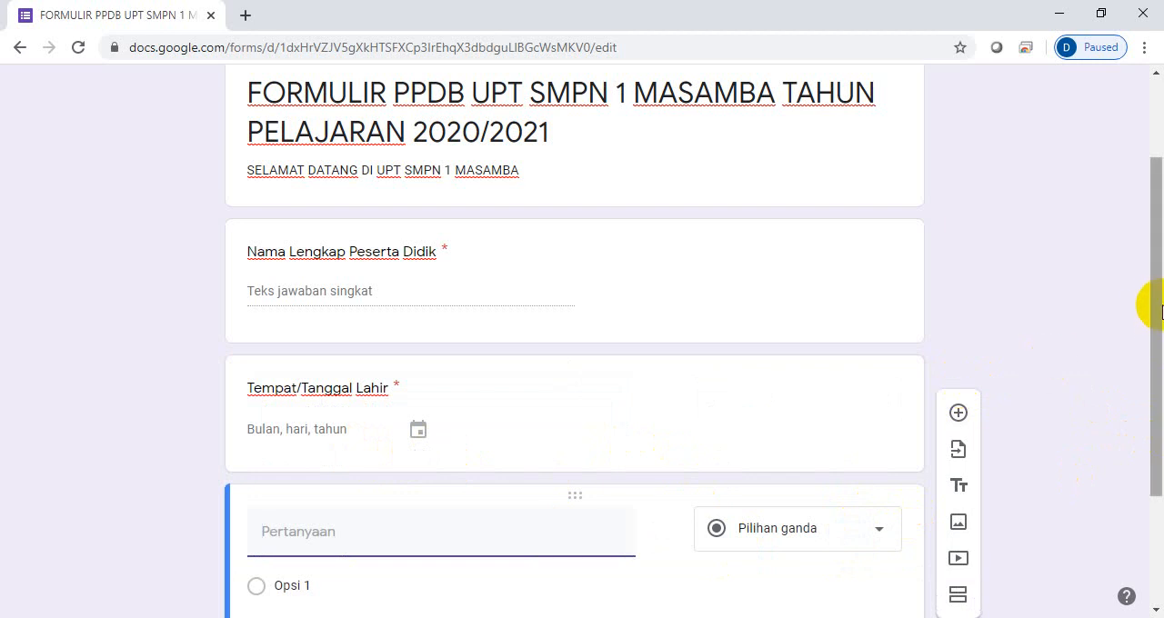
pyautogui.moveTo(1151, 307); pyautogui.dragTo(1154, 363)
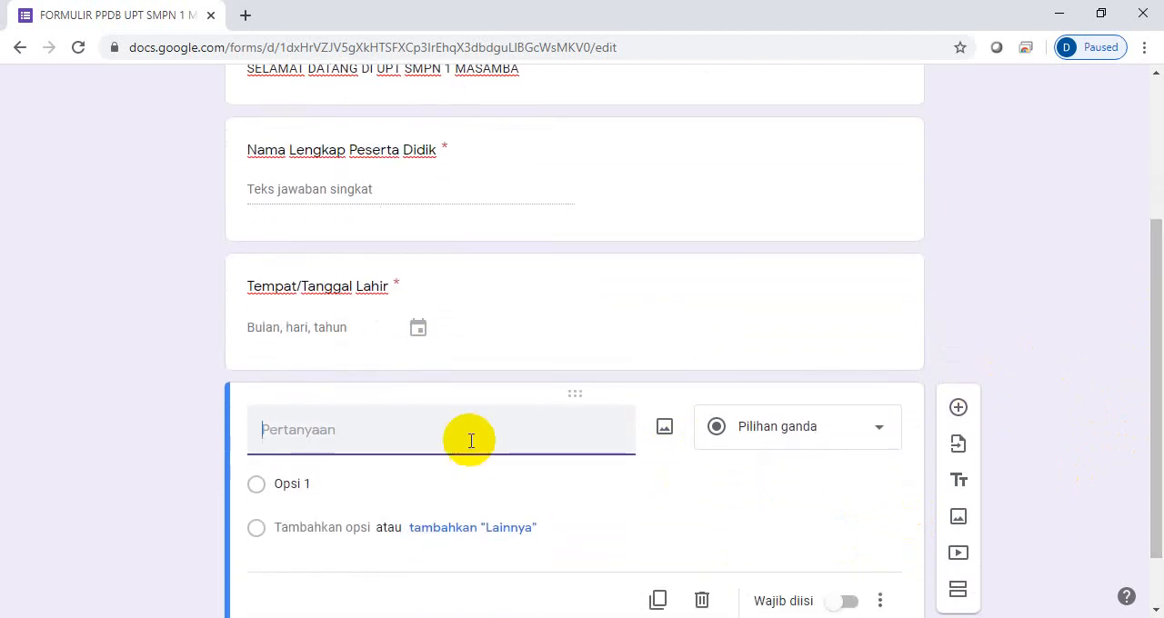
pyautogui.write('Alamat')
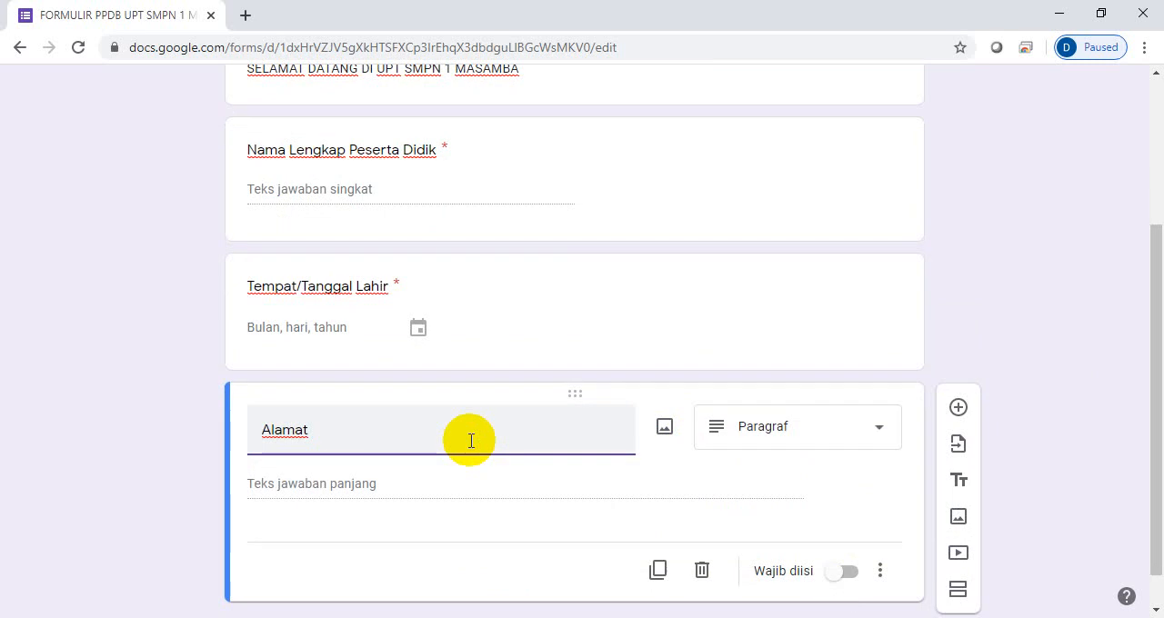
pyautogui.write(' Peserta didik')
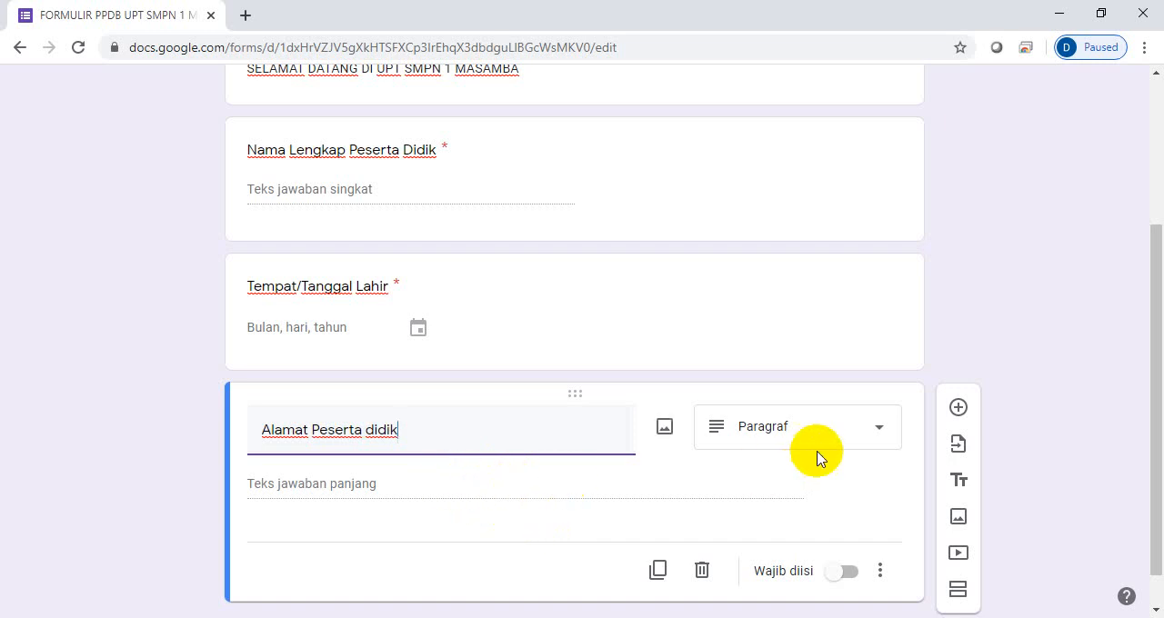
# - Set the "Alamat Peserta didik" question's answer type to Jawaban singkat and make it mandatory
pyautogui.click(876, 436)
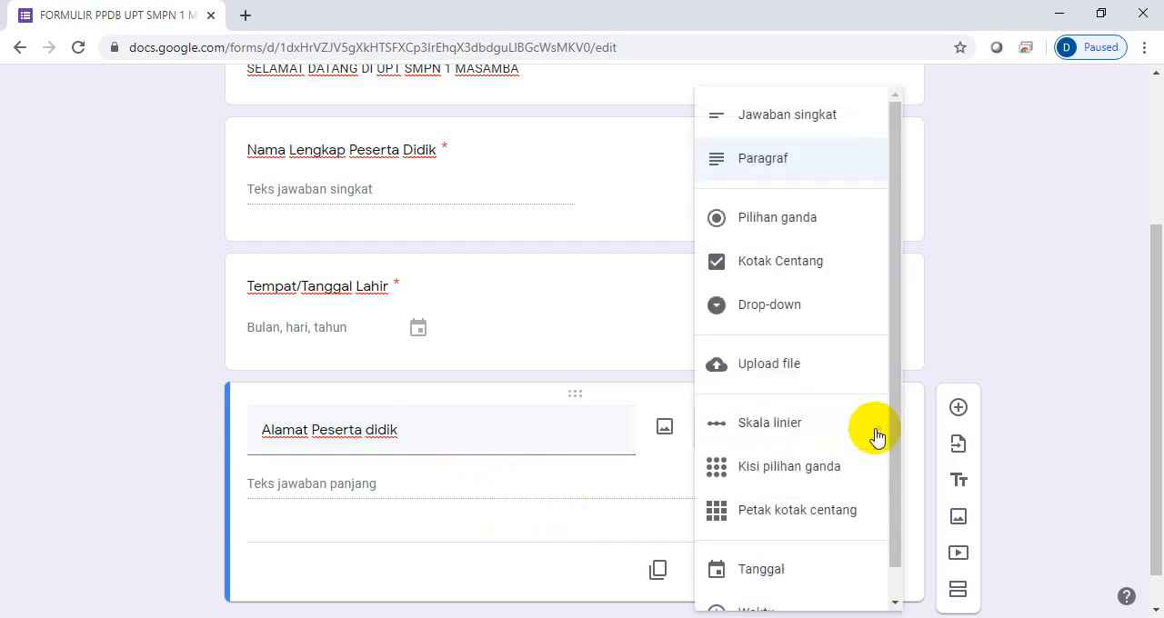
pyautogui.click(800, 115)
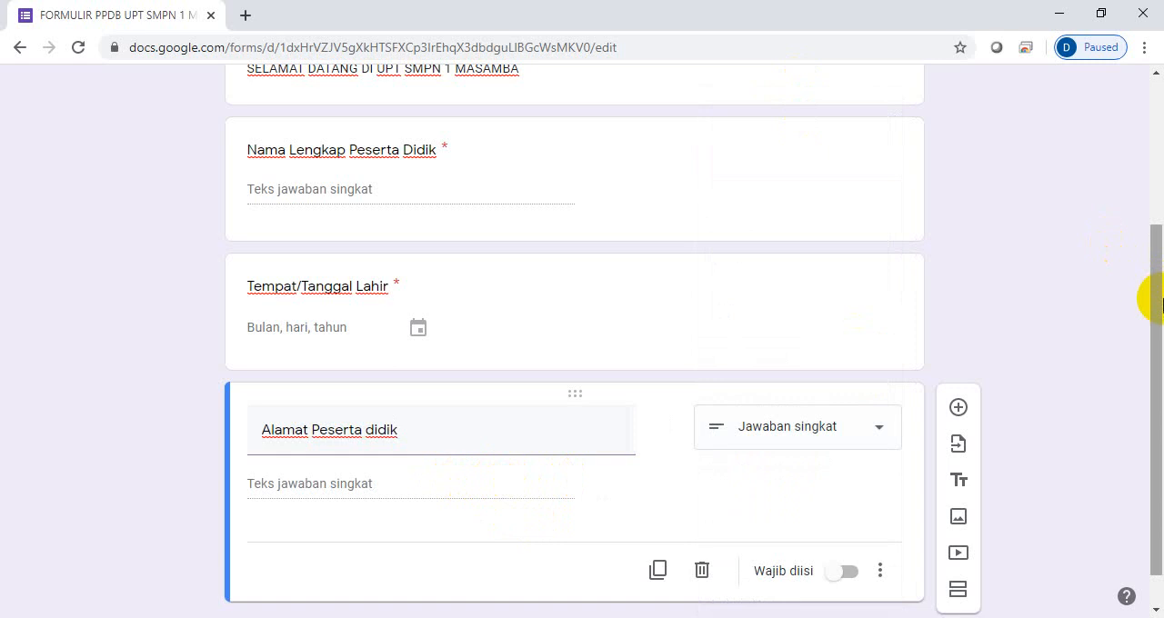
pyautogui.moveTo(1151, 307); pyautogui.dragTo(1150, 366)
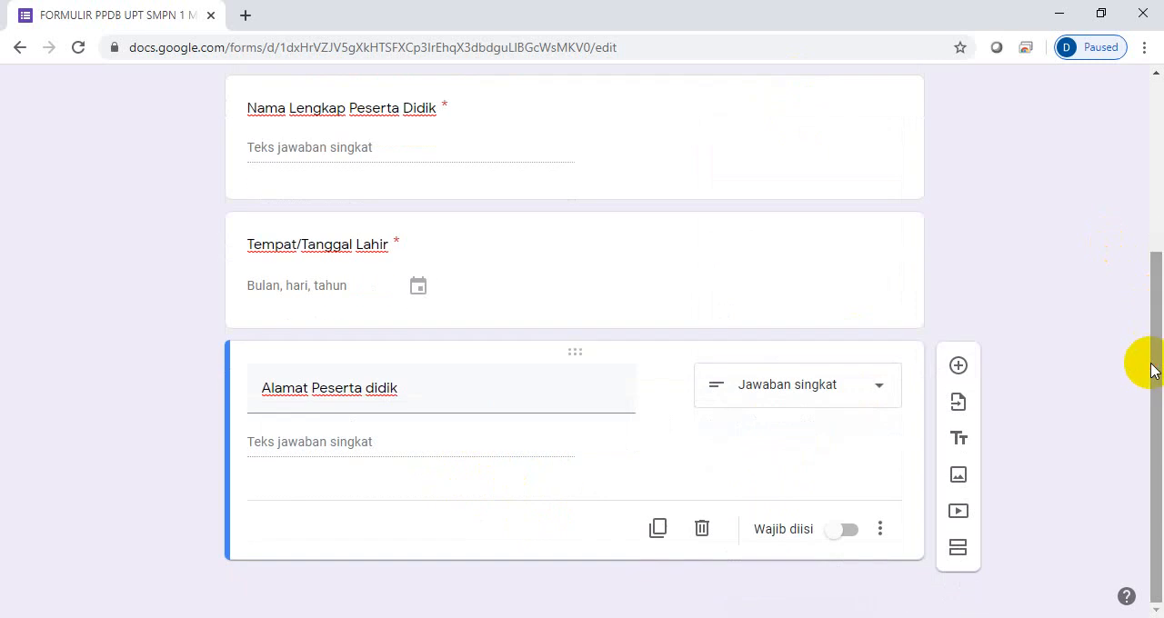
pyautogui.click(851, 530)
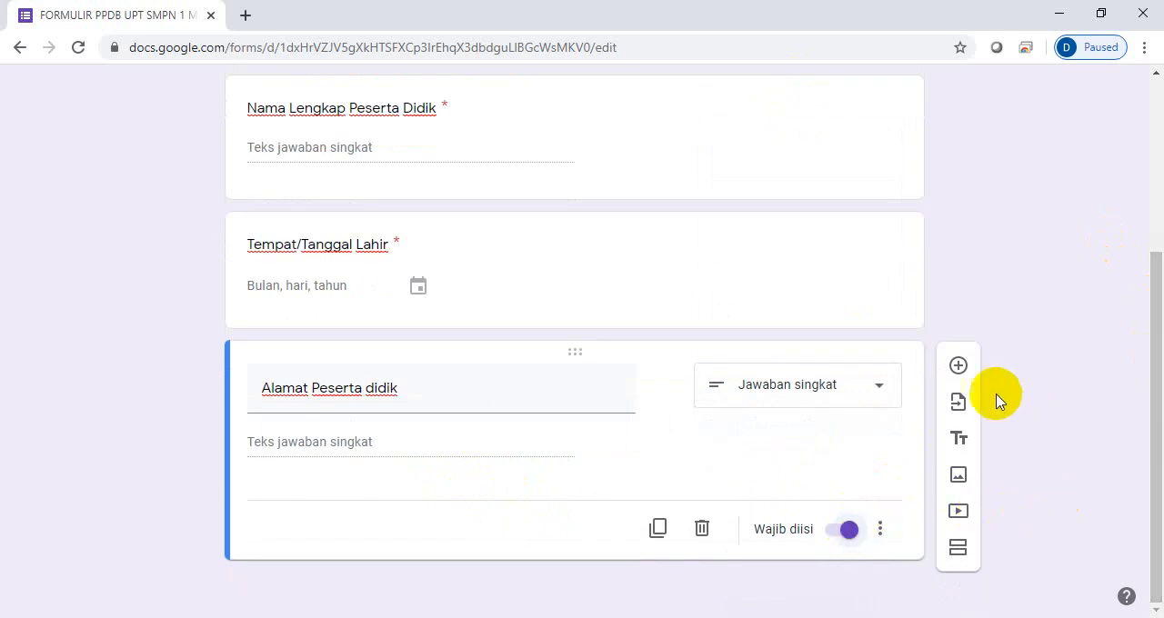
# - Add a fourth question with the text "Jarak Rumah Ke SMPN 1 Masamba" after the address question
pyautogui.click(959, 371)
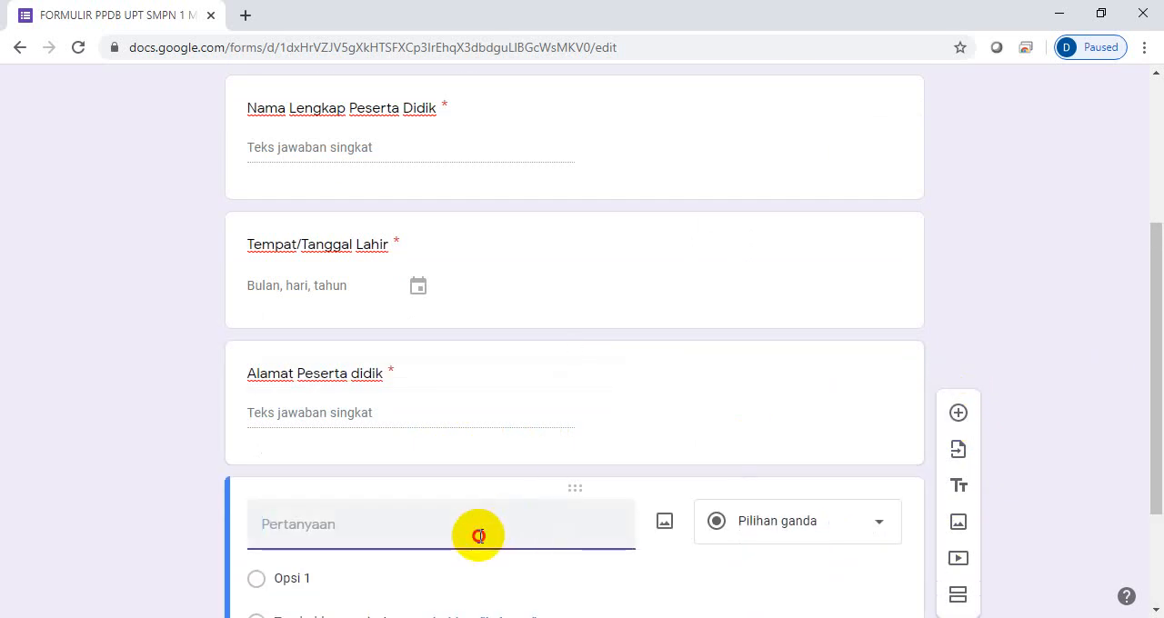
pyautogui.write('jarak Rumah')
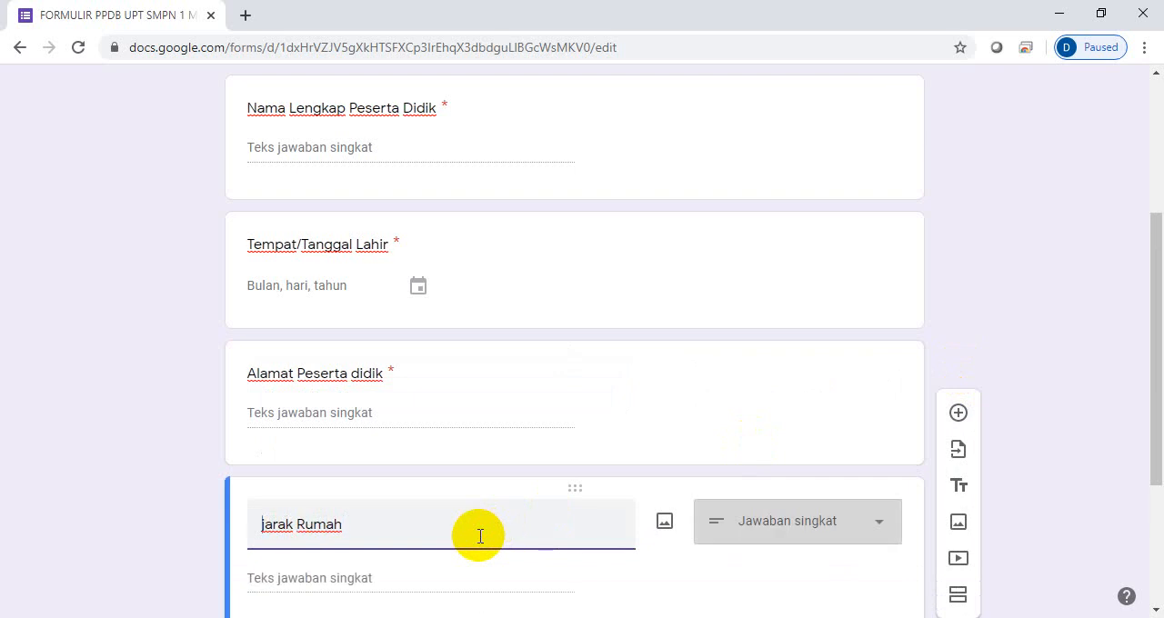
pyautogui.press('Home')
pyautogui.press('Delete')
pyautogui.write('J')
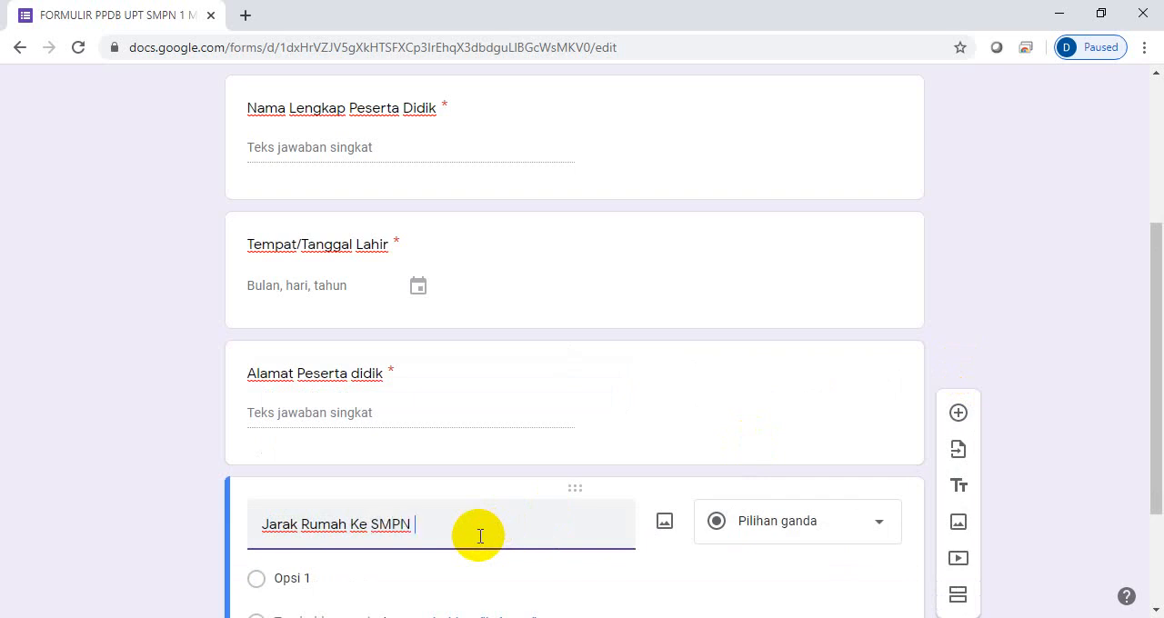
pyautogui.write('Masamba')
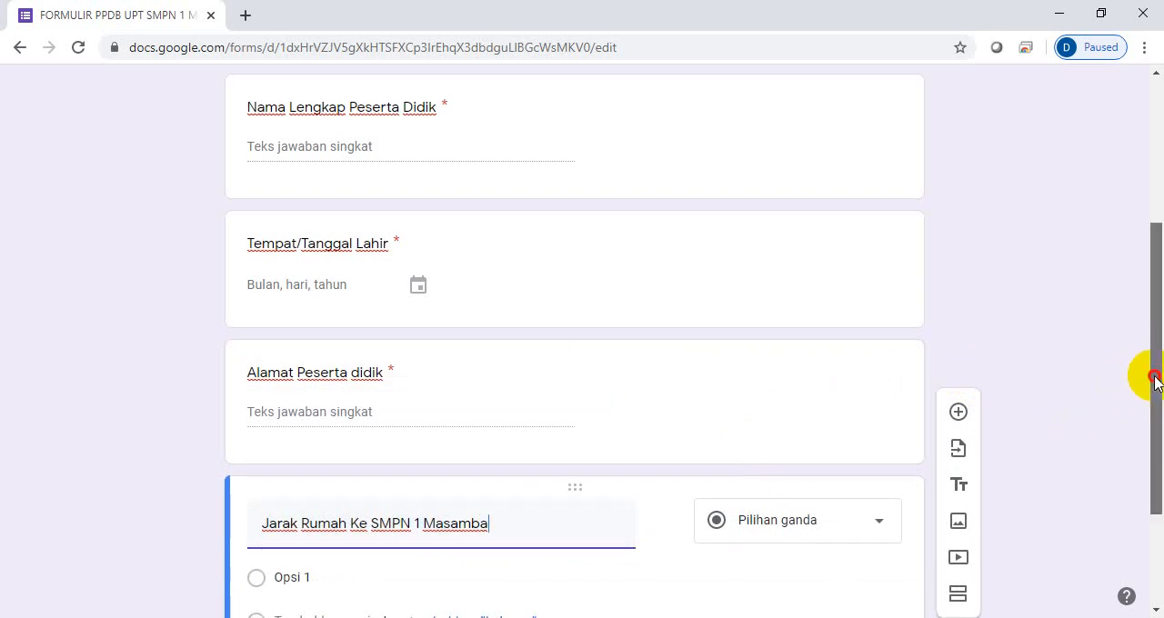
# - Set the "Jarak Rumah Ke SMPN 1 Masamba" question's answer type to Jawaban singkat and make it mandatory
pyautogui.moveTo(1154, 380); pyautogui.dragTo(1151, 455)
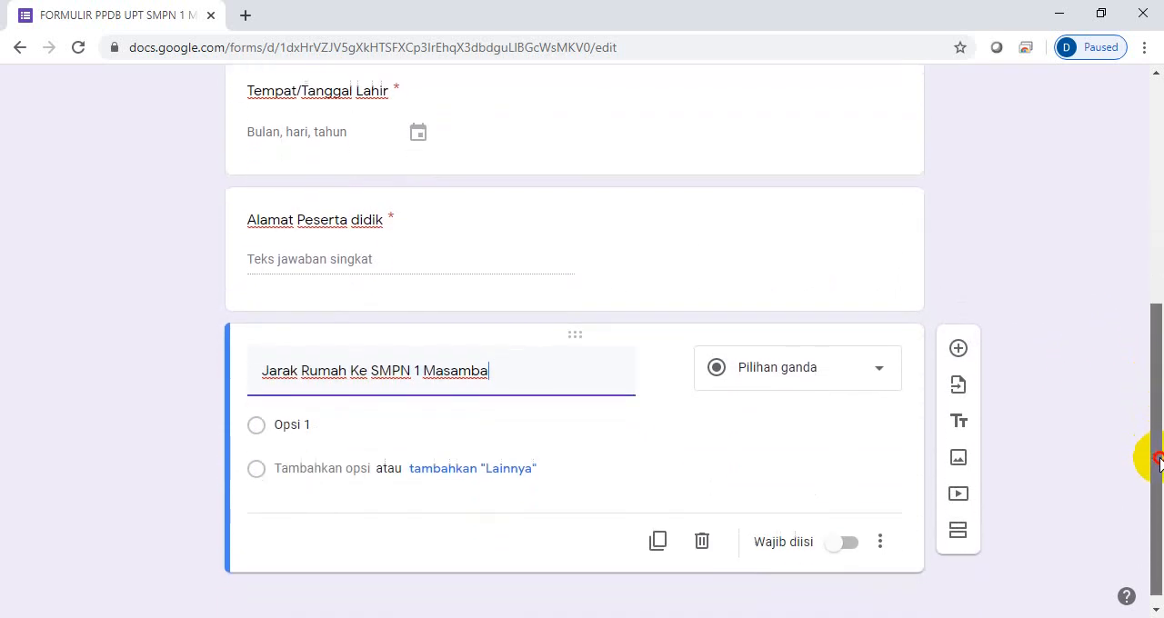
pyautogui.click(881, 367)
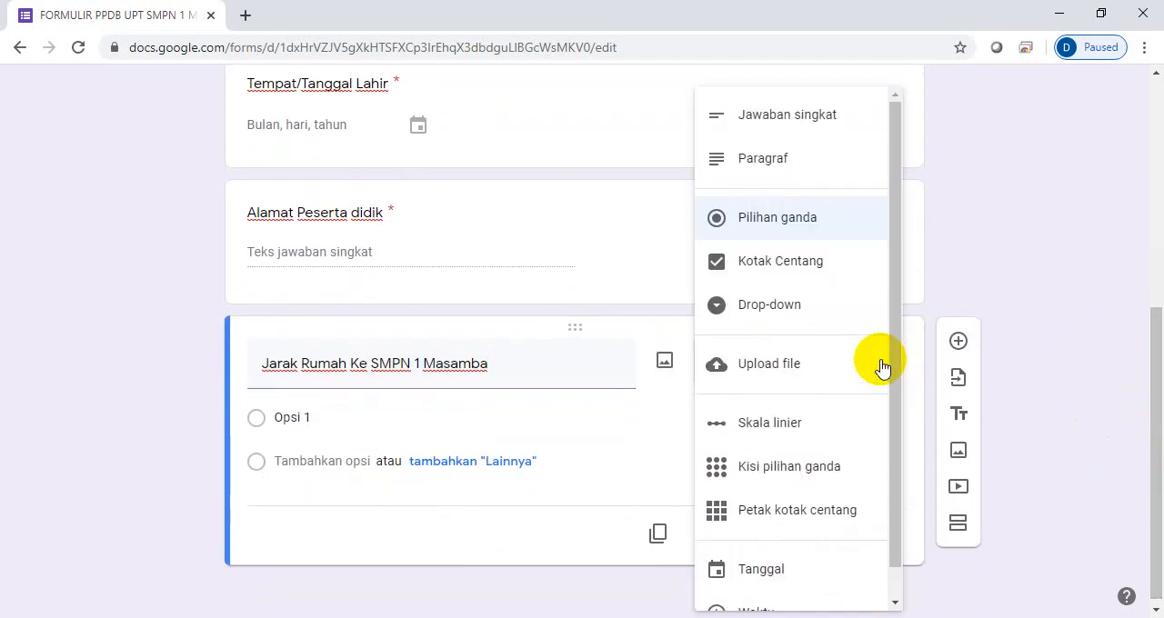
pyautogui.click(821, 129)
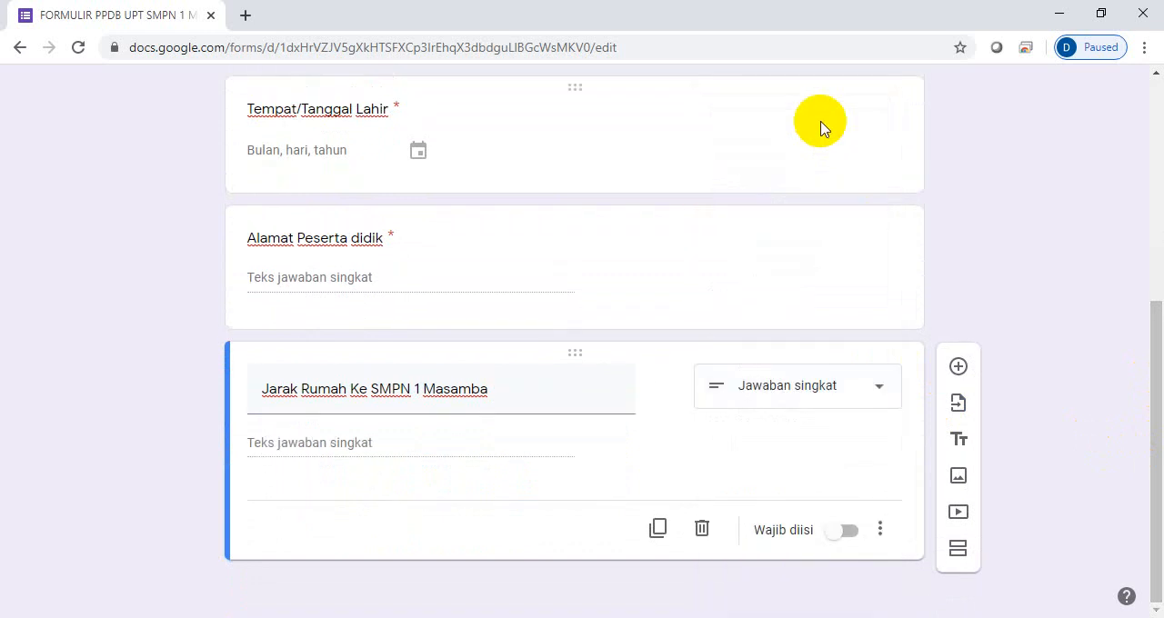
pyautogui.click(850, 533)
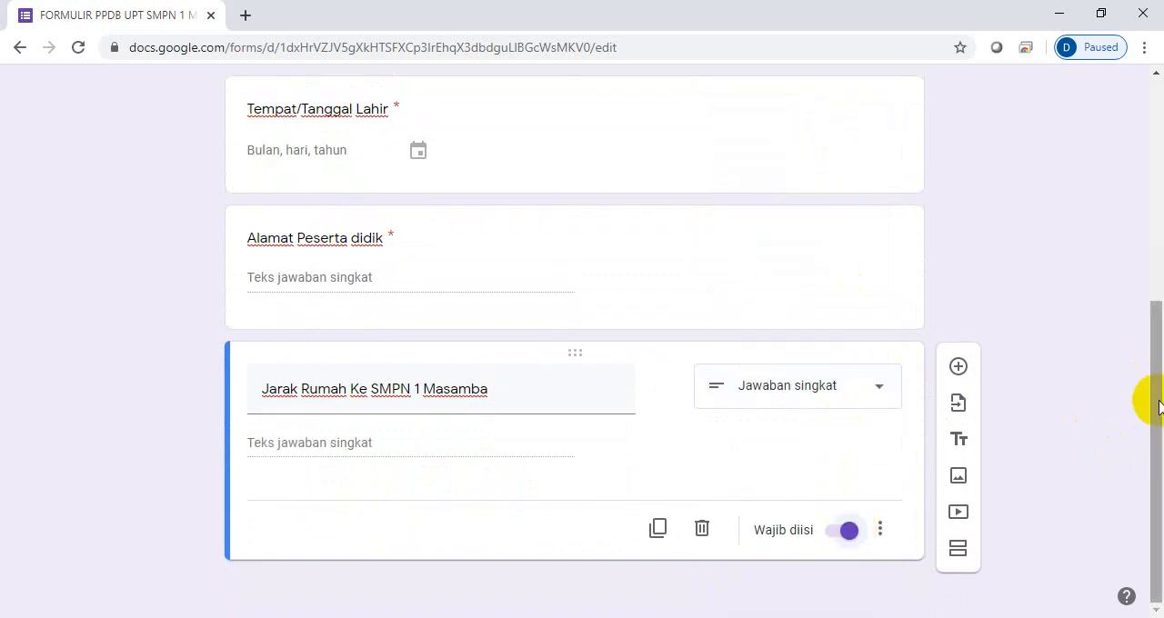
# - Add a fifth question with the text "NISN" after the home distance question
pyautogui.click(959, 368)
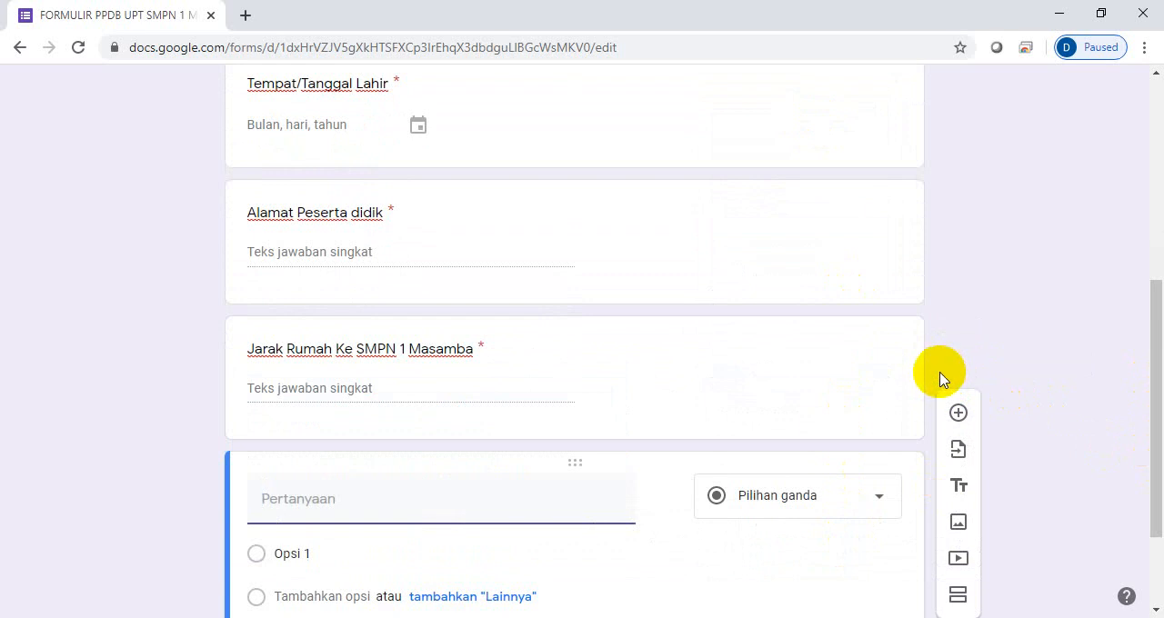
pyautogui.moveTo(1155, 350); pyautogui.dragTo(1146, 414)
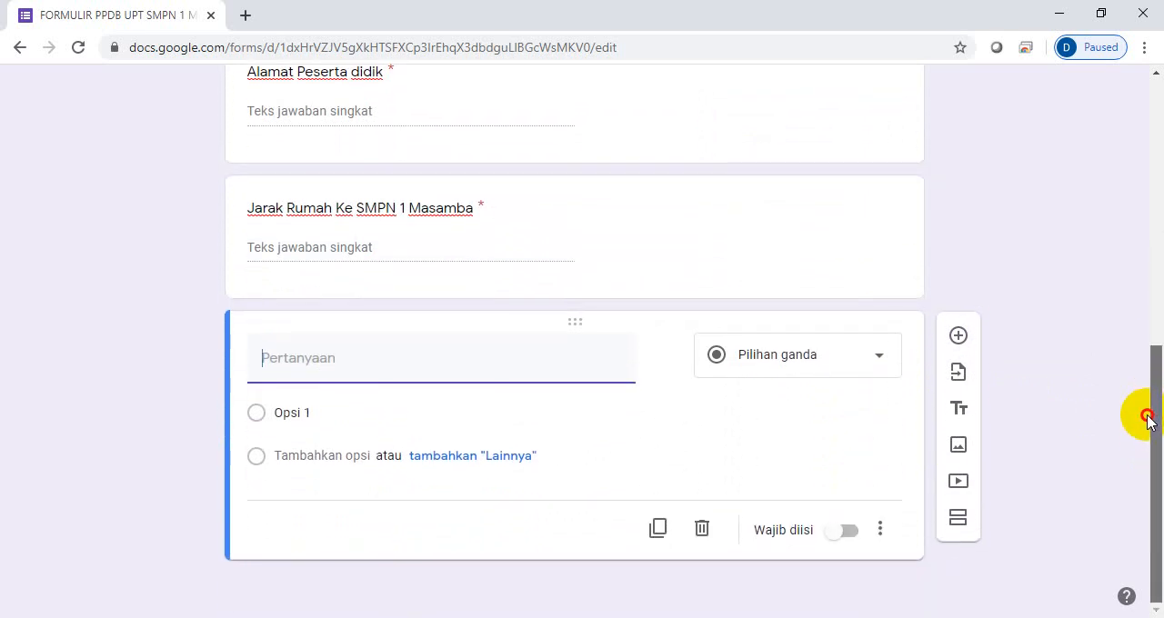
pyautogui.moveTo(1136, 480); pyautogui.dragTo(1137, 482)
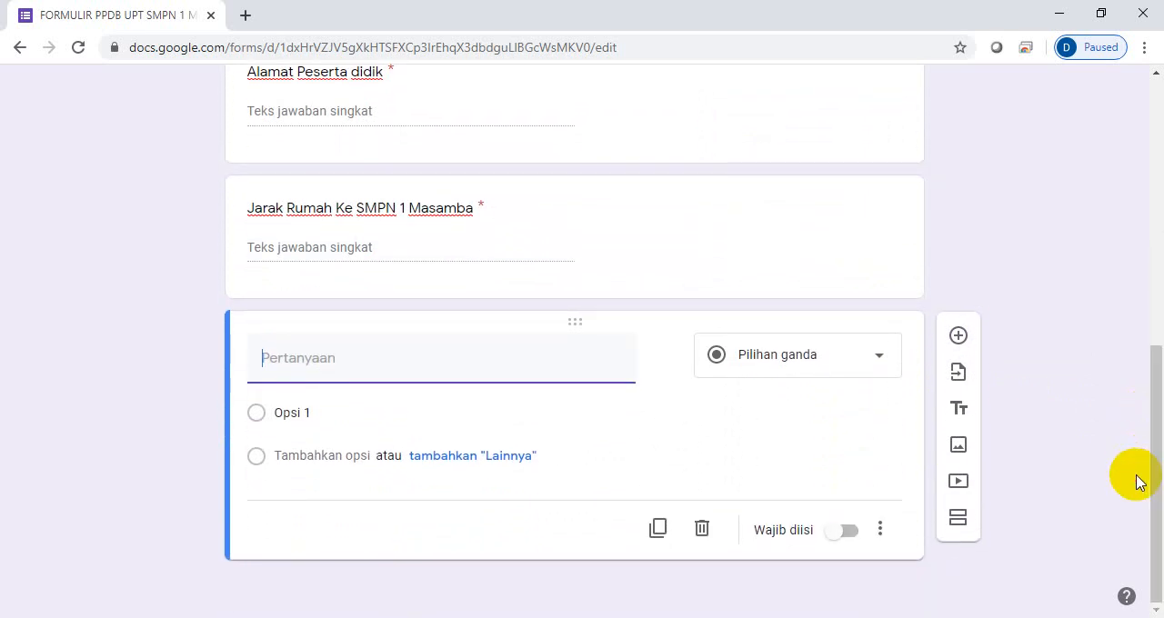
pyautogui.write('NISN')
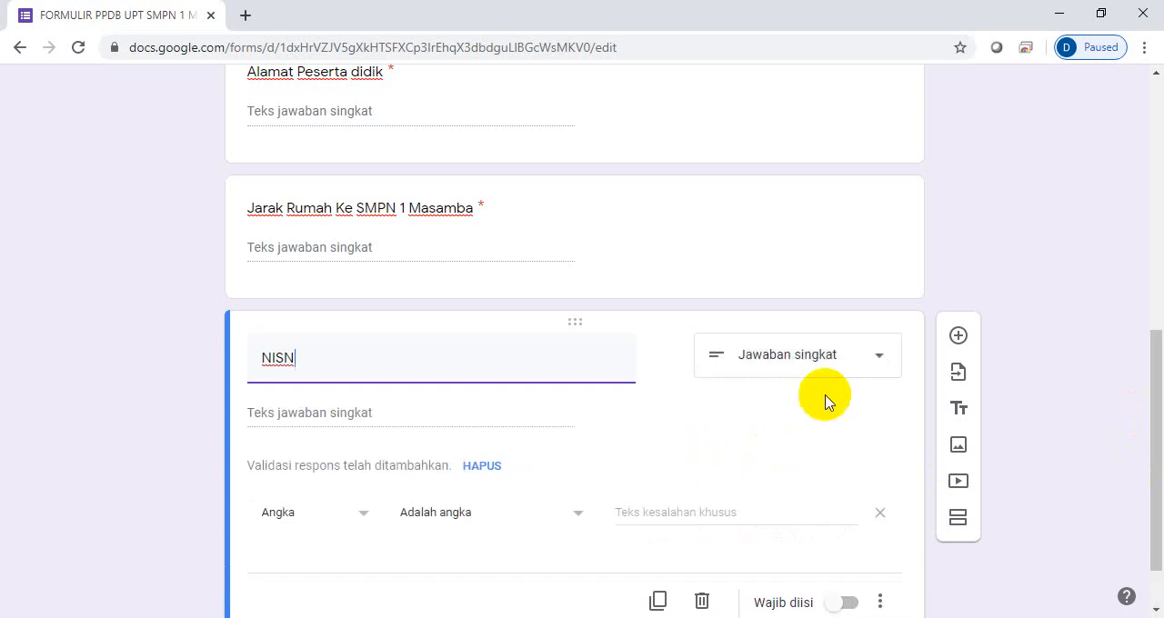
# - Remove the number validation from the "NISN" Jawaban singkat question and make it mandatory
pyautogui.click(875, 359)
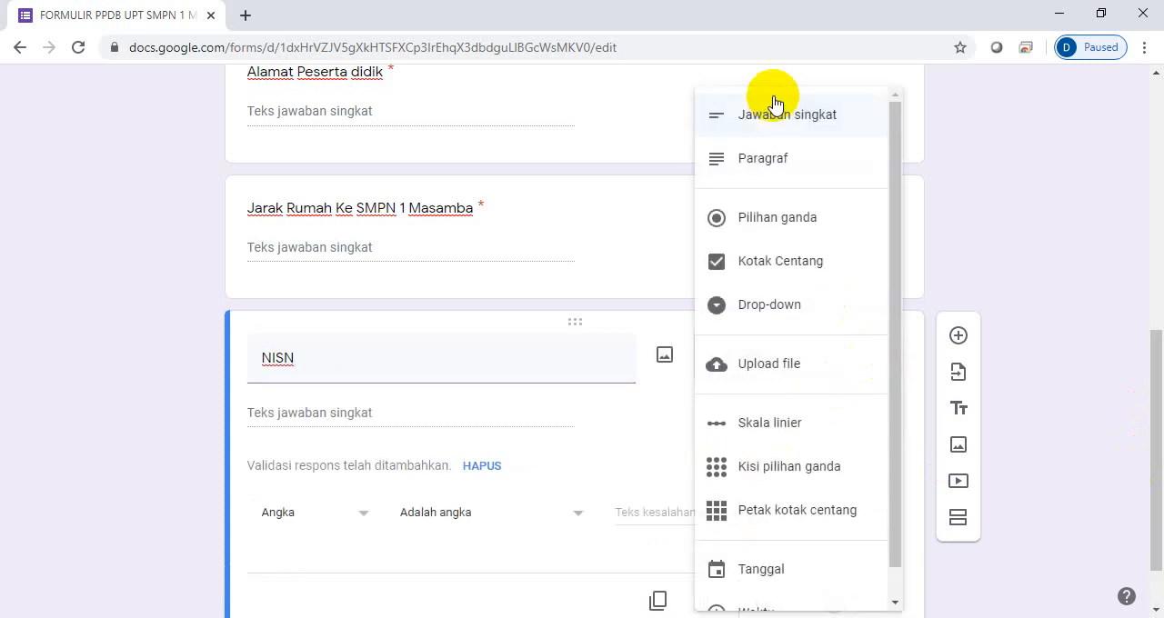
pyautogui.click(773, 124)
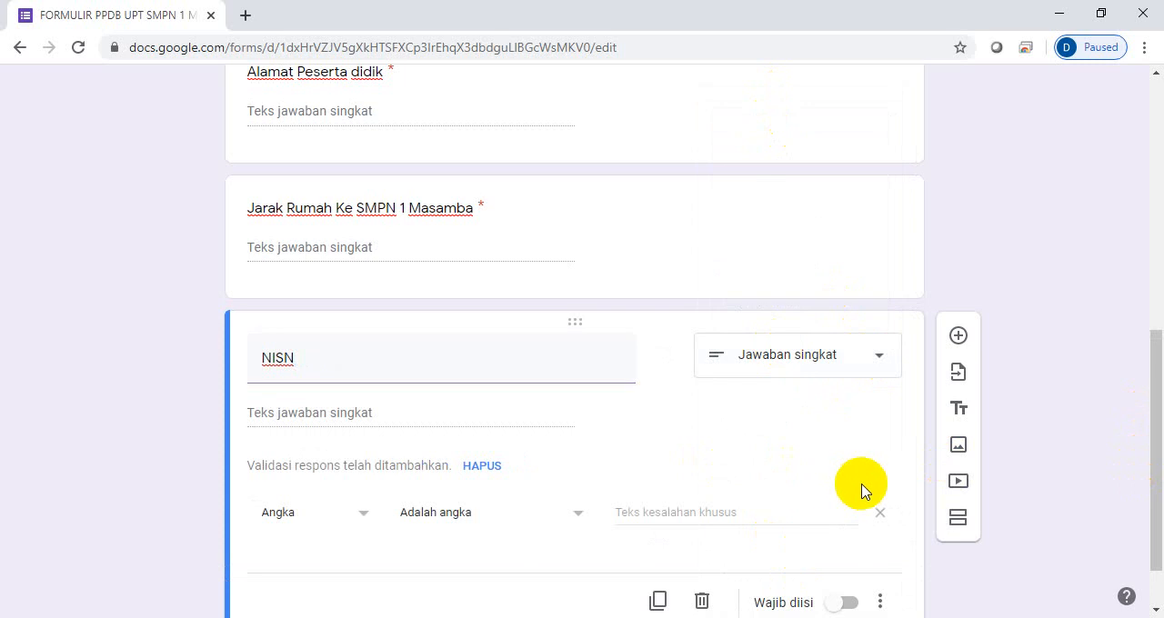
pyautogui.click(878, 514)
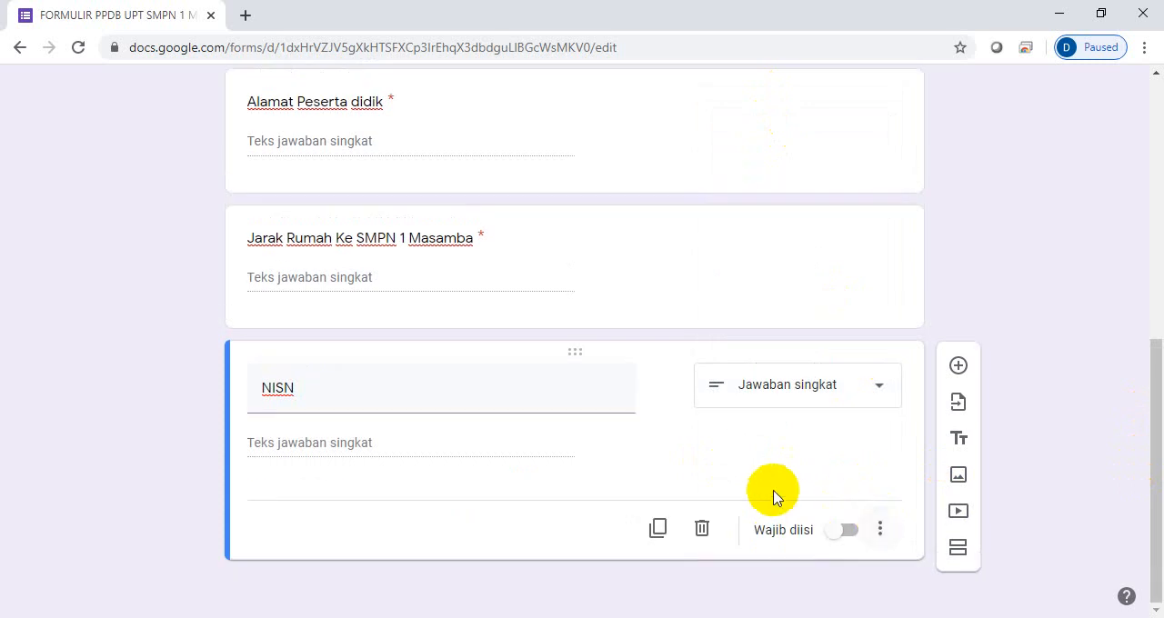
pyautogui.click(849, 533)
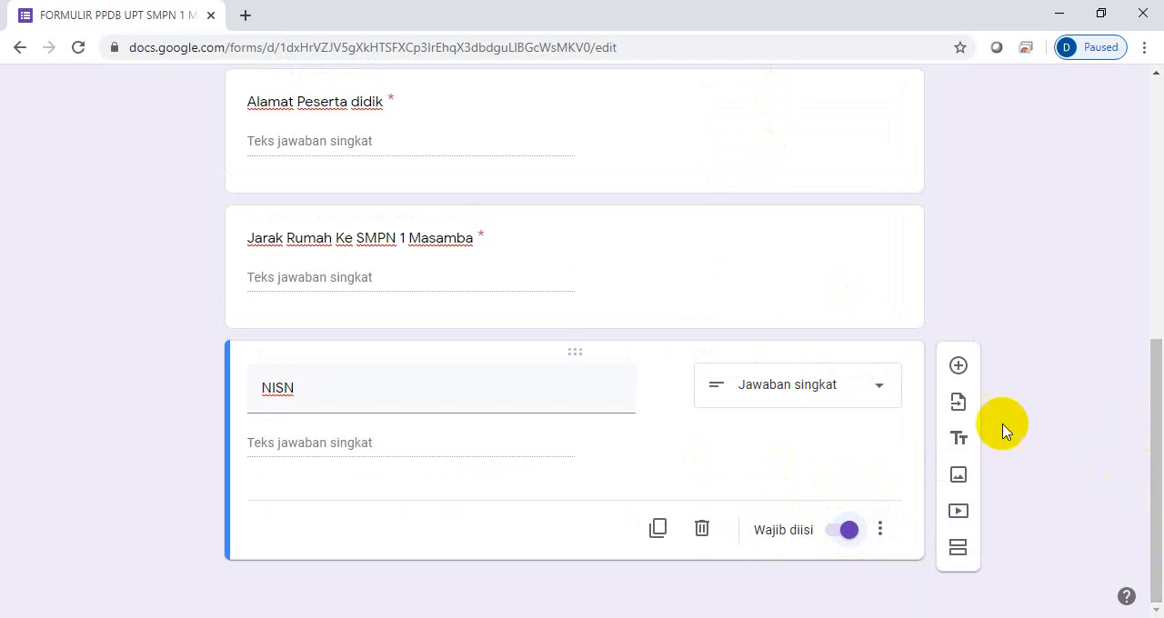
# - Add a mandatory question "Agama" after the NISN question, with the answer type Jawaban singkat
pyautogui.click(958, 366)
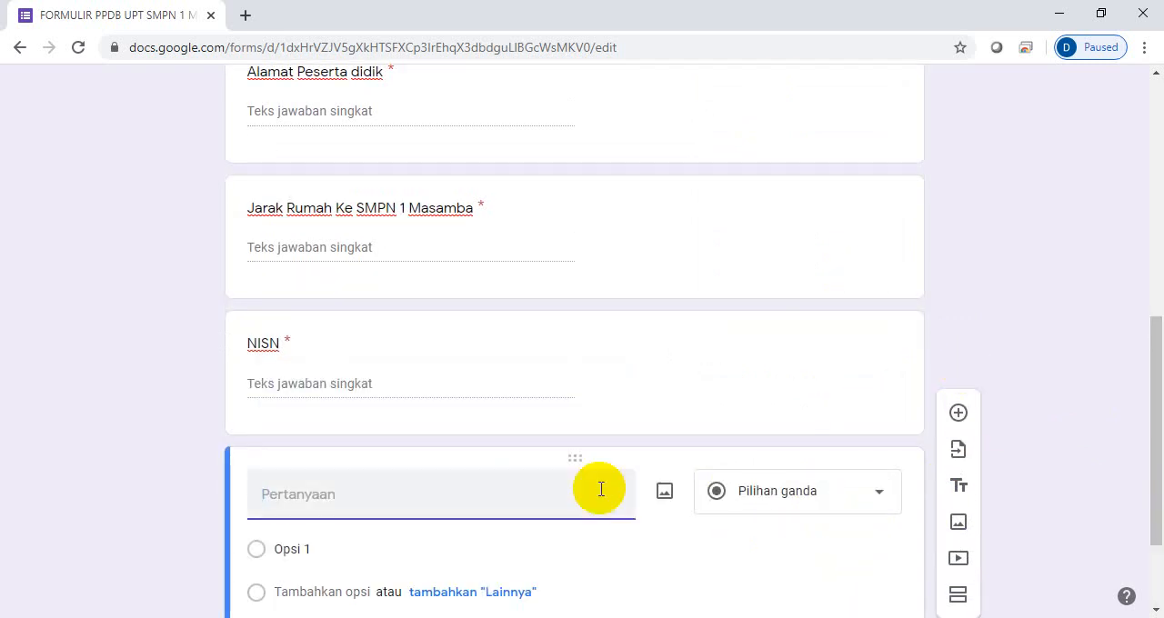
pyautogui.write('Agama')
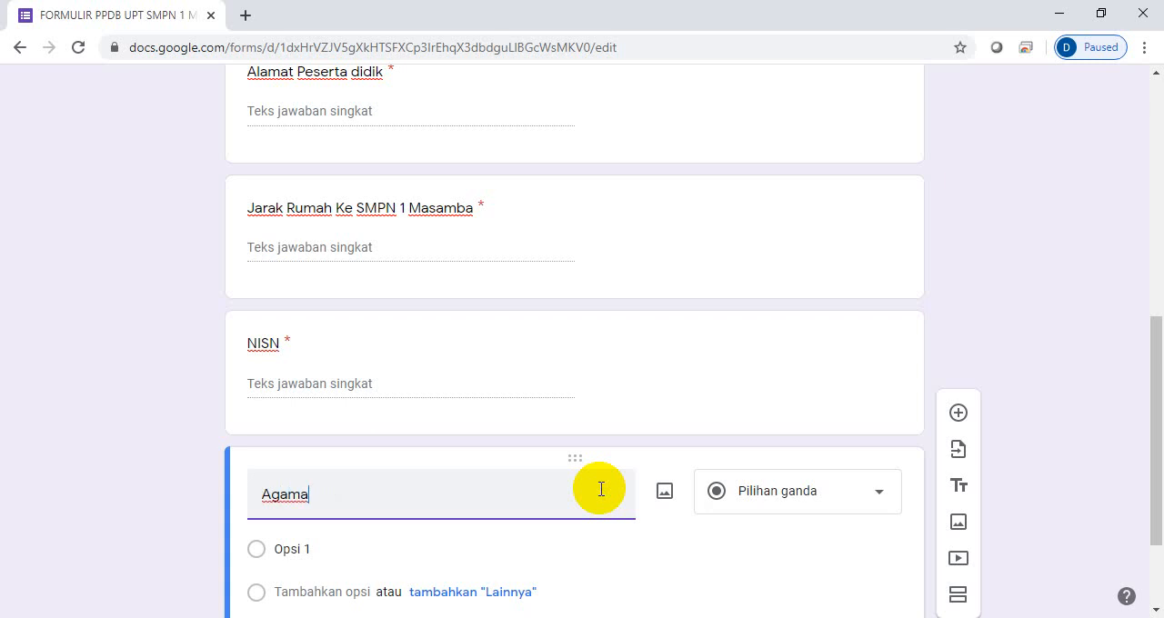
pyautogui.moveTo(1151, 376); pyautogui.dragTo(1151, 446)
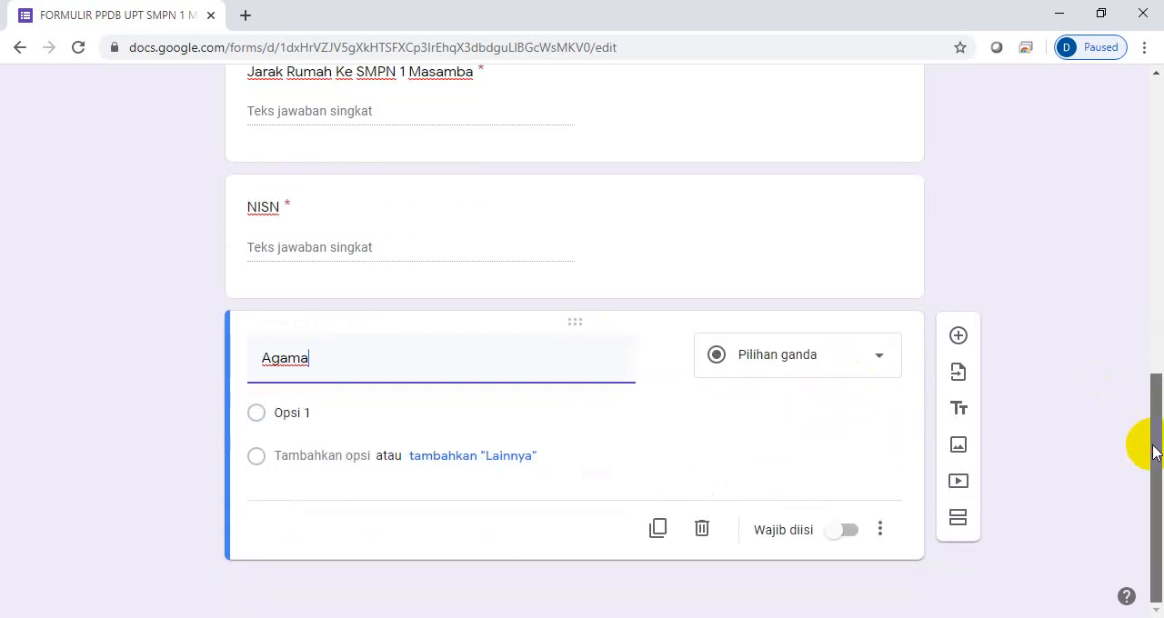
pyautogui.click(878, 360)
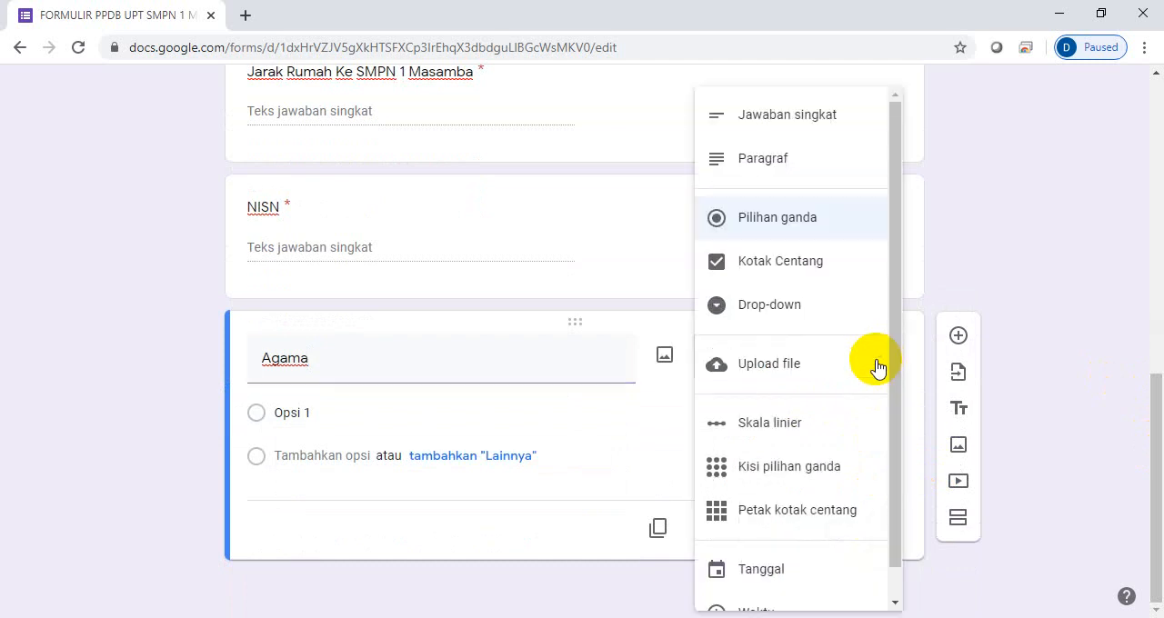
pyautogui.click(811, 126)
pyautogui.click(847, 531)
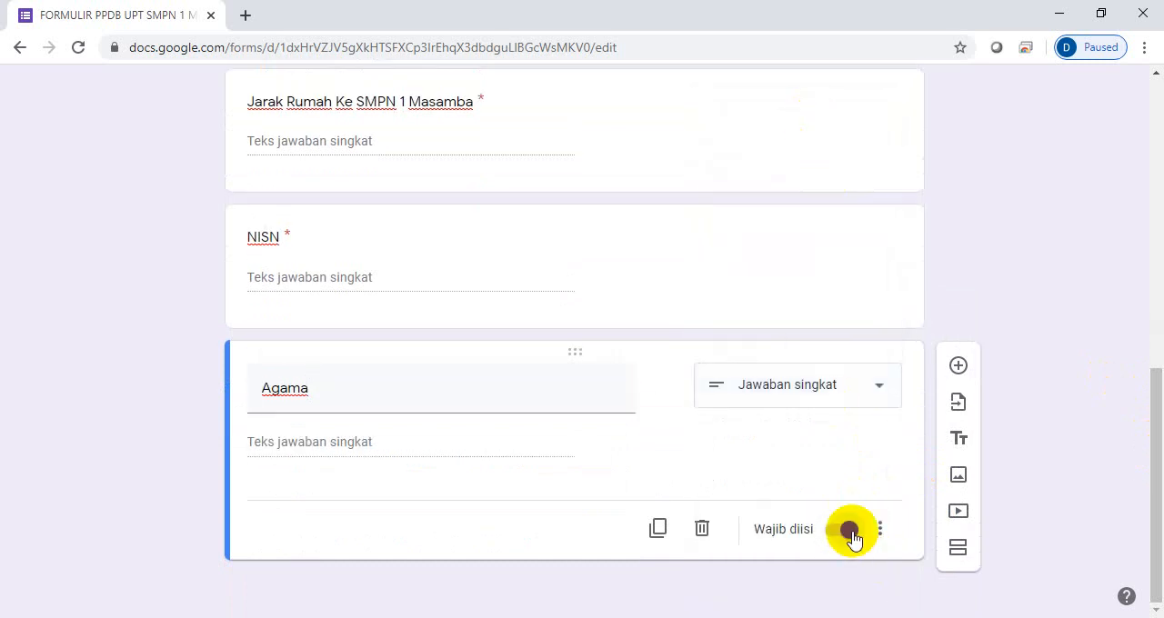
# - Add a mandatory short-answer question with the text "Nama Ayah" after the Agama question
pyautogui.click(958, 367)
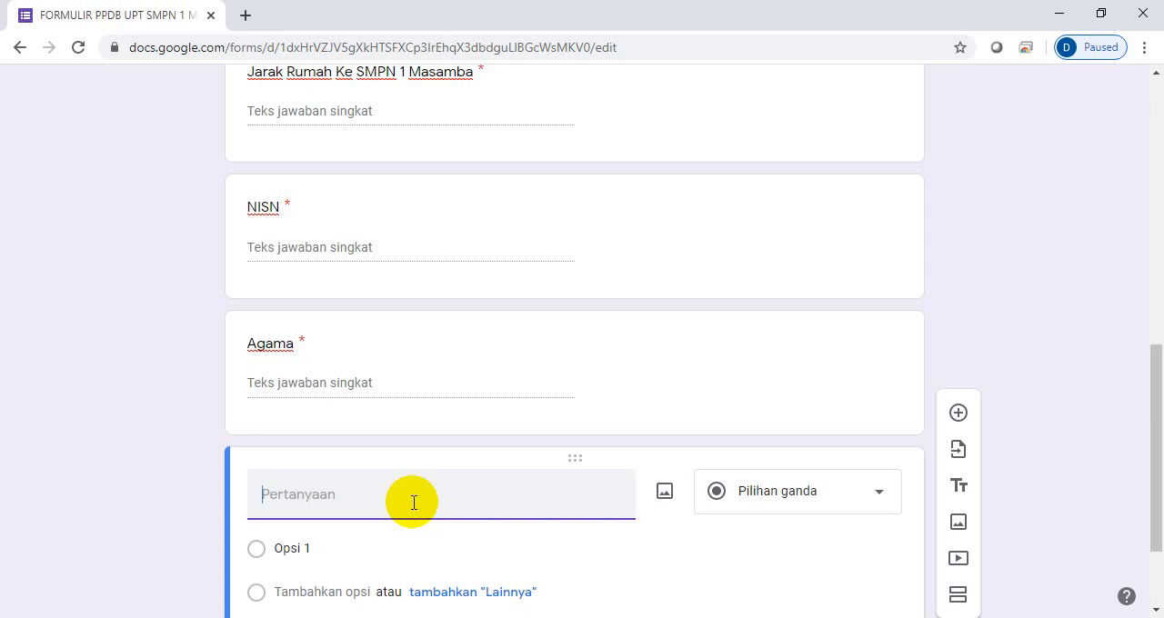
pyautogui.write('Nama O')
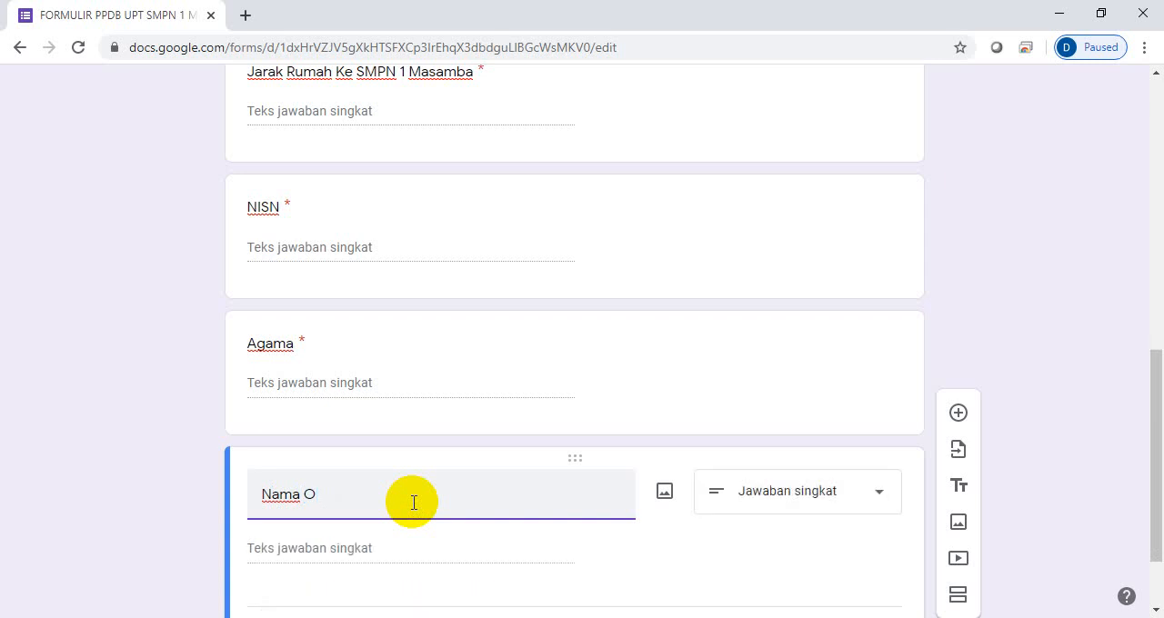
pyautogui.press('BackSpace')
pyautogui.write('Ayah')
pyautogui.moveTo(1145, 395); pyautogui.dragTo(1146, 460)
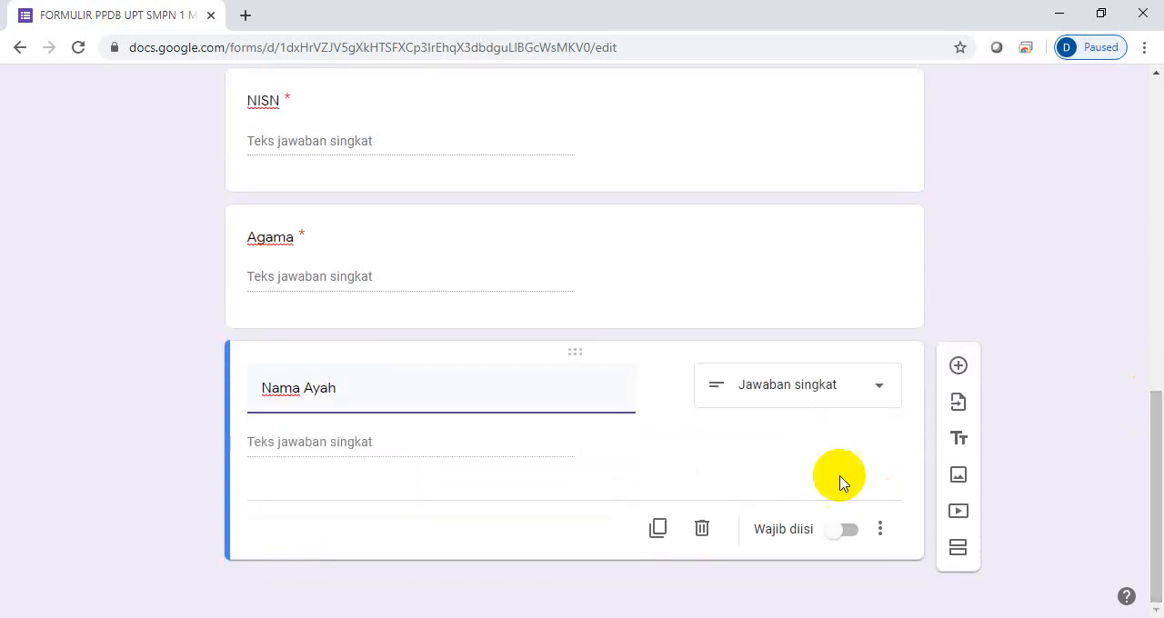
pyautogui.click(848, 532)
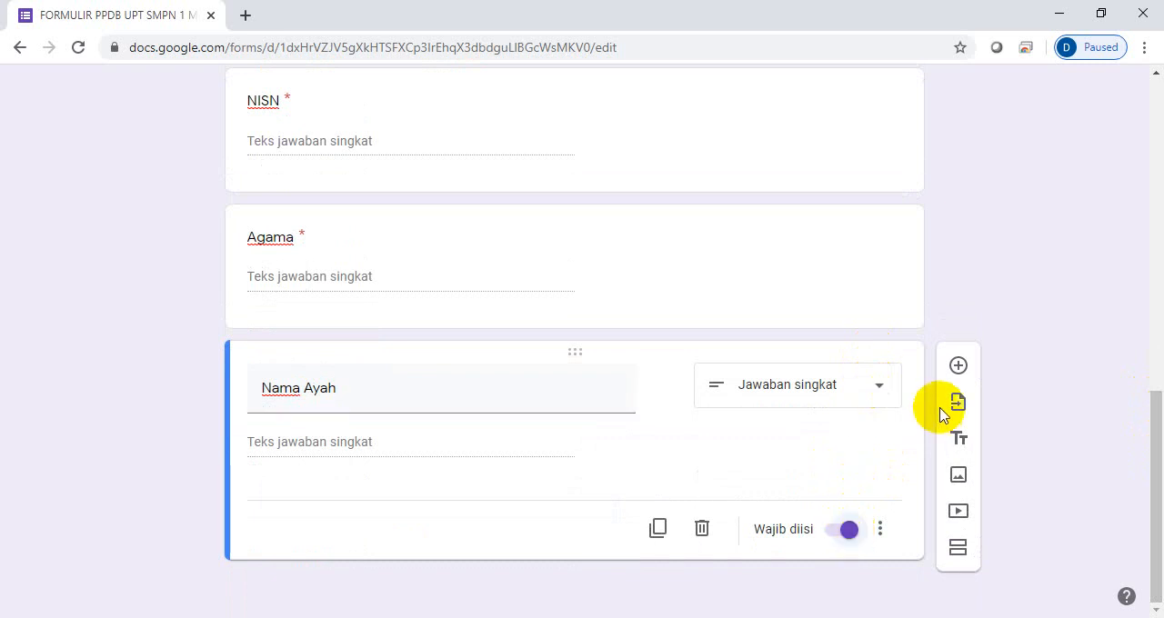
# - Add a mandatory short-answer question with the text "Pekerjaan orang Tua" after the "Nama Ayah" question
pyautogui.click(958, 367)
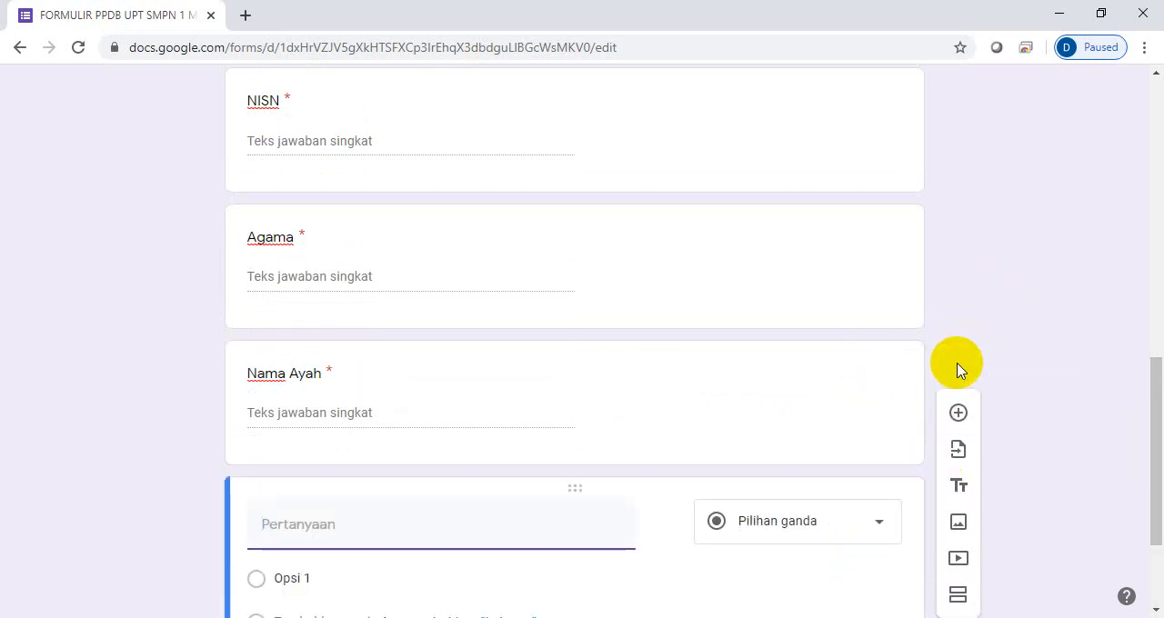
pyautogui.write('Pekerjaan ')
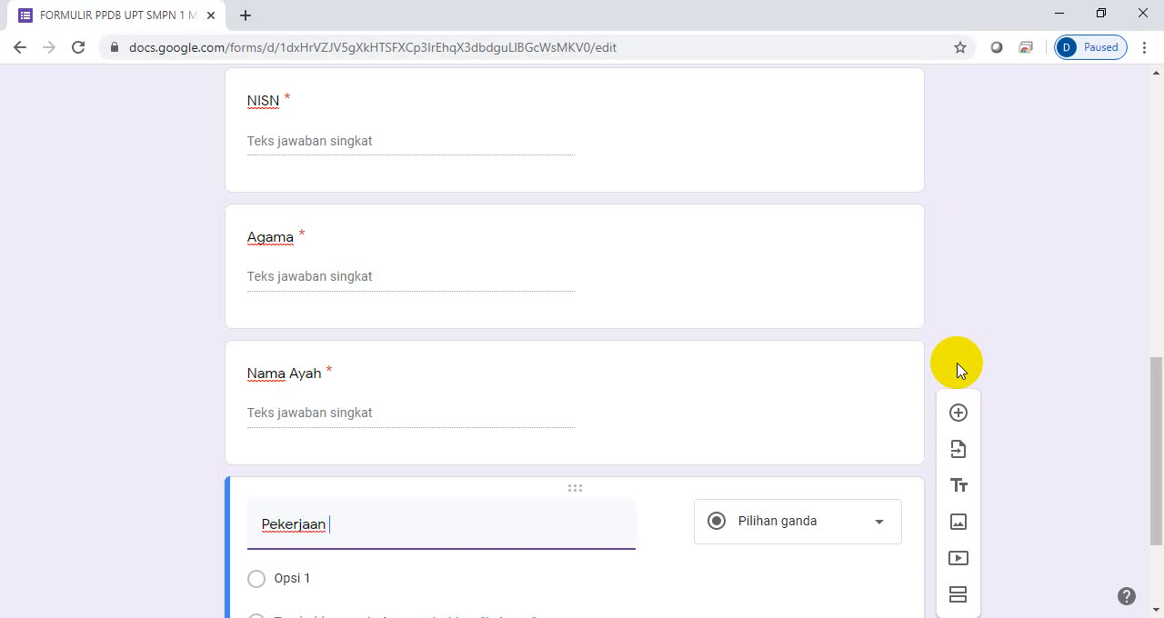
pyautogui.write('orang Tua')
pyautogui.moveTo(1157, 376); pyautogui.dragTo(1157, 444)
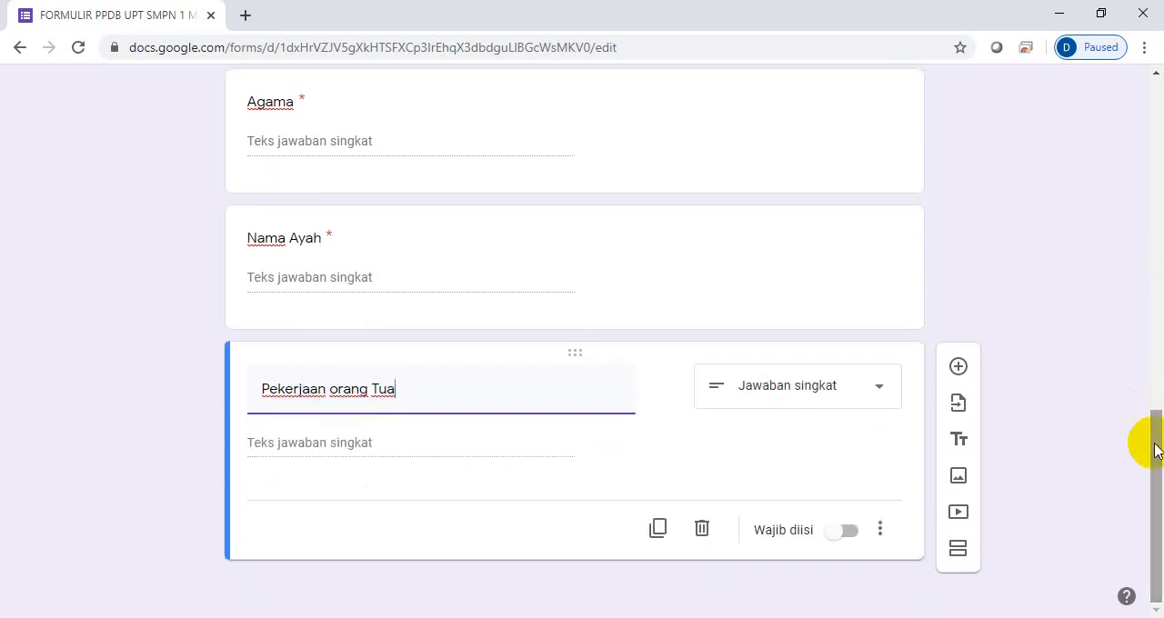
pyautogui.click(853, 537)
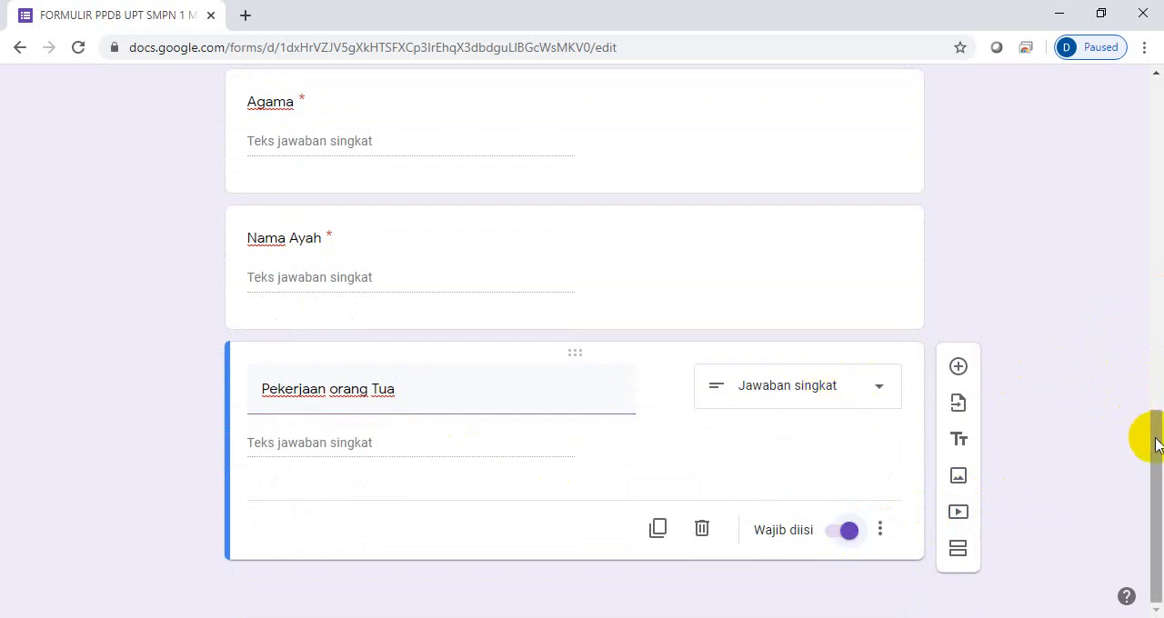
# - Change the text of the parents' occupation question to "Pekerjaan Ayah"
pyautogui.tripleClick(437, 384)
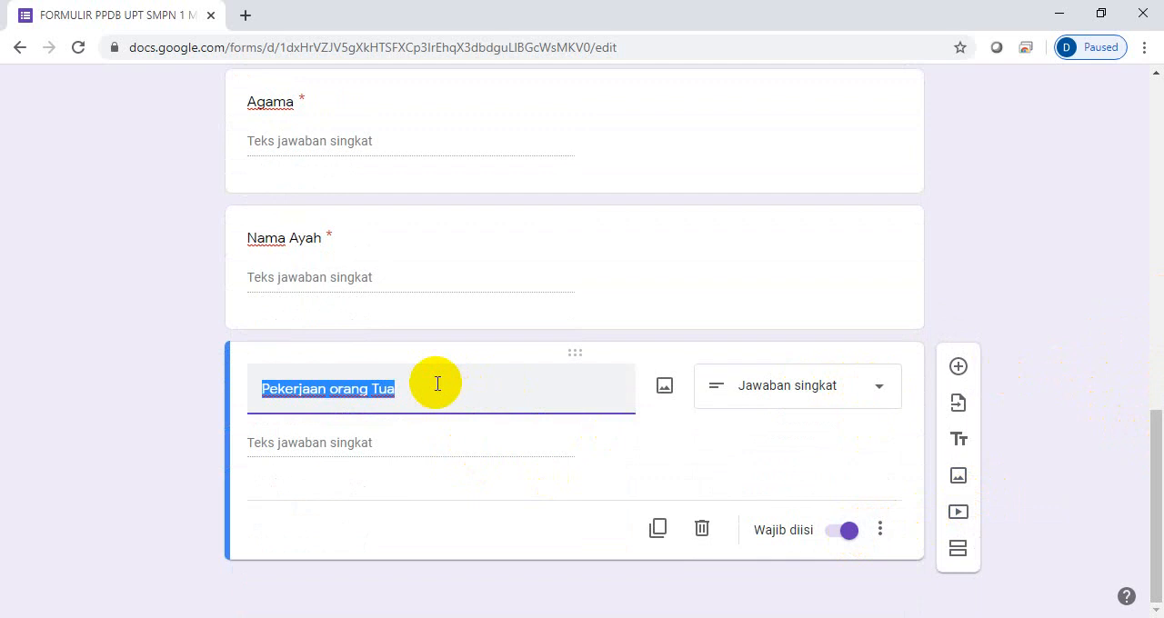
pyautogui.click(437, 384)
pyautogui.press('BackSpace')
pyautogui.press('BackSpace')
pyautogui.press('BackSpace')
pyautogui.press('BackSpace')
pyautogui.press('BackSpace')
pyautogui.press('BackSpace')
pyautogui.press('BackSpace')
pyautogui.press('BackSpace')
pyautogui.press('BackSpace')
pyautogui.press('BackSpace')
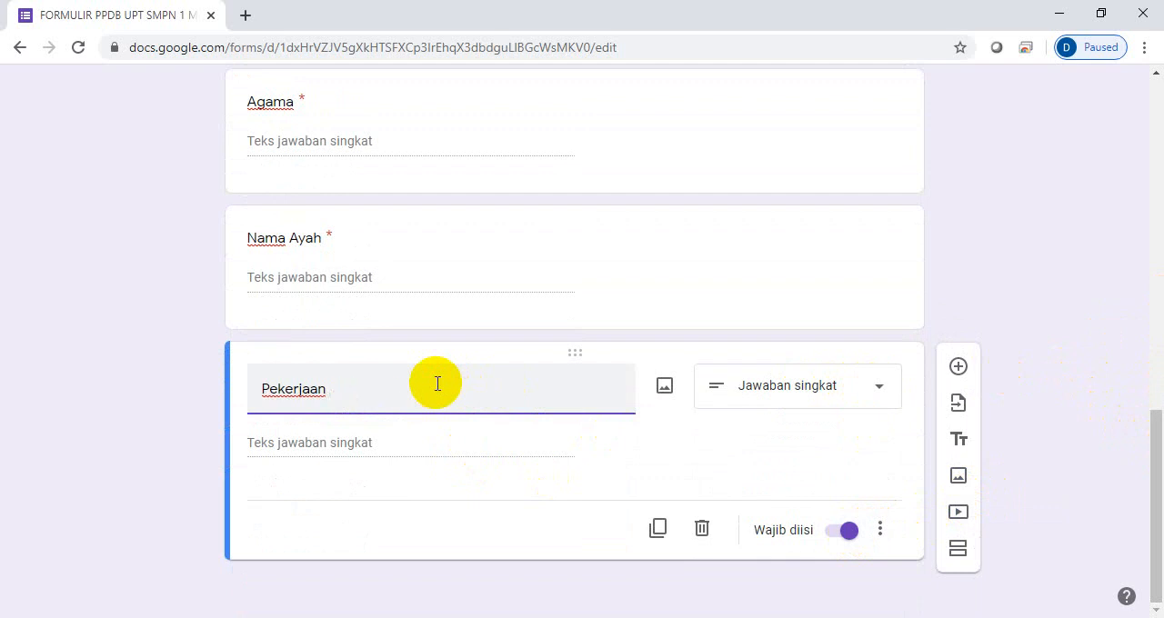
pyautogui.write('Ayah')
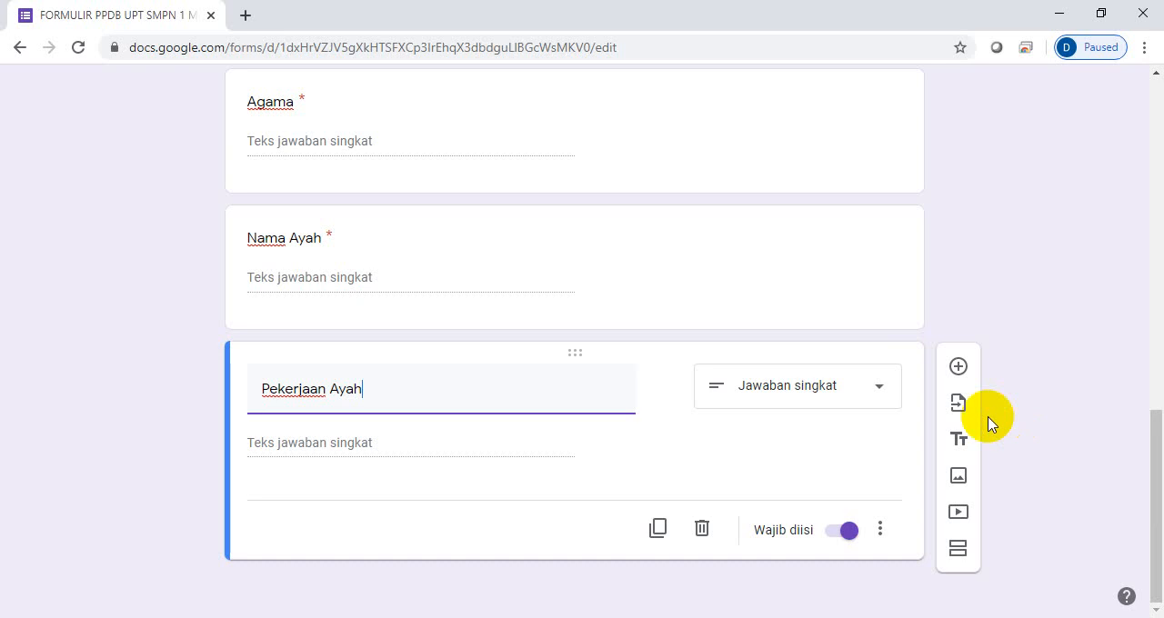
# - Add a mandatory question "Nama Ibu" after the "Pekerjaan Ayah" question, with the answer type Jawaban singkat
pyautogui.click(958, 366)
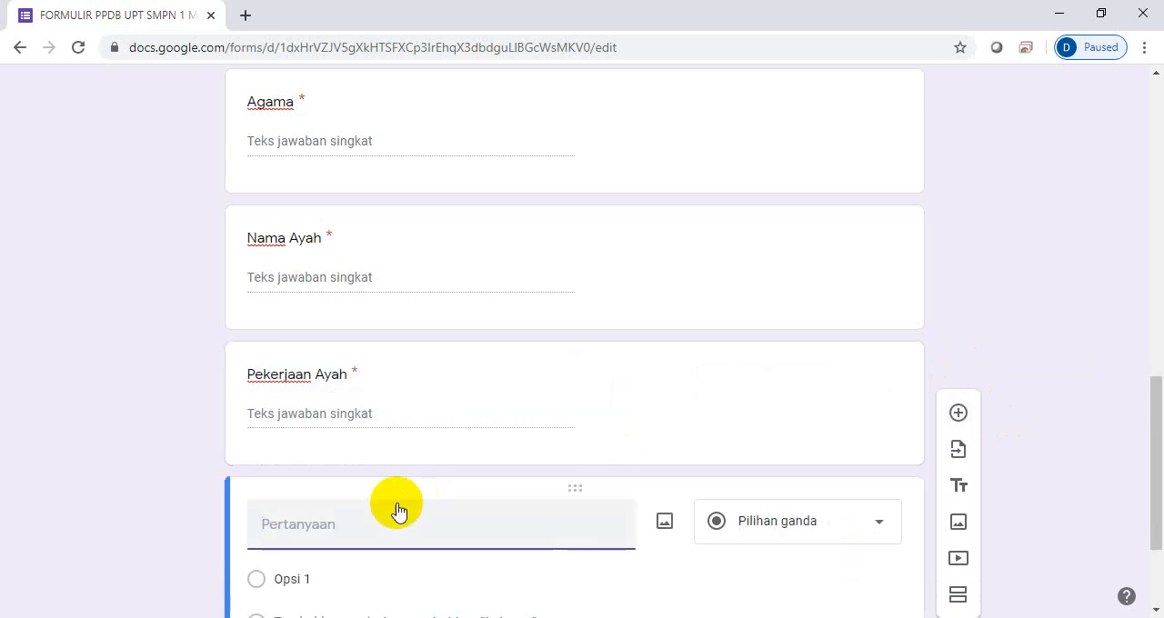
pyautogui.write('Nama Ib')
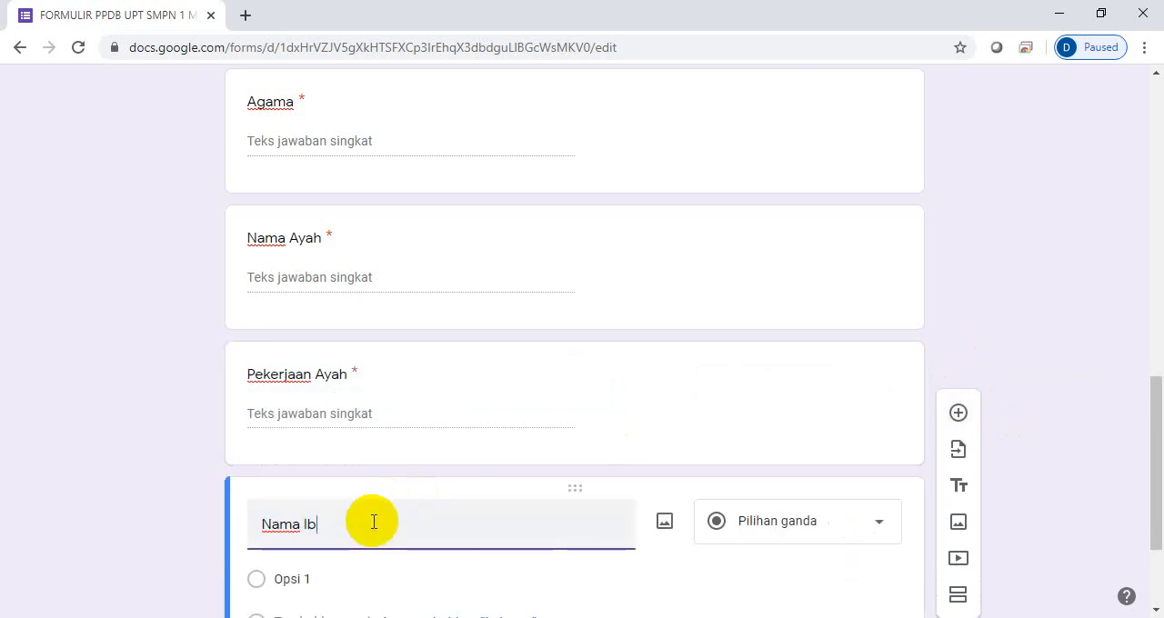
pyautogui.write('u')
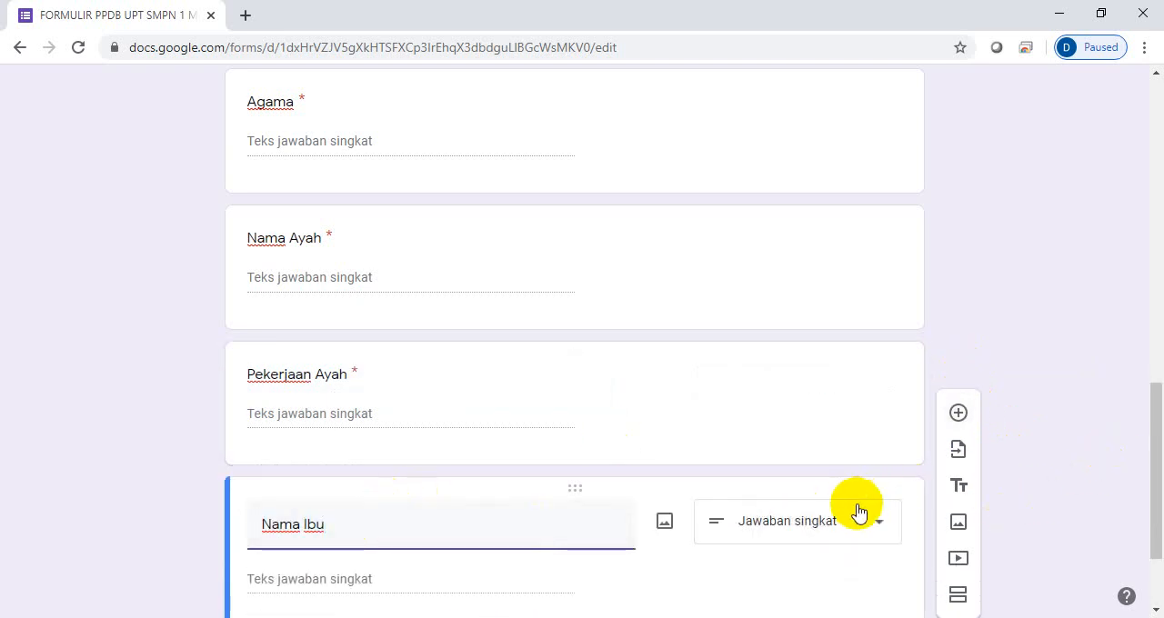
pyautogui.click(873, 520)
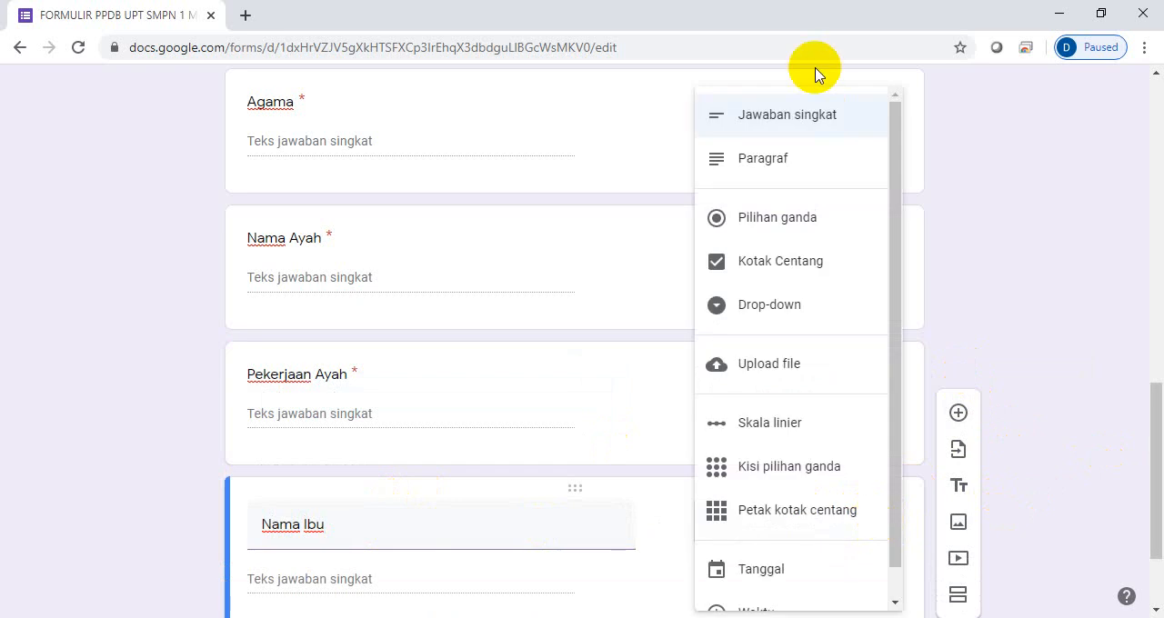
pyautogui.click(825, 128)
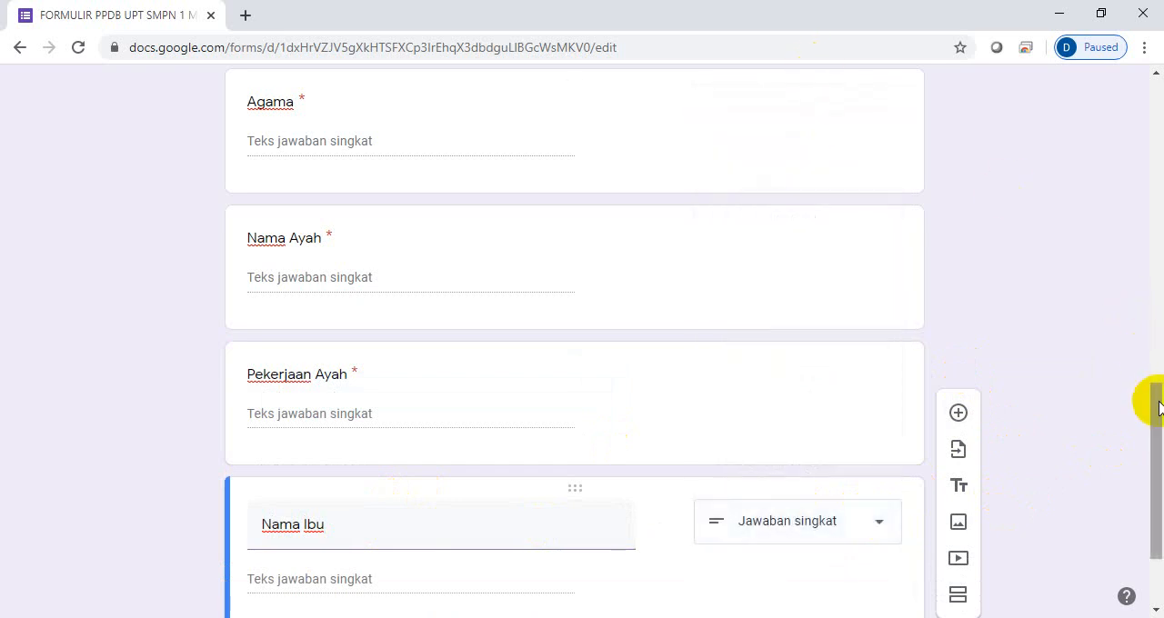
pyautogui.moveTo(1159, 407); pyautogui.dragTo(1151, 442)
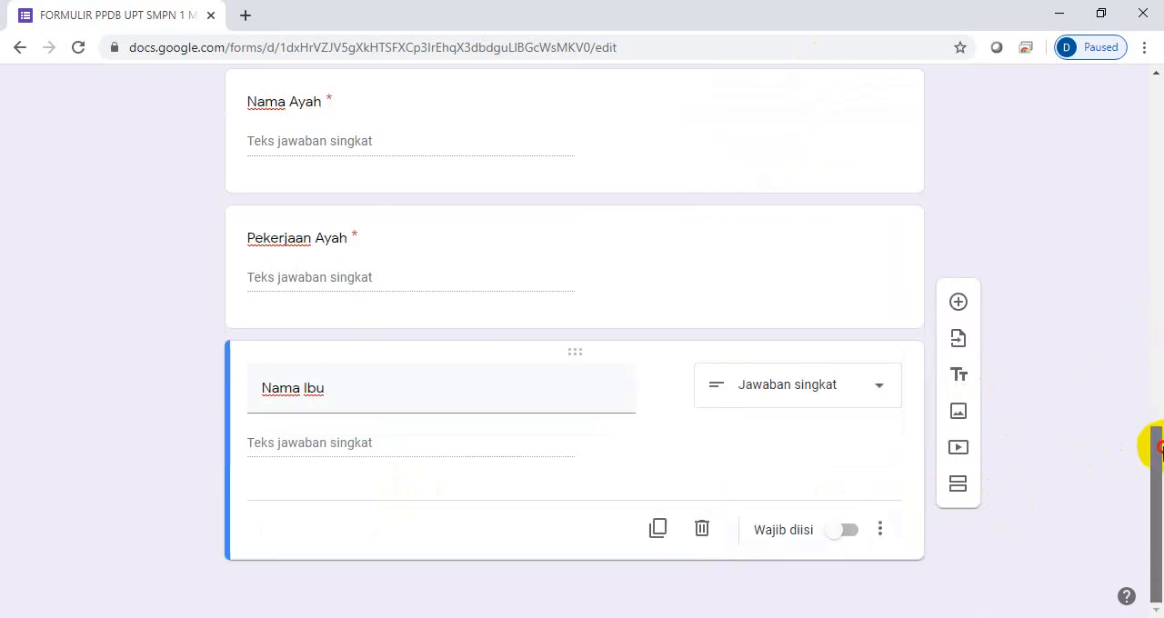
pyautogui.click(855, 535)
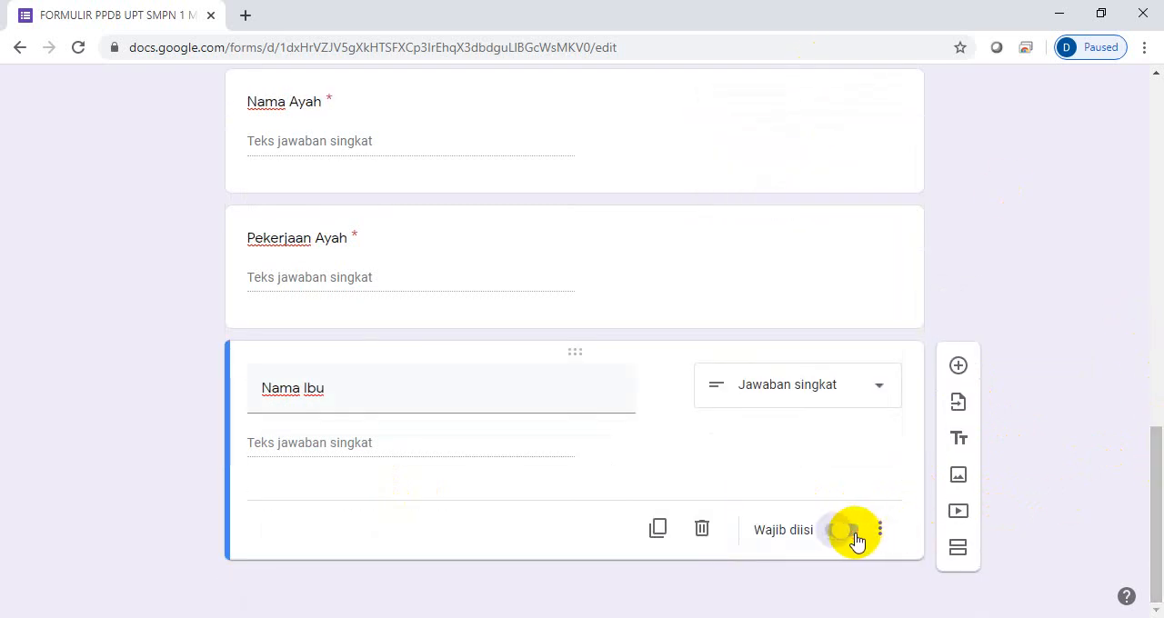
# - Add a mandatory short-answer question with the text "Pekerjaan Ibu" after the "Nama Ibu" question
pyautogui.click(959, 368)
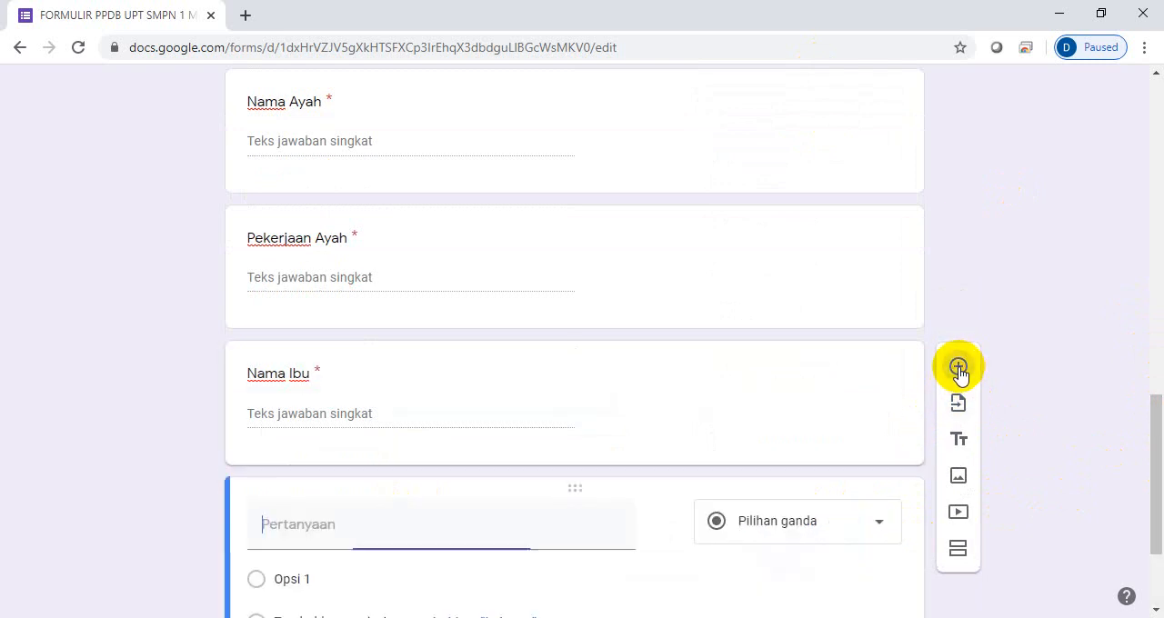
pyautogui.write('Pekerj')
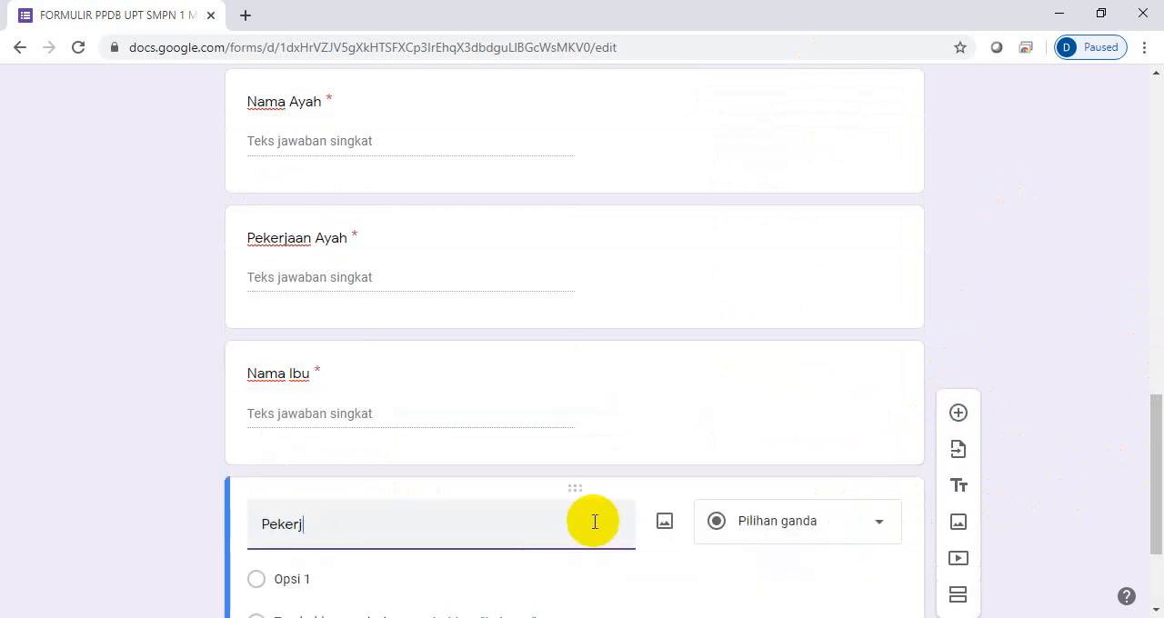
pyautogui.write('aan Ibu')
pyautogui.moveTo(1151, 447); pyautogui.dragTo(1152, 520)
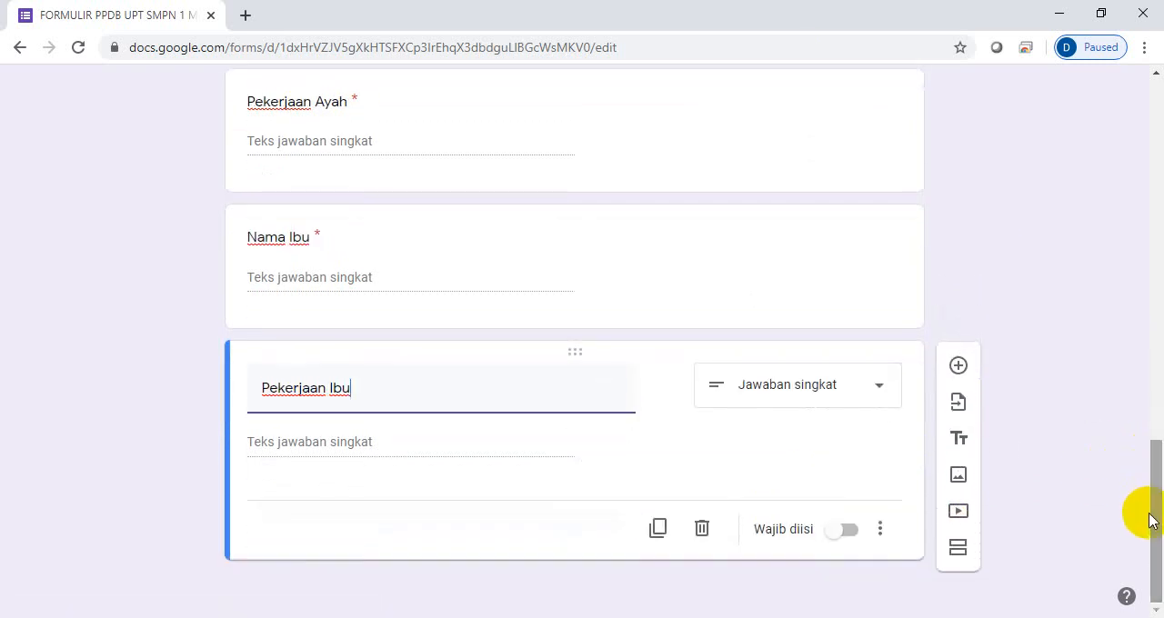
pyautogui.click(849, 532)
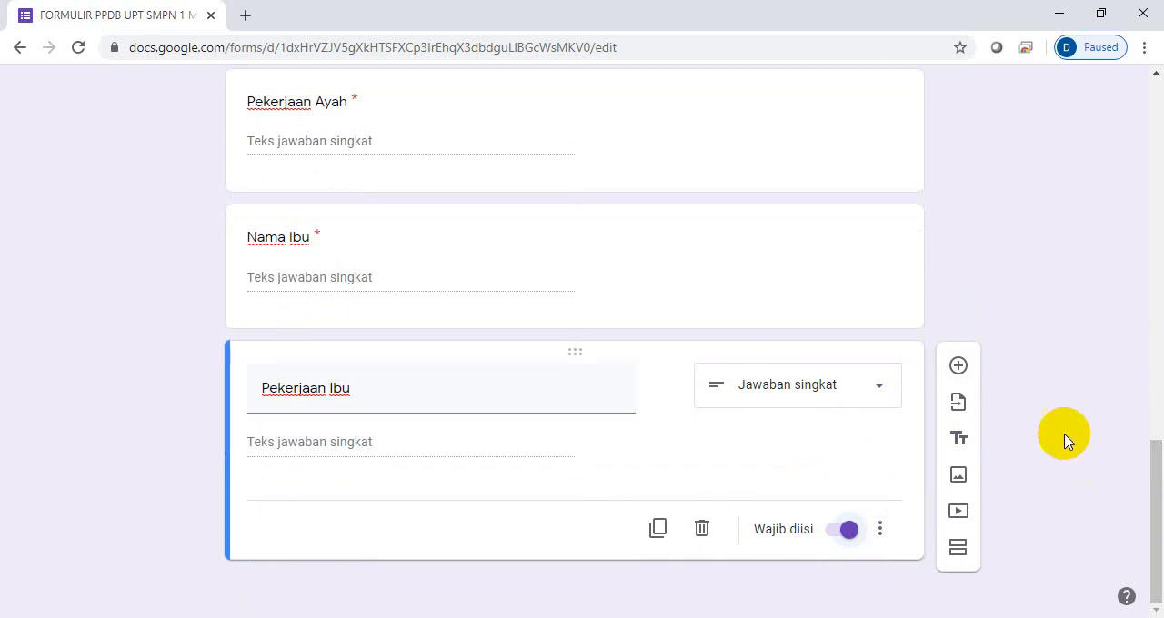
# - Add a Pilihan ganda question with the text "Penghasilan Orang Tua/Bulan" after the "Pekerjaan Ibu" question
pyautogui.click(958, 367)
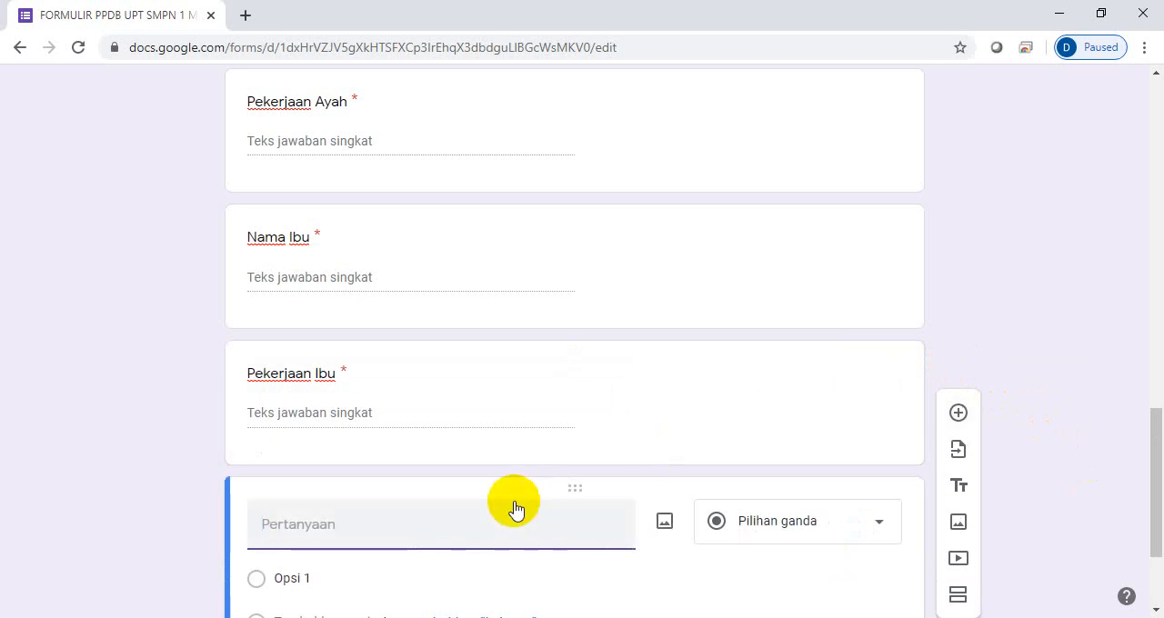
pyautogui.write('Penghasi')
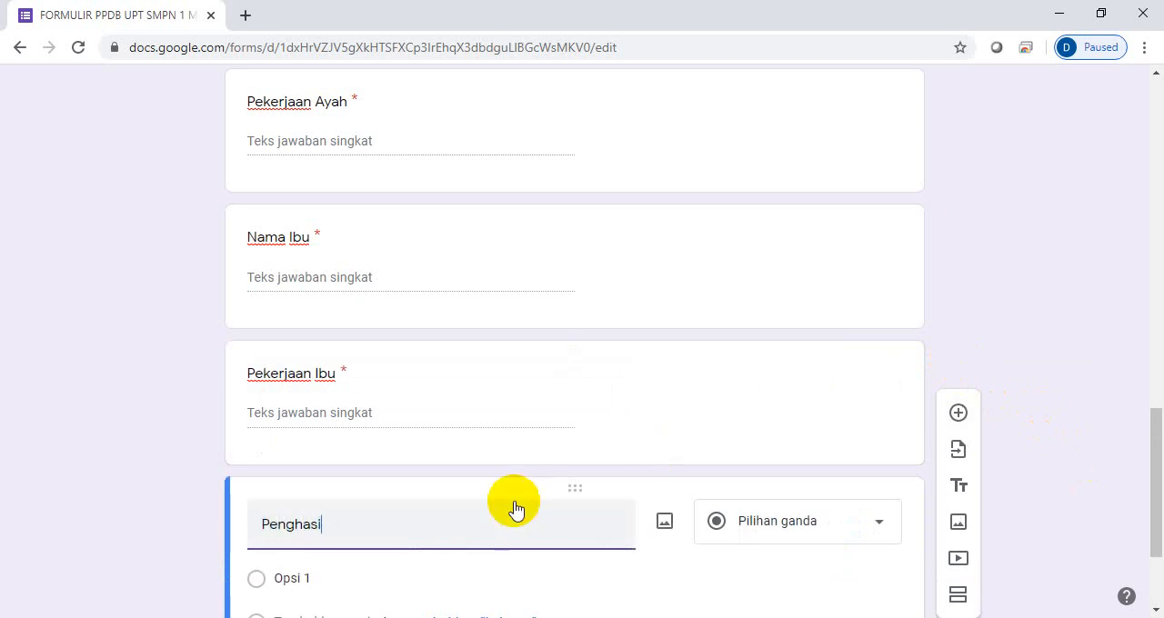
pyautogui.write('lan Orang T')
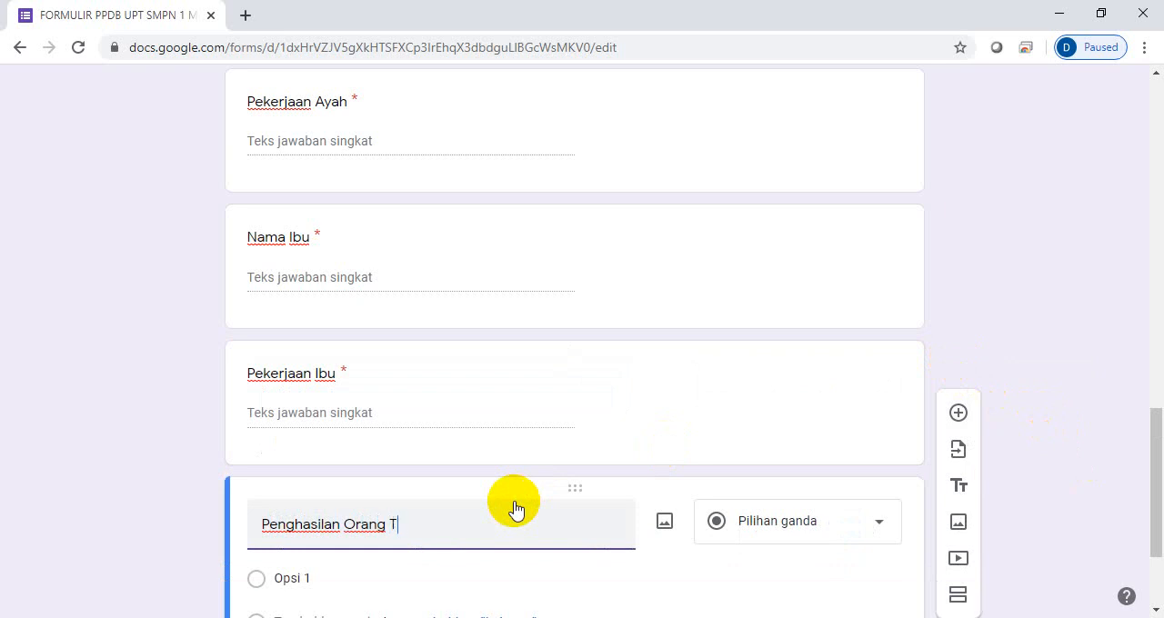
pyautogui.write('ua/Bulan')
pyautogui.moveTo(1157, 480); pyautogui.dragTo(1159, 514)
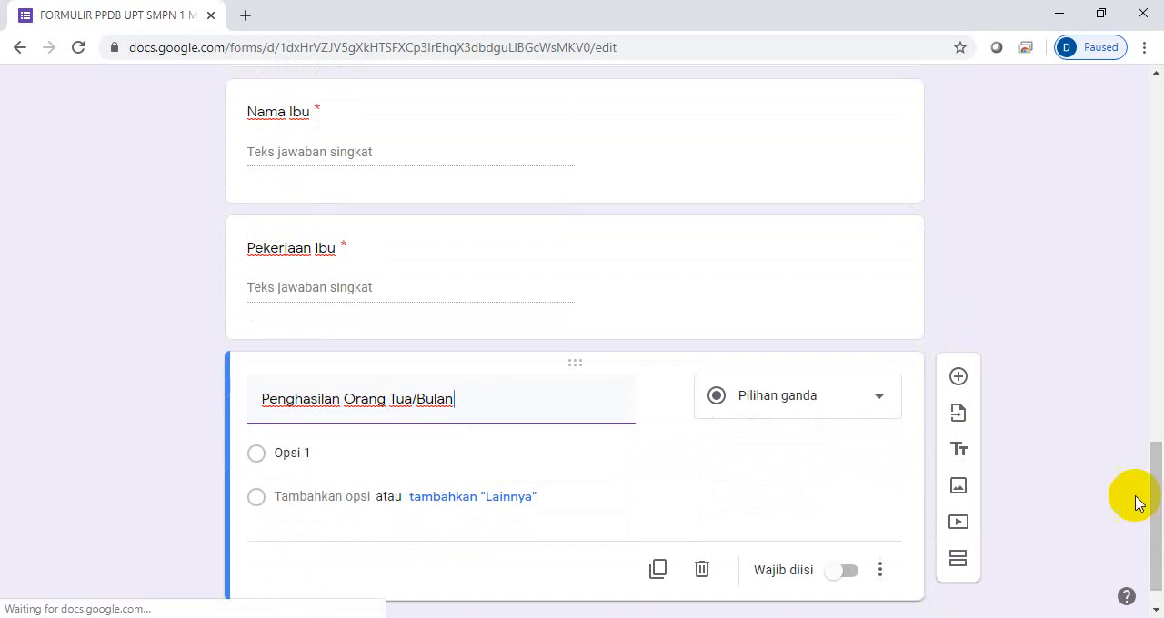
pyautogui.click(879, 403)
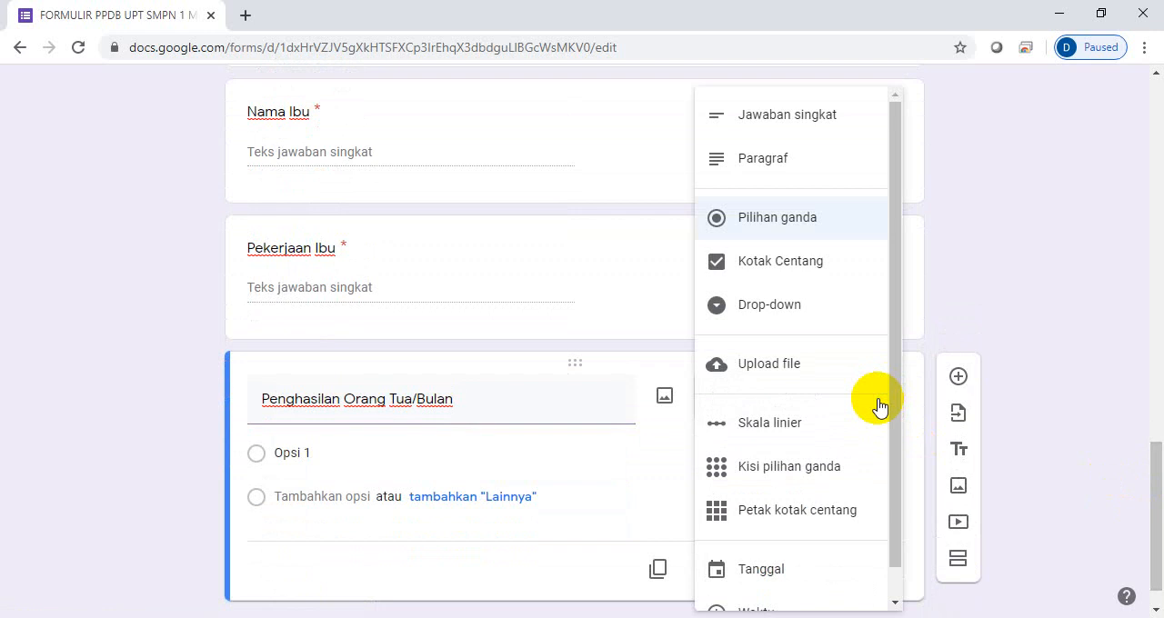
pyautogui.click(823, 227)
# - Set the first answer option of the parents' monthly income question to "< 1 Juta"
pyautogui.click(412, 454)
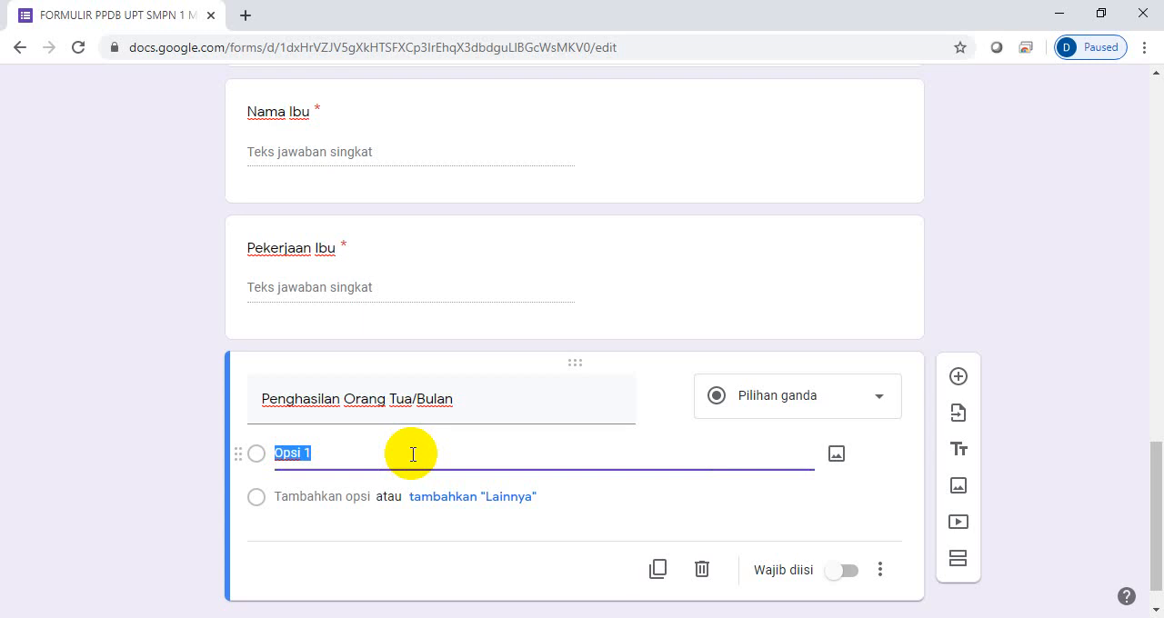
pyautogui.write('< 1 Juta')
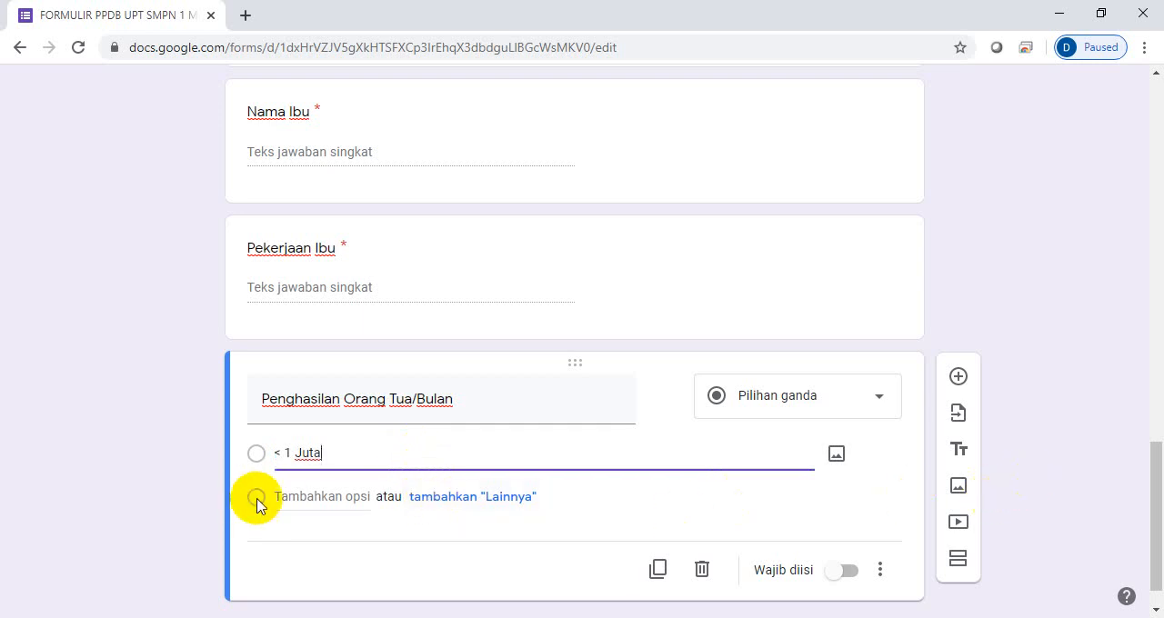
# - Add a second answer option "1 juta - 3 Juta" to the parents' monthly income question, keeping the first option
pyautogui.click(323, 496)
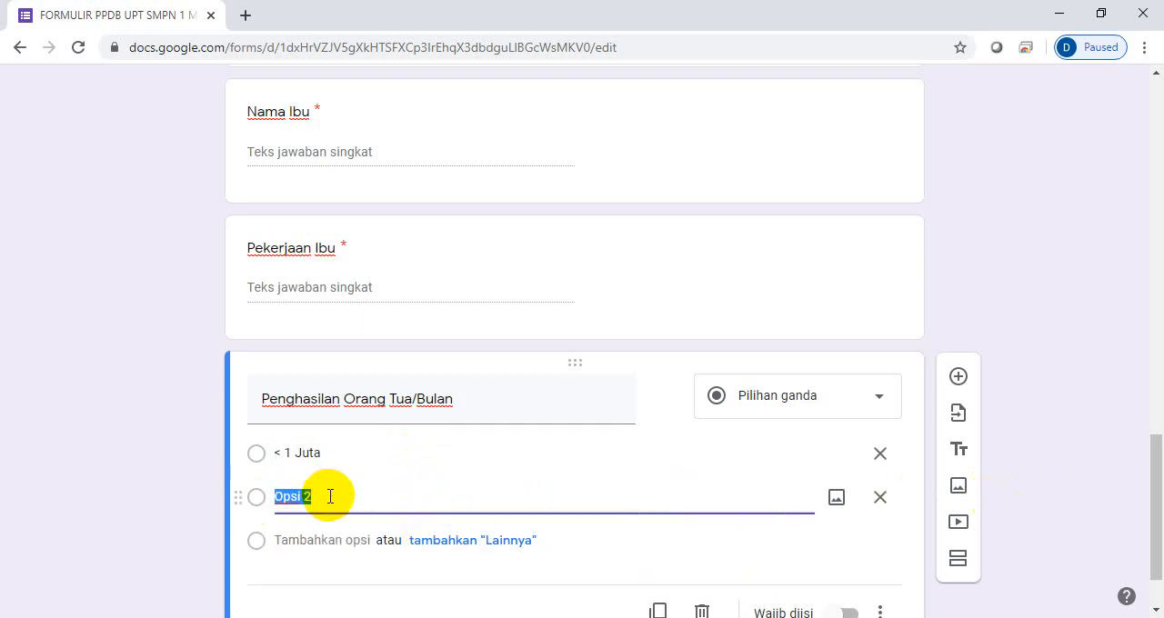
pyautogui.write('i Juta')
pyautogui.press('BackSpace')
pyautogui.press('BackSpace')
pyautogui.press('BackSpace')
pyautogui.press('BackSpace')
pyautogui.press('BackSpace')
pyautogui.press('BackSpace')
pyautogui.press('BackSpace')
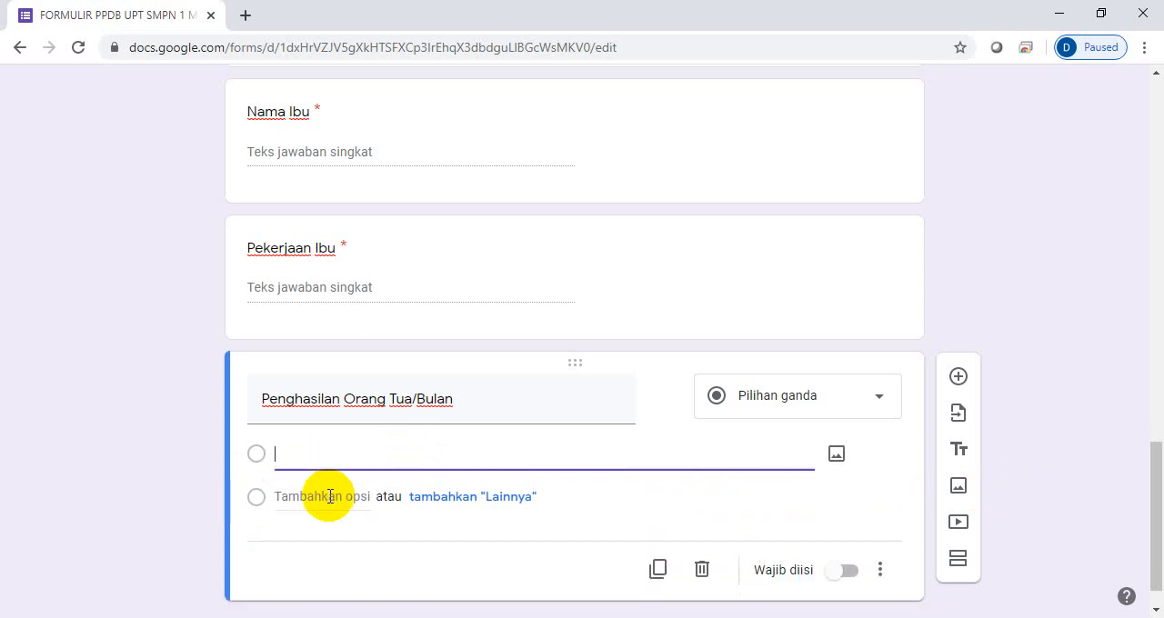
pyautogui.hotkey('ctrl', 'z')
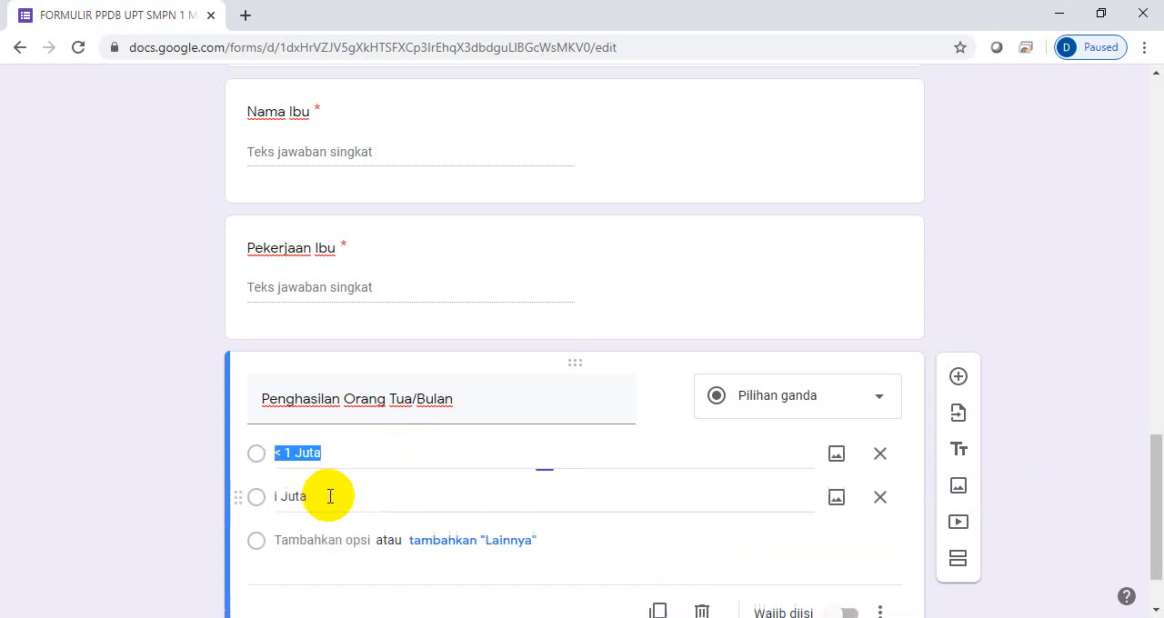
pyautogui.click(327, 498)
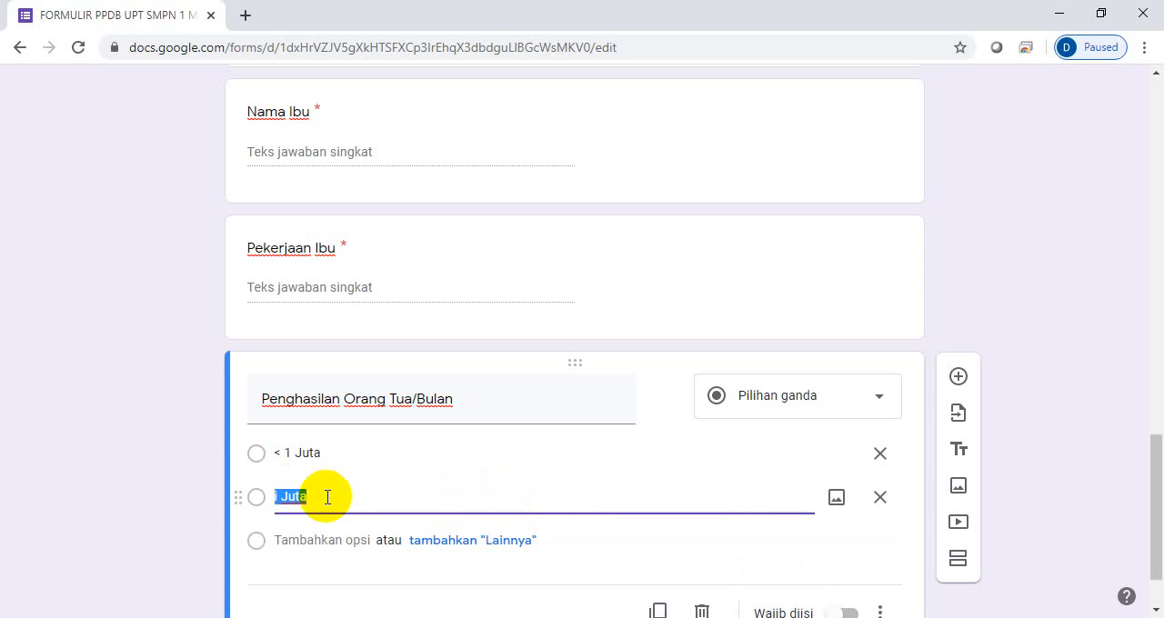
pyautogui.write('1 juta')
pyautogui.write('- 3 Juta')
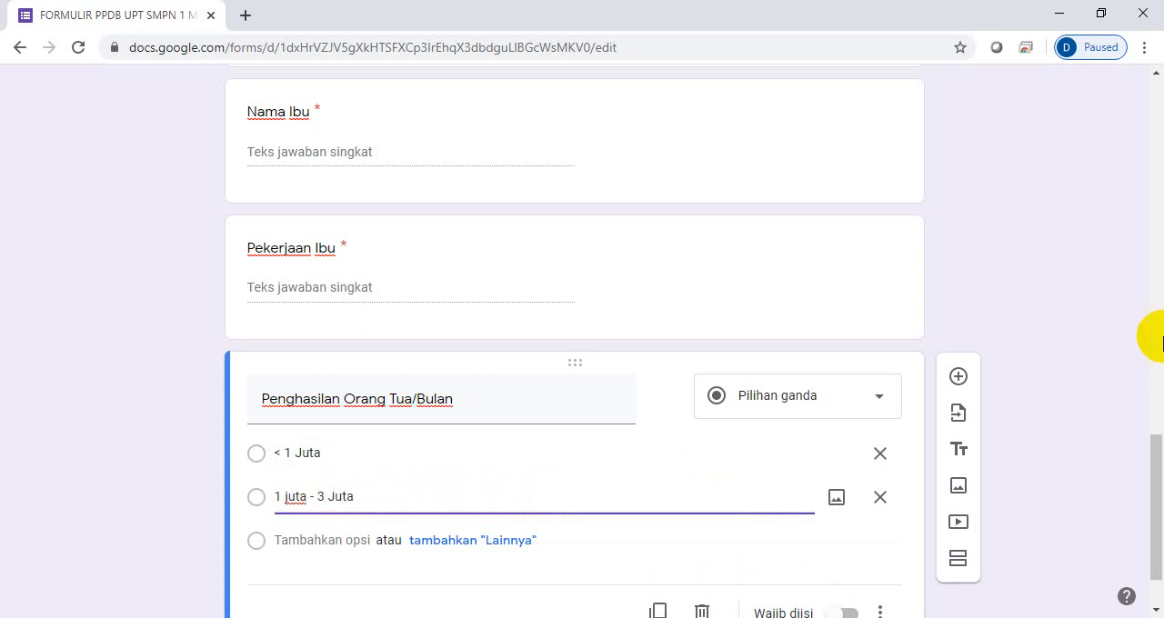
# - Add the answer options "3 Juta - 5 Juta" and "> 5 Juta" to the parents' monthly income question
pyautogui.scroll(-1, 1160, 450)
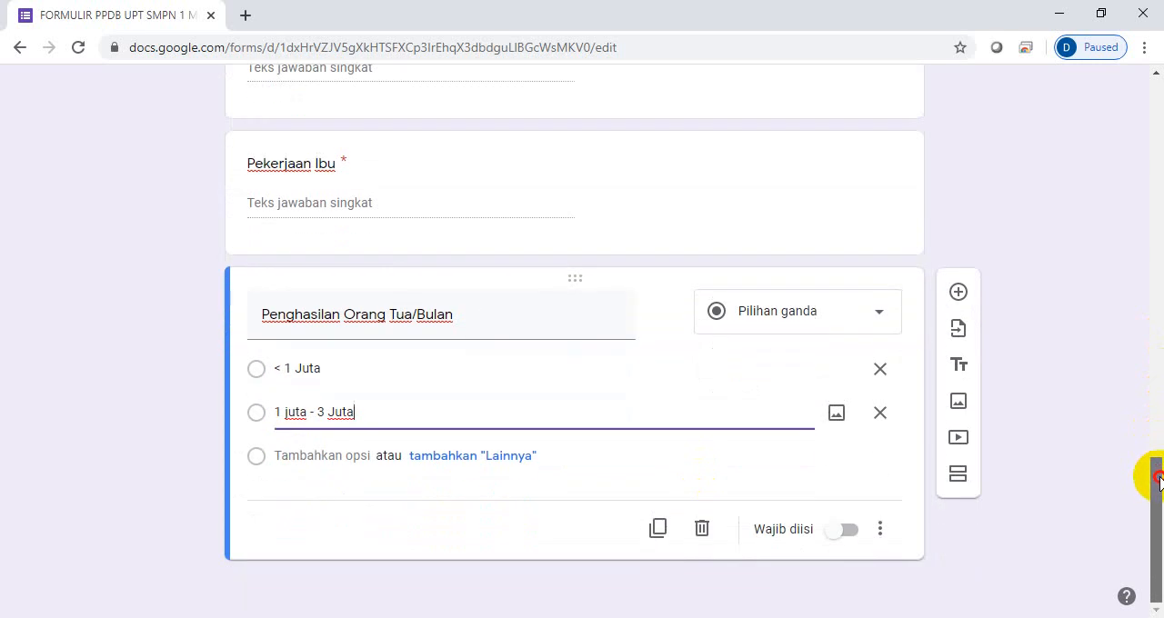
pyautogui.click(335, 456)
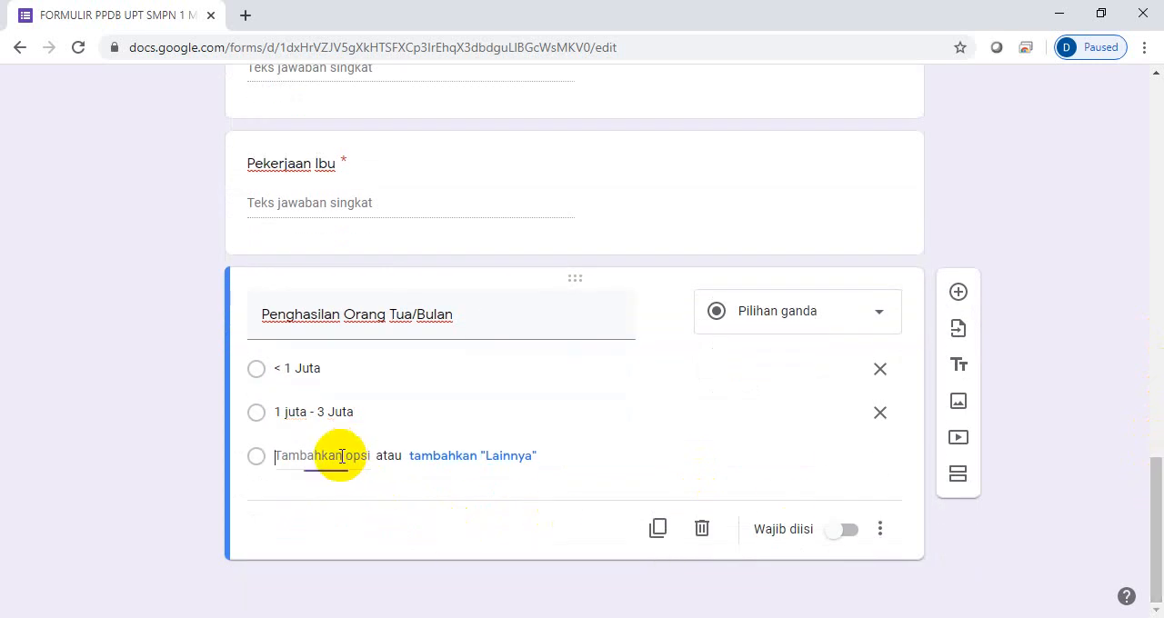
pyautogui.write('3')
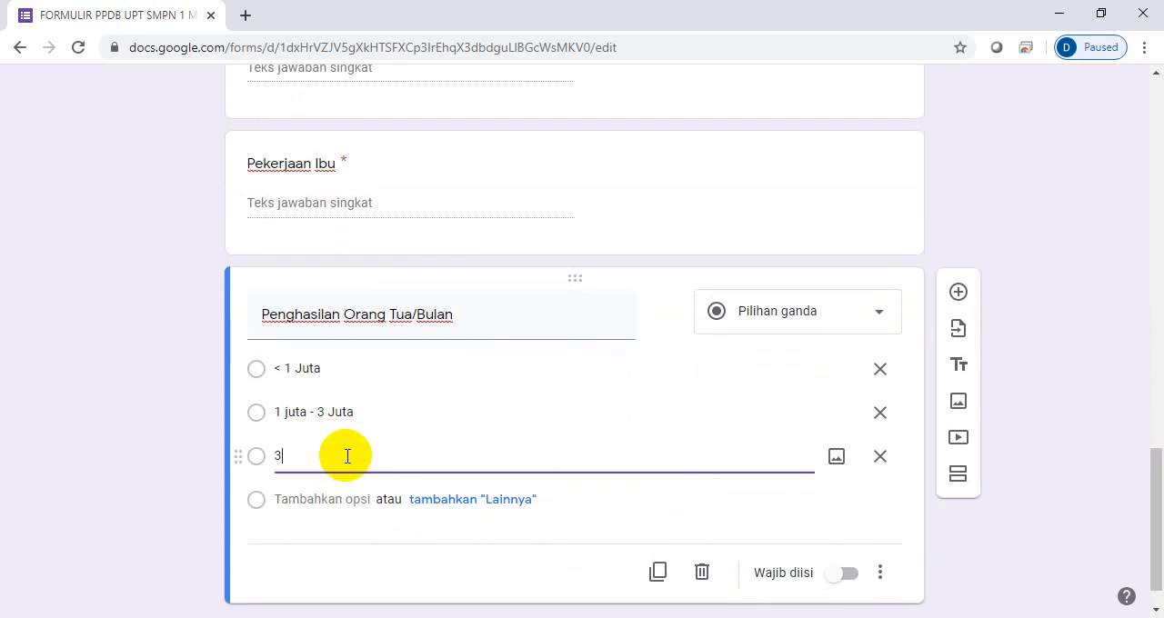
pyautogui.write(' Juta - 5 Juta')
pyautogui.click(338, 500)
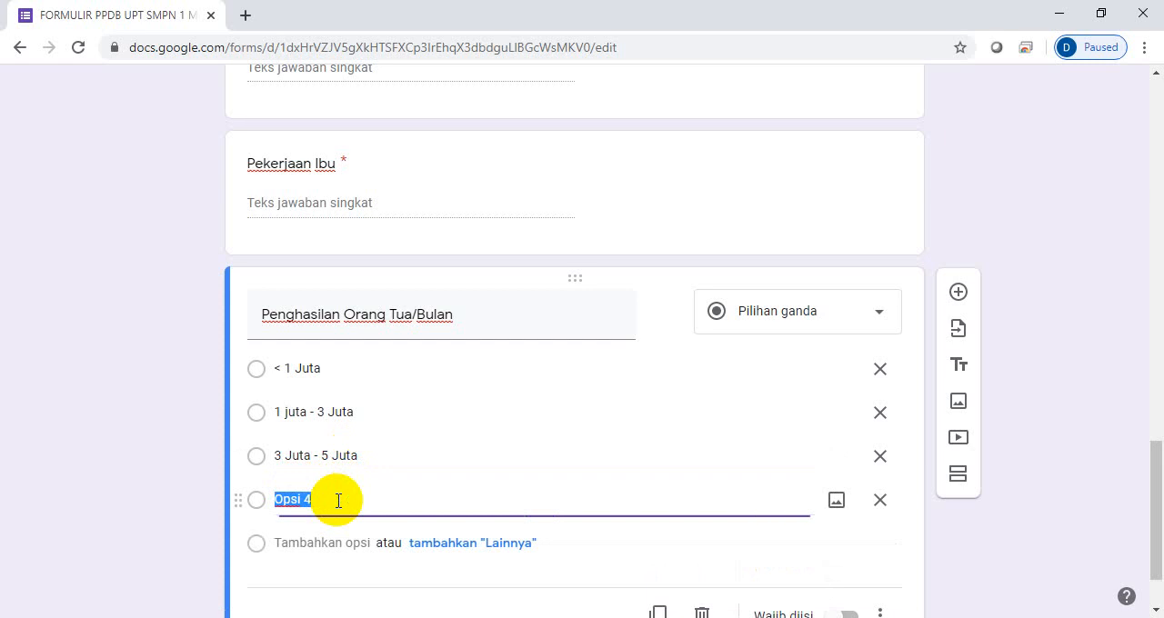
pyautogui.write('>')
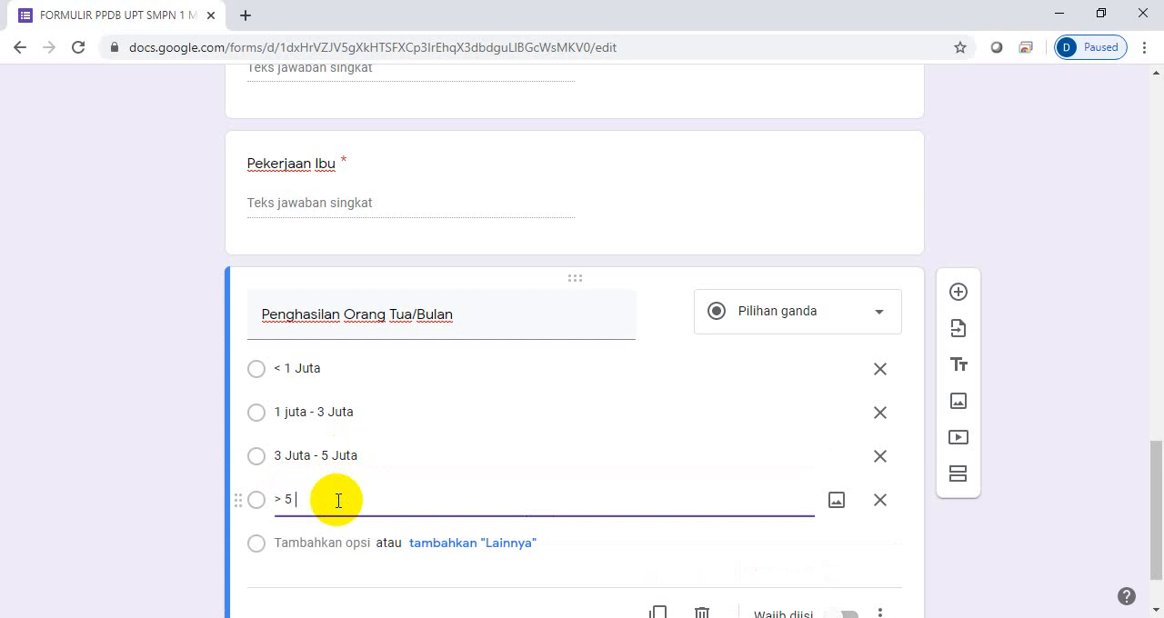
pyautogui.write(' 5 Juta')
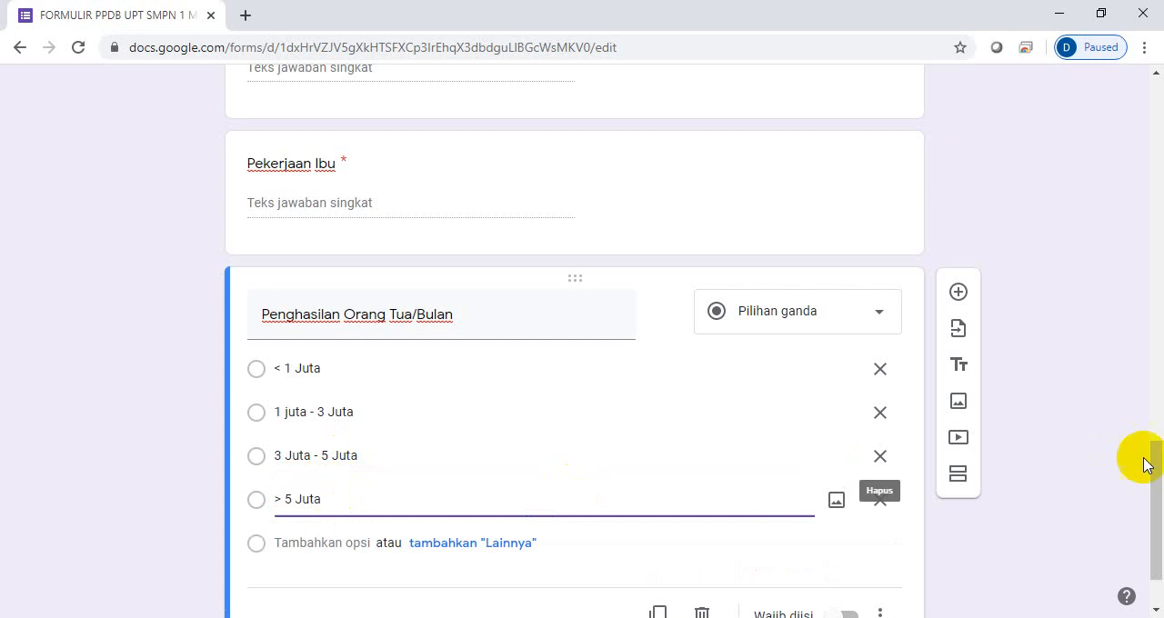
# - Change the answer type of the parents' monthly income question to Kotak Centang and make it mandatory
pyautogui.moveTo(1156, 463); pyautogui.dragTo(1161, 506)
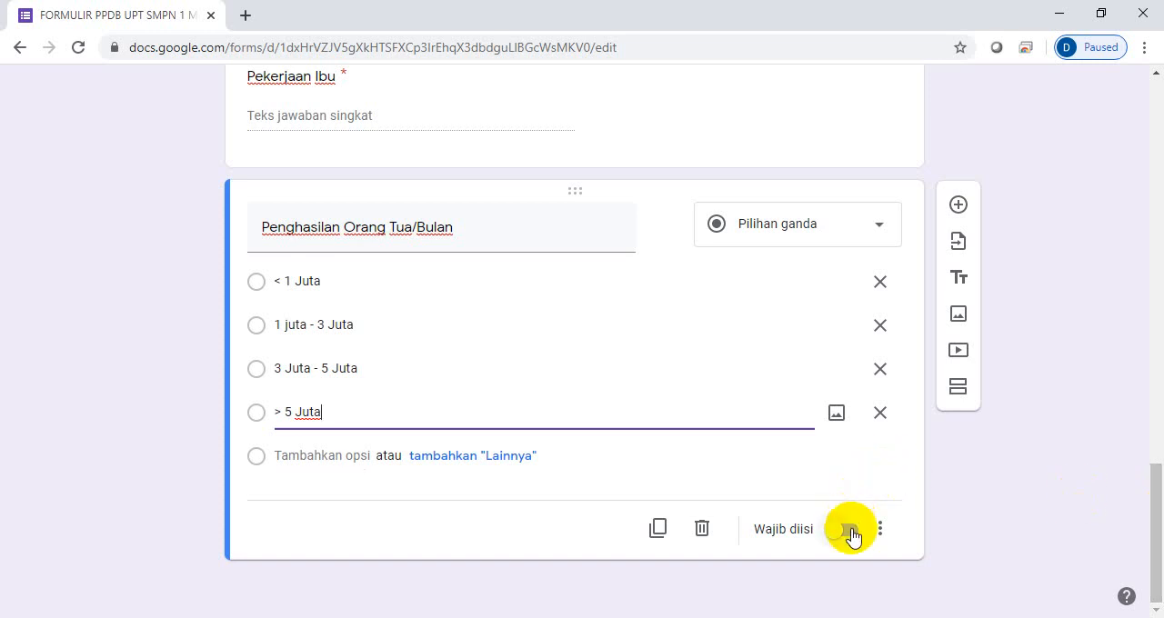
pyautogui.click(874, 231)
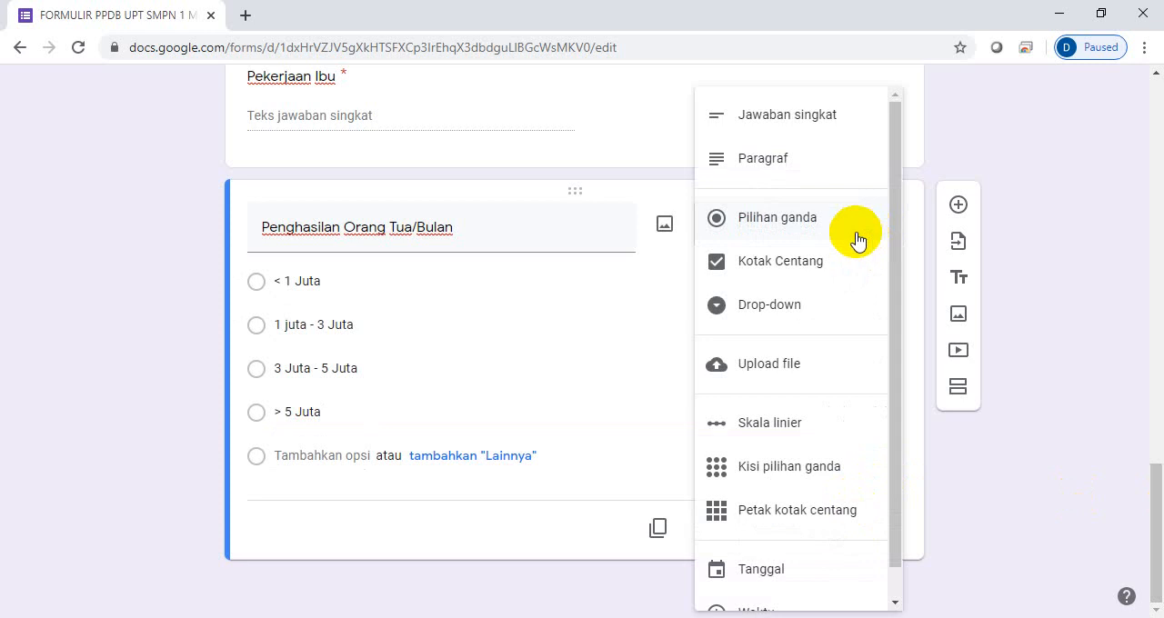
pyautogui.click(773, 272)
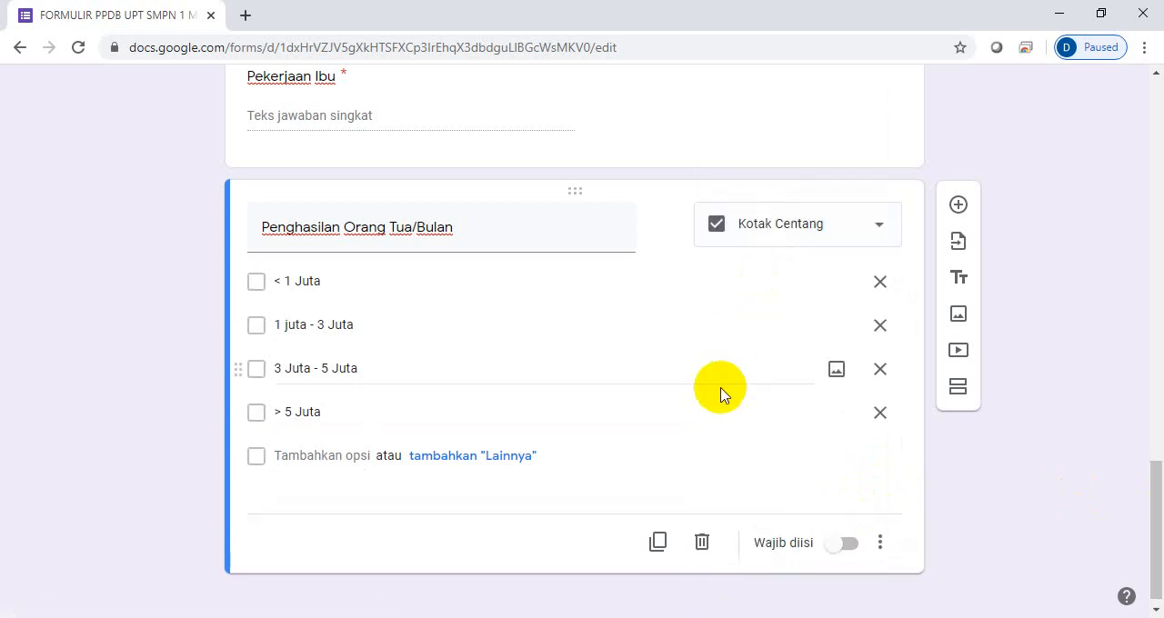
pyautogui.click(851, 550)
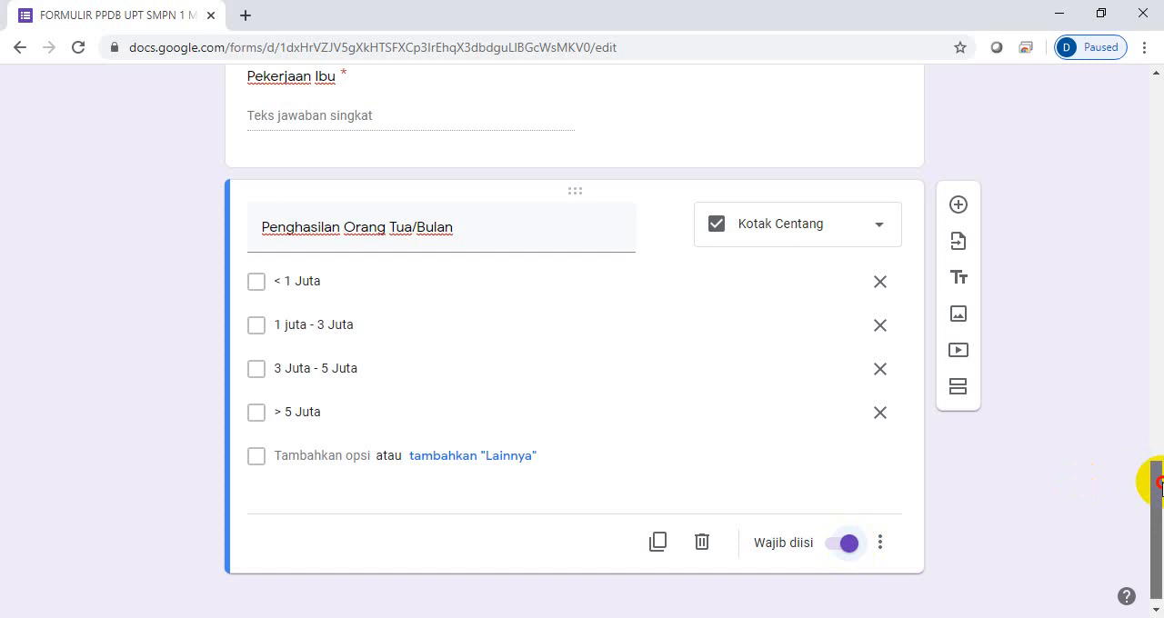
# - Add a mandatory short-answer question "No HP / WA" after the income question, without the number response validation
pyautogui.click(958, 206)
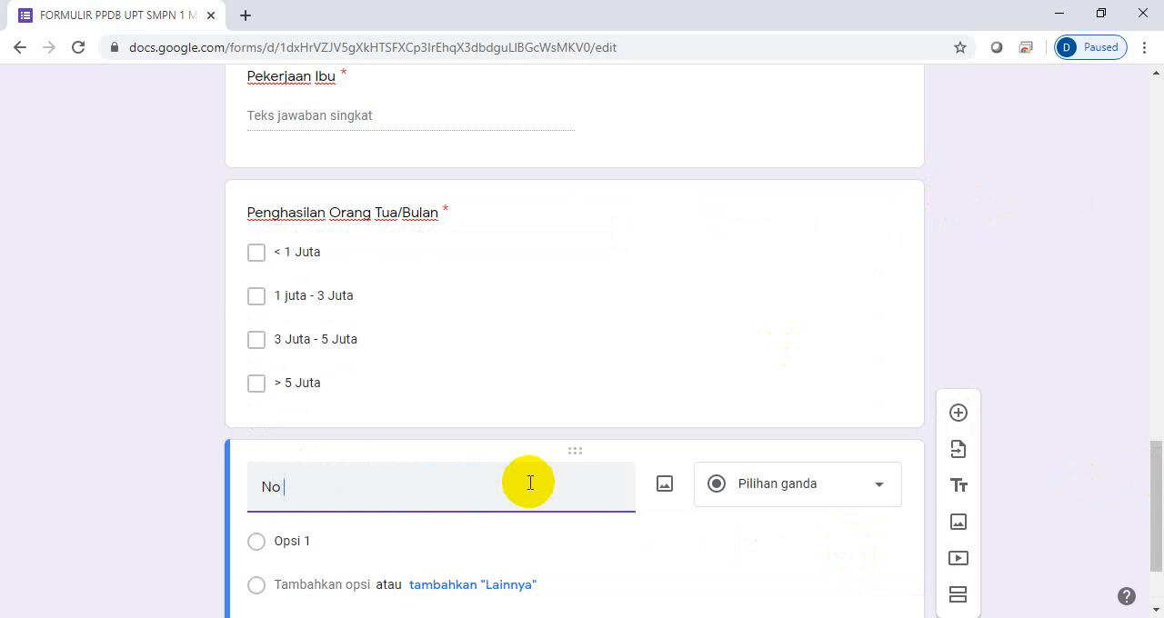
pyautogui.write('No Hp')
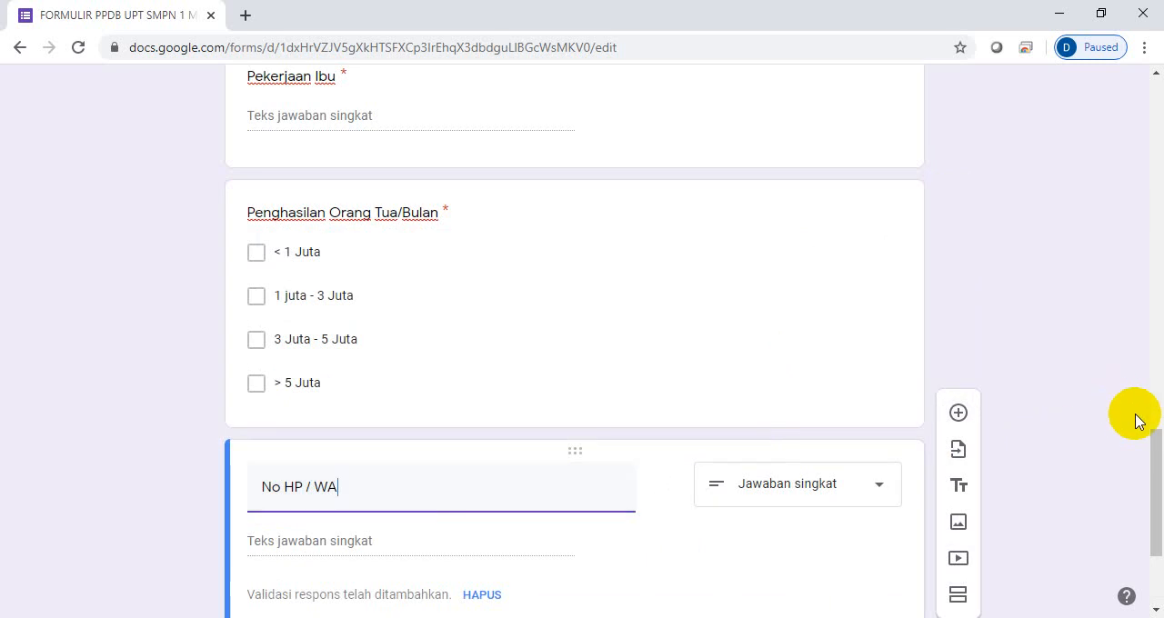
pyautogui.moveTo(1154, 465); pyautogui.dragTo(1153, 499)
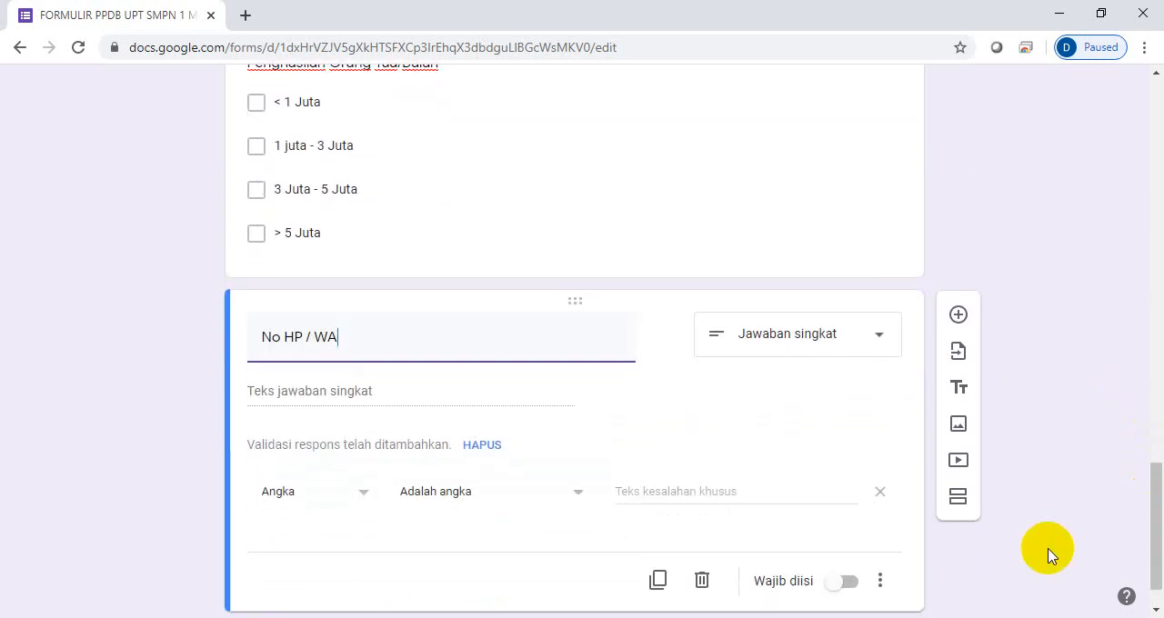
pyautogui.click(879, 492)
pyautogui.click(851, 532)
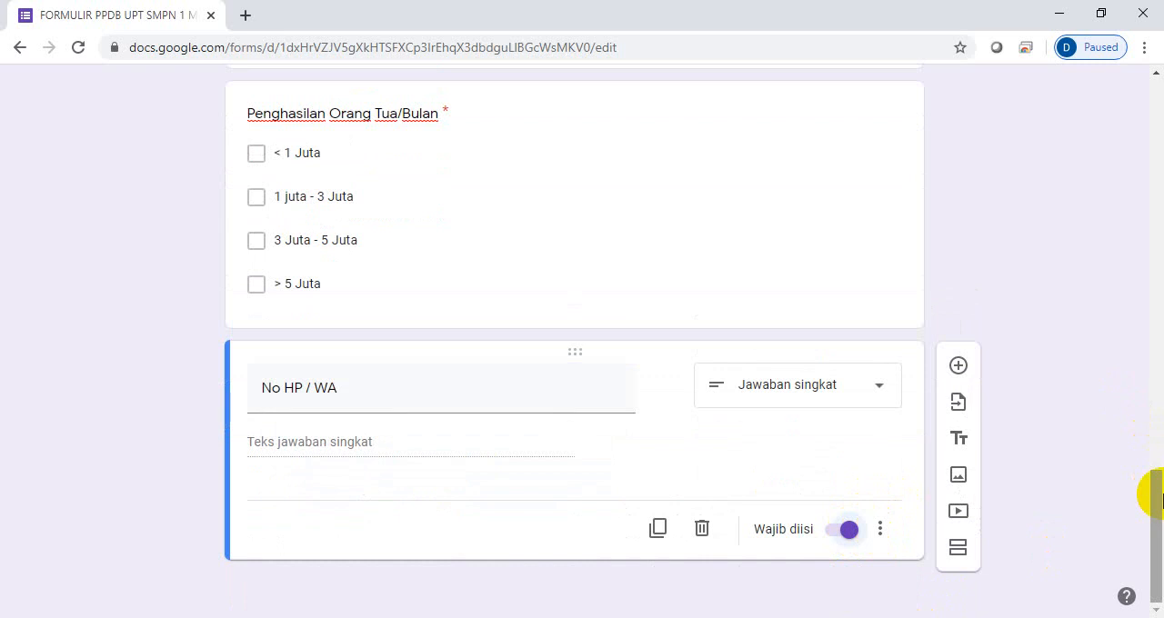
# - Preview the form as respondents see it, look through its questions, and return to editing
pyautogui.click(1156, 498)
pyautogui.moveTo(1156, 498); pyautogui.dragTo(1150, 75)
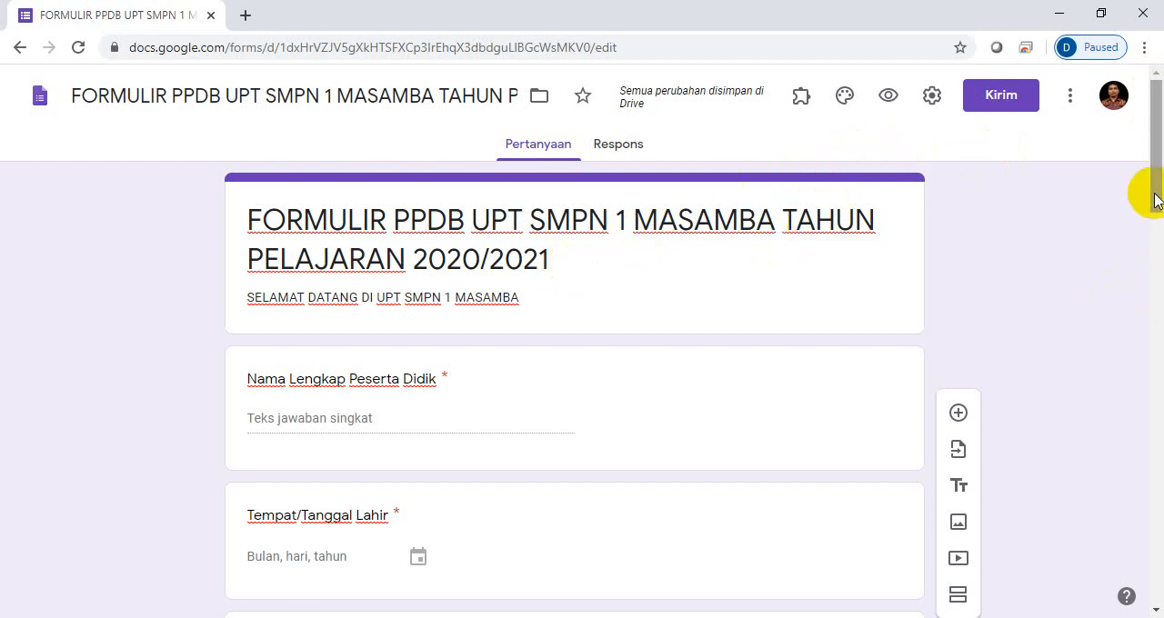
pyautogui.moveTo(1151, 195); pyautogui.dragTo(1147, 169)
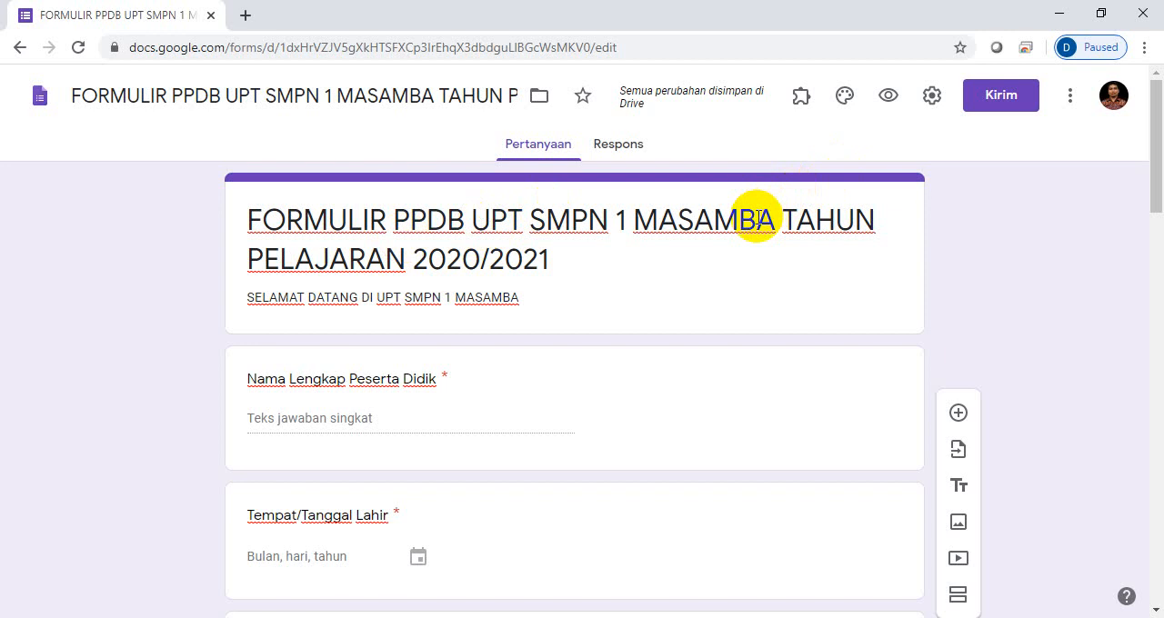
pyautogui.click(888, 97)
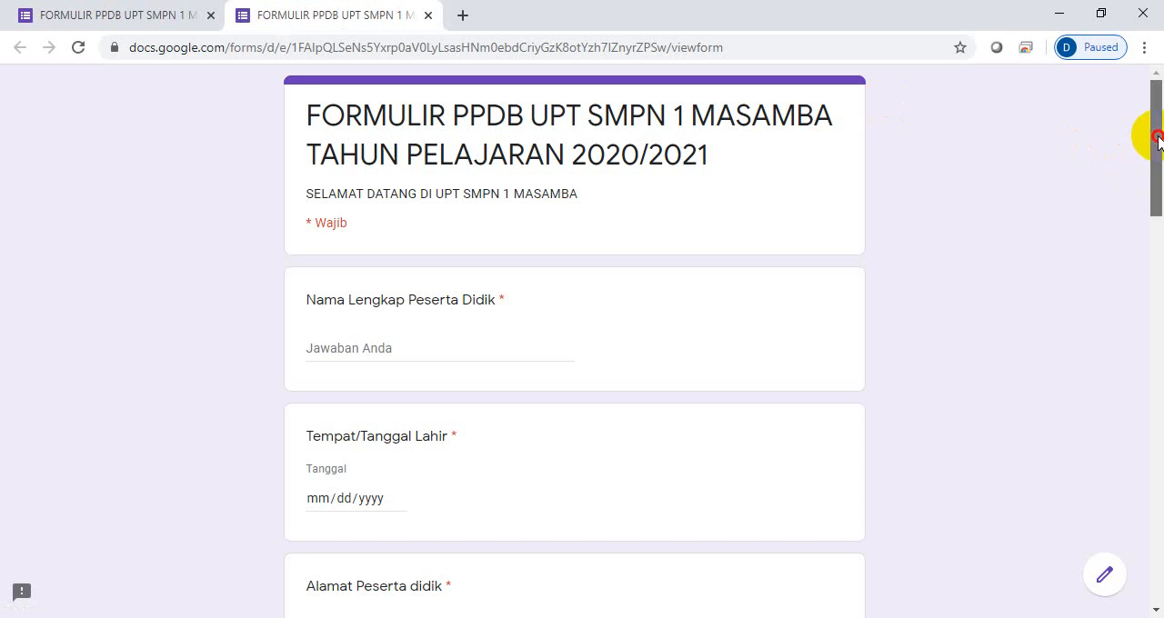
pyautogui.moveTo(1158, 139); pyautogui.dragTo(1151, 91)
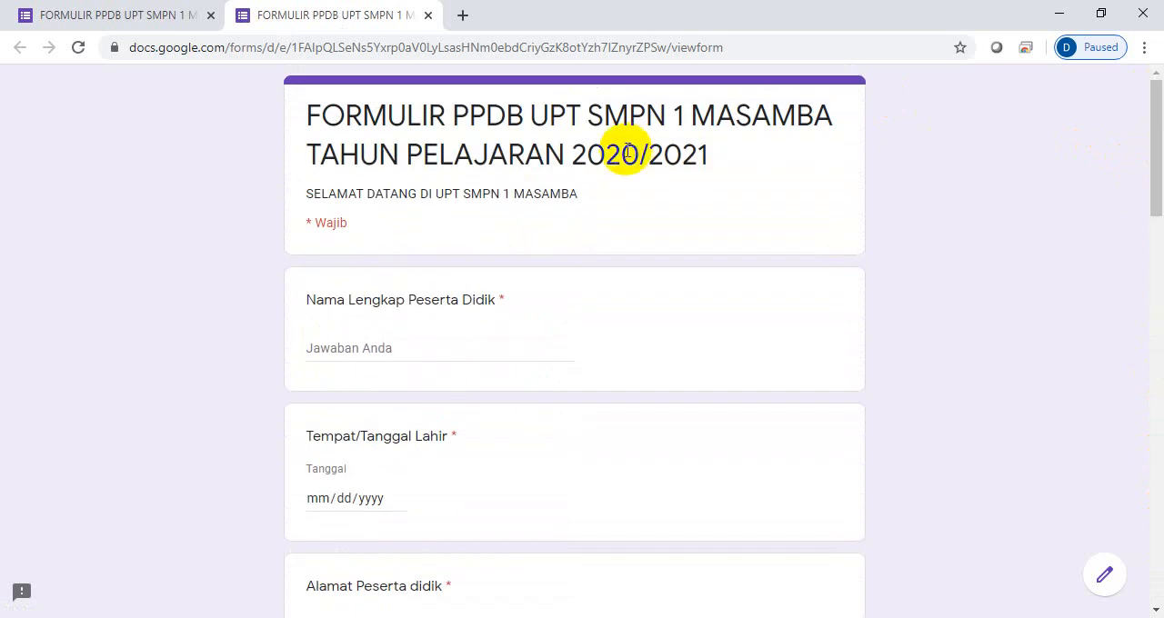
pyautogui.click(1101, 575)
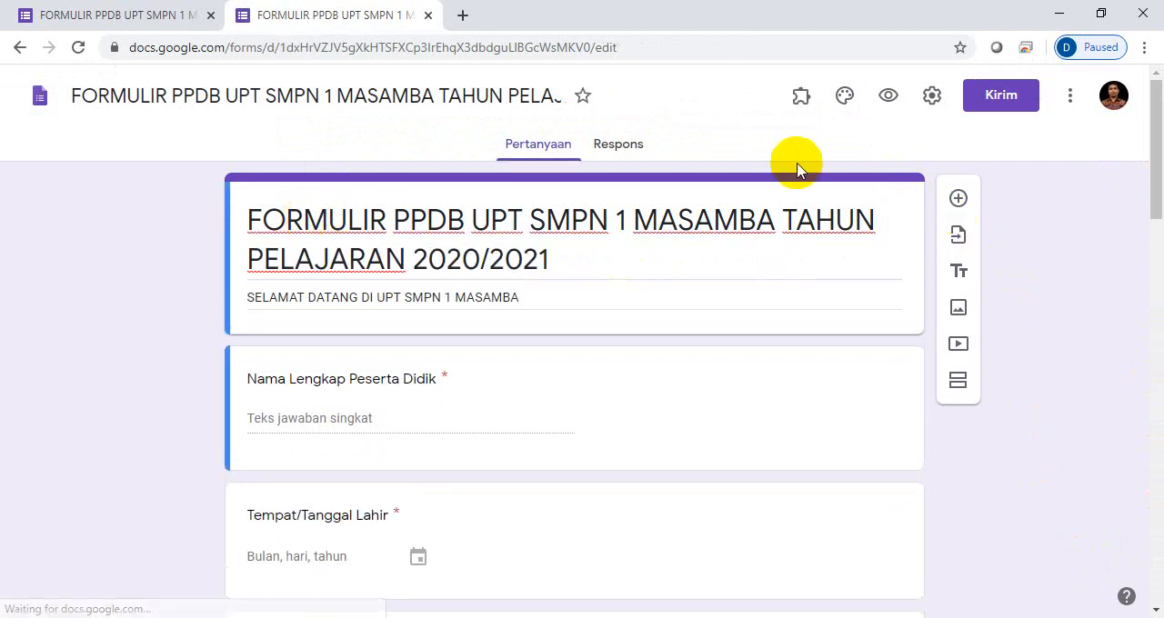
# - Try the red and purple theme colours on the form, and set the theme colour to Oranye Merah #ff5722
pyautogui.click(844, 99)
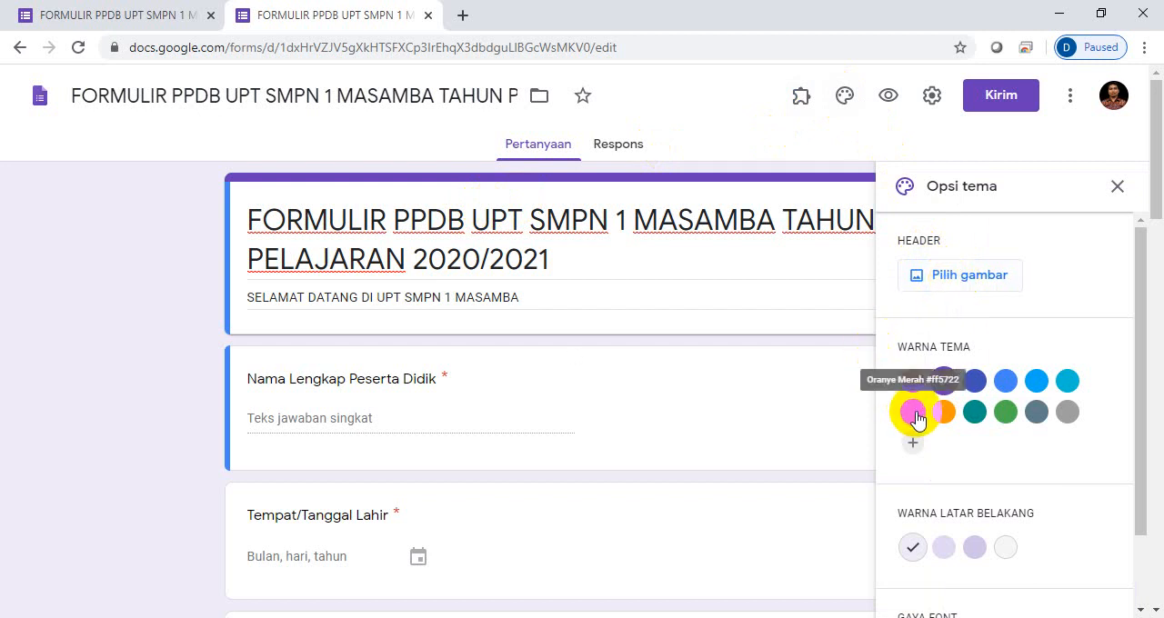
pyautogui.click(913, 382)
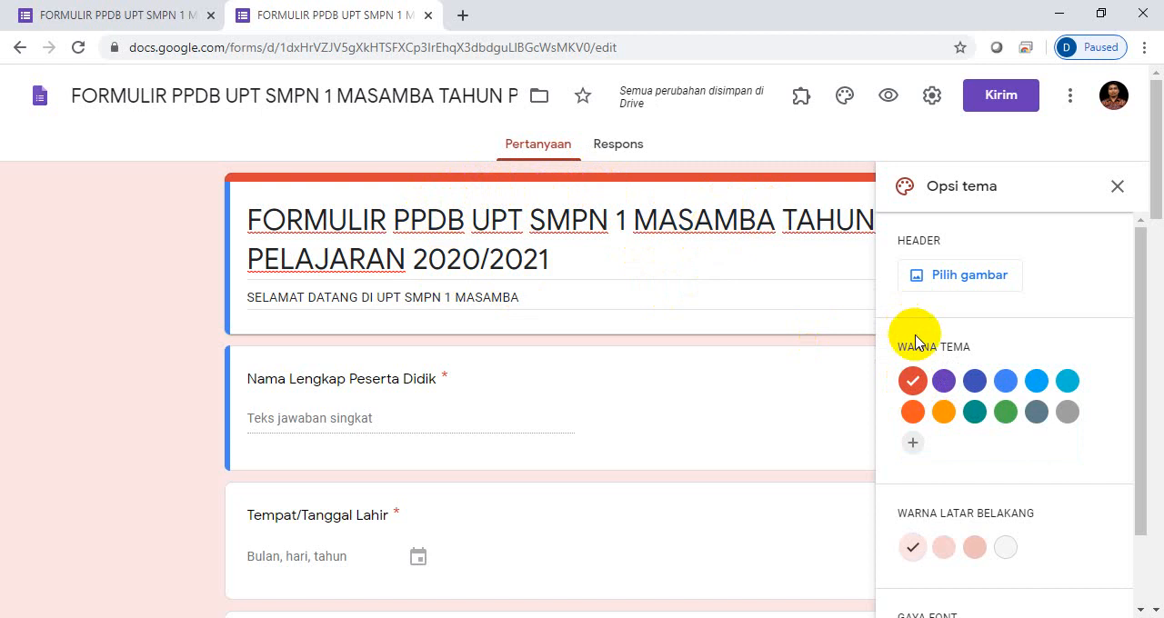
pyautogui.click(943, 382)
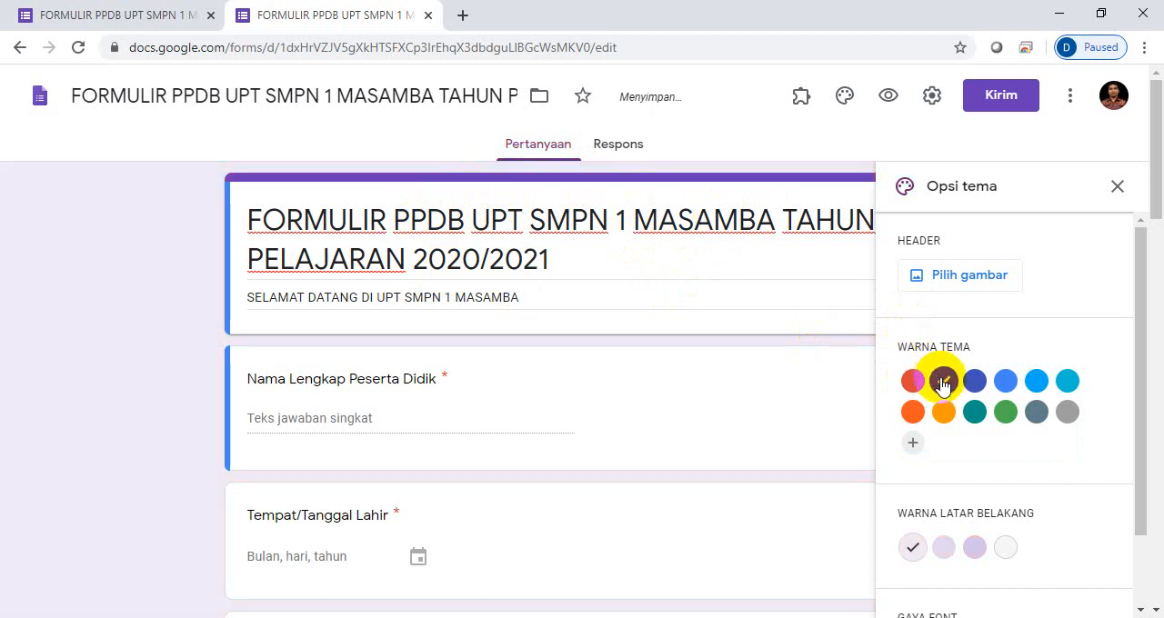
pyautogui.click(913, 411)
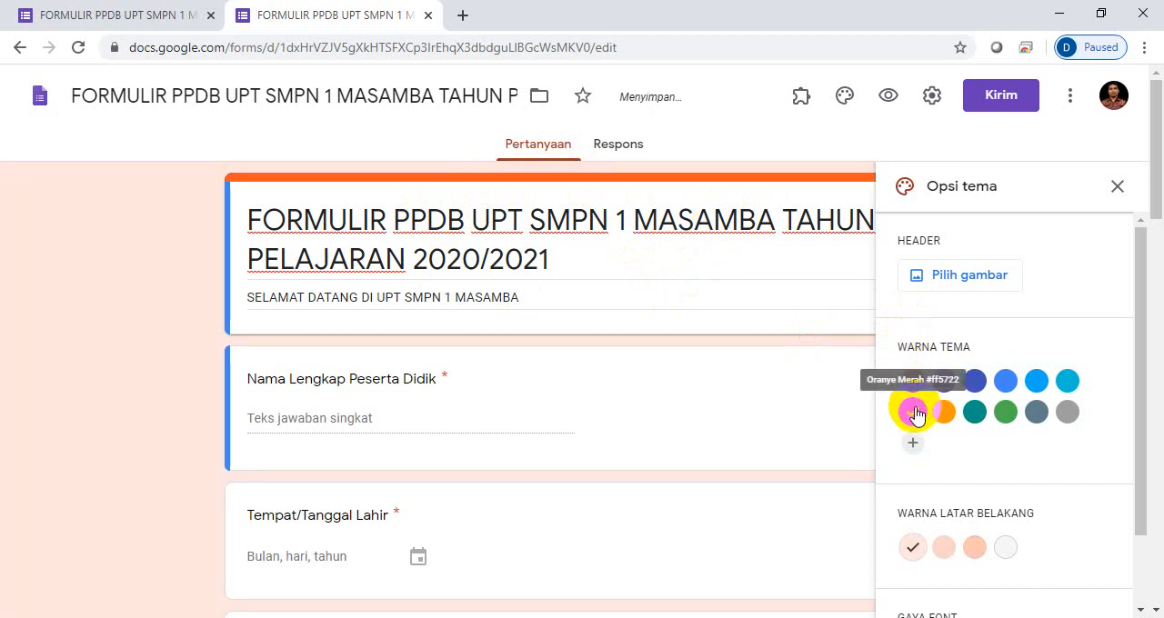
# - Set the theme colour to purple, try the darkest purple background shade, and choose the medium purple background shade
pyautogui.click(944, 386)
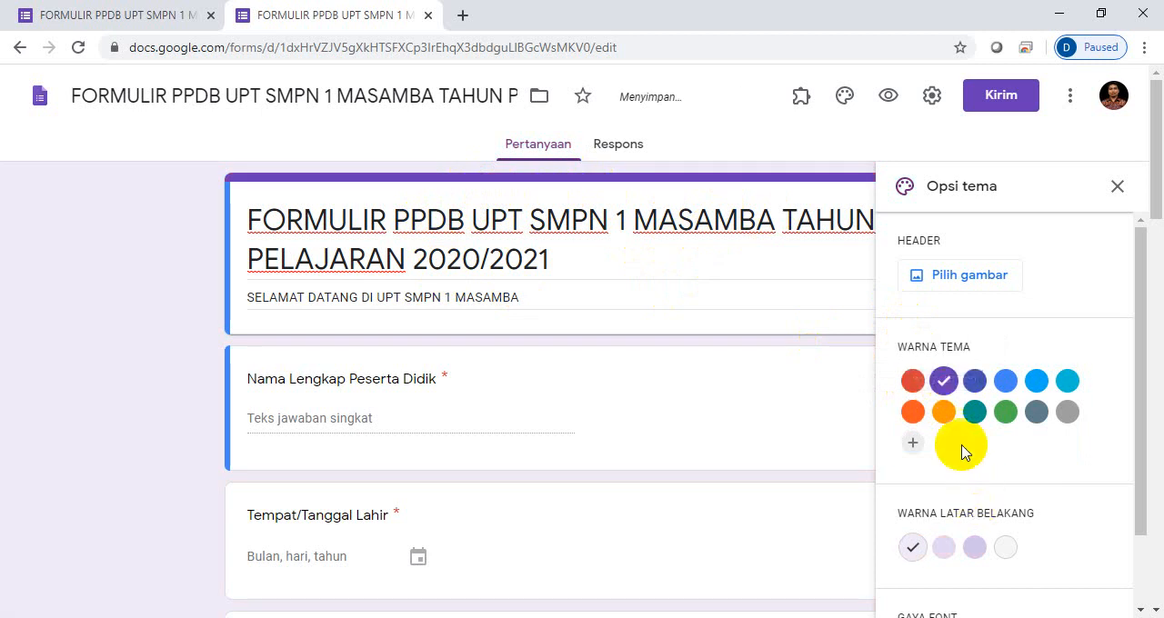
pyautogui.click(973, 550)
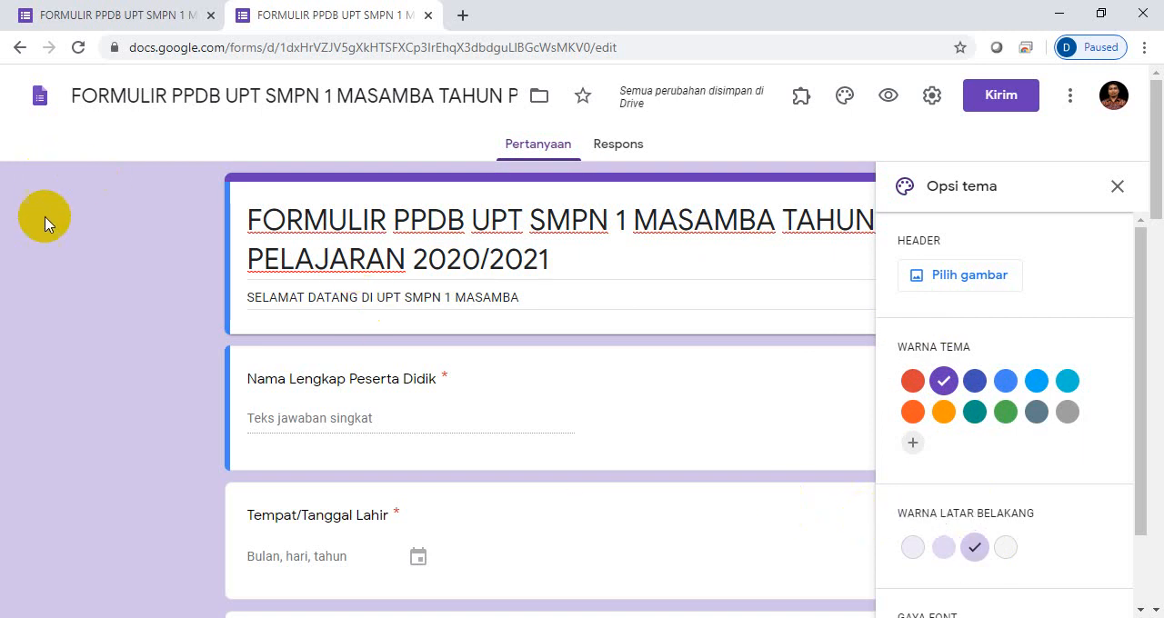
pyautogui.click(948, 550)
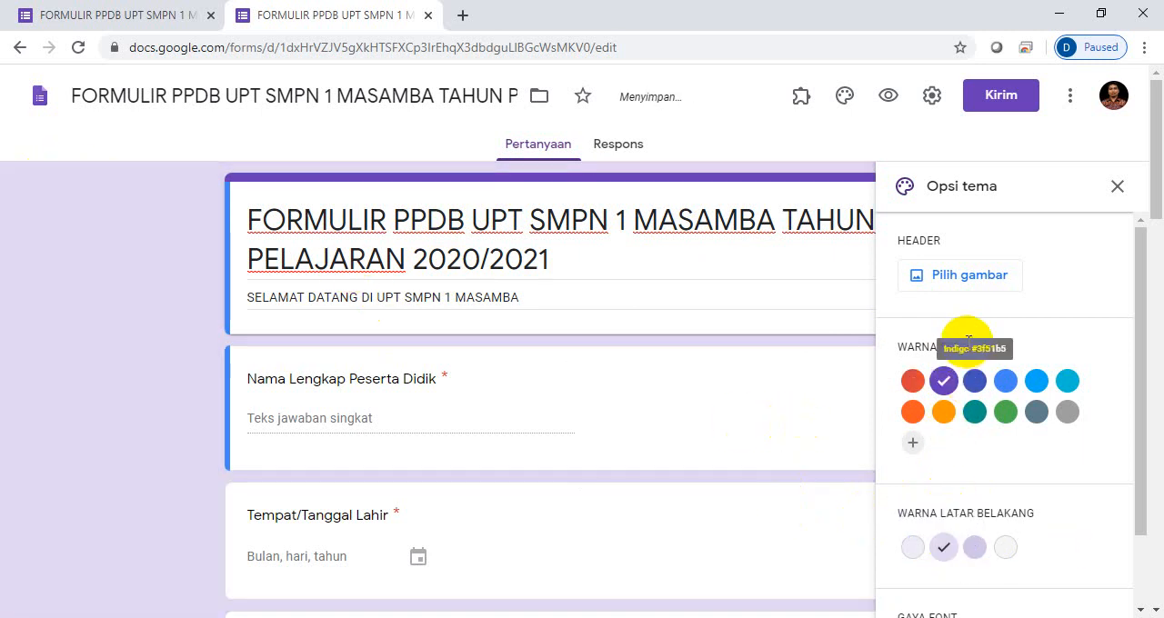
# - Set the form's font style to Lucu in the theme options
pyautogui.moveTo(1140, 372); pyautogui.dragTo(1148, 440)
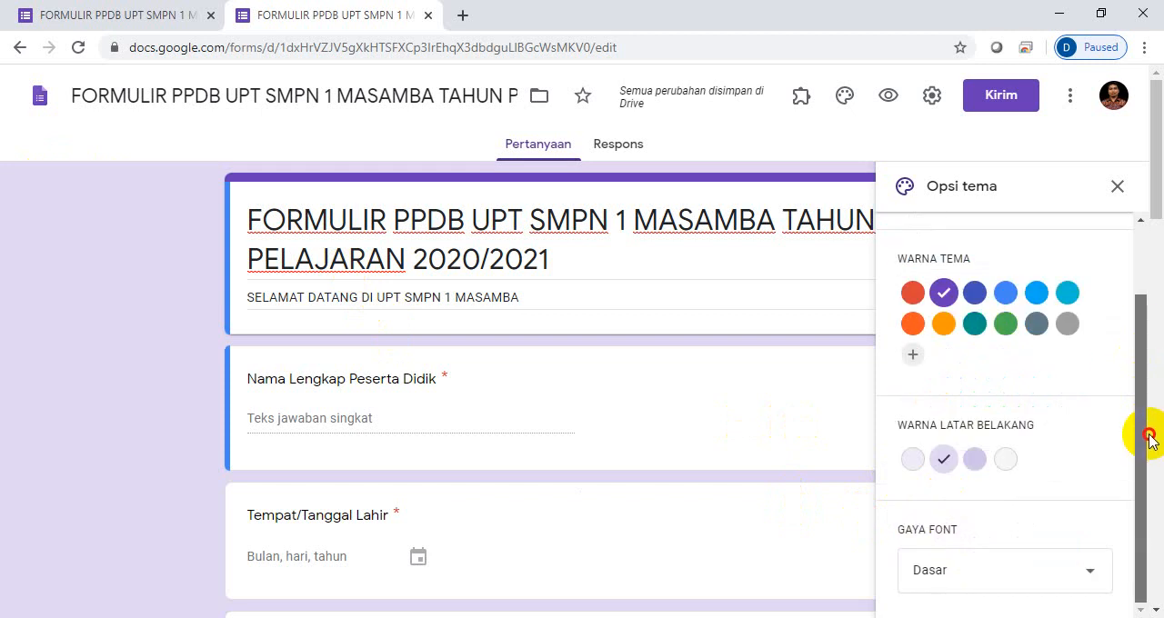
pyautogui.click(1090, 578)
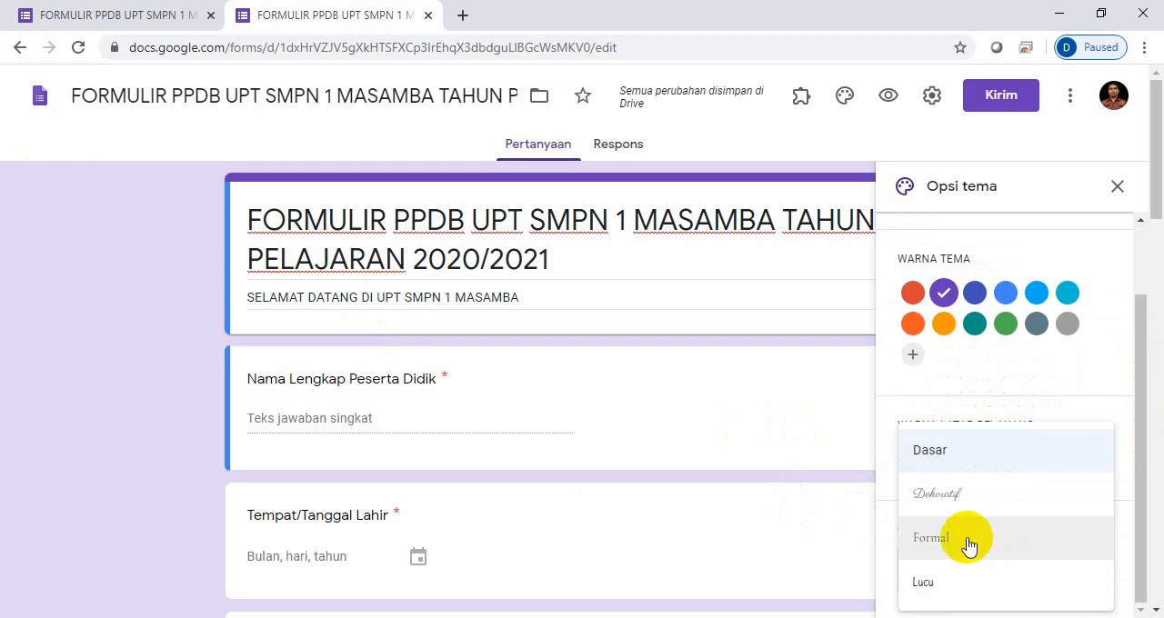
pyautogui.click(944, 582)
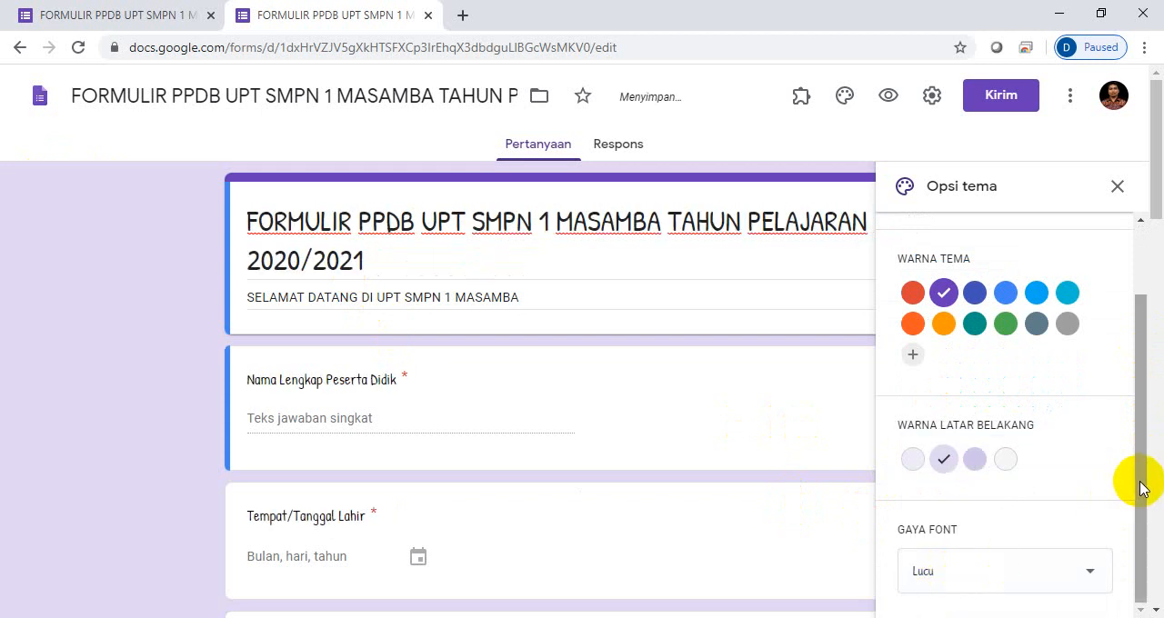
# - Insert the laboratory glassware illustration from the Kantor dan Sekolah themes as the header image, and remove it again
pyautogui.moveTo(1142, 488); pyautogui.dragTo(1137, 408)
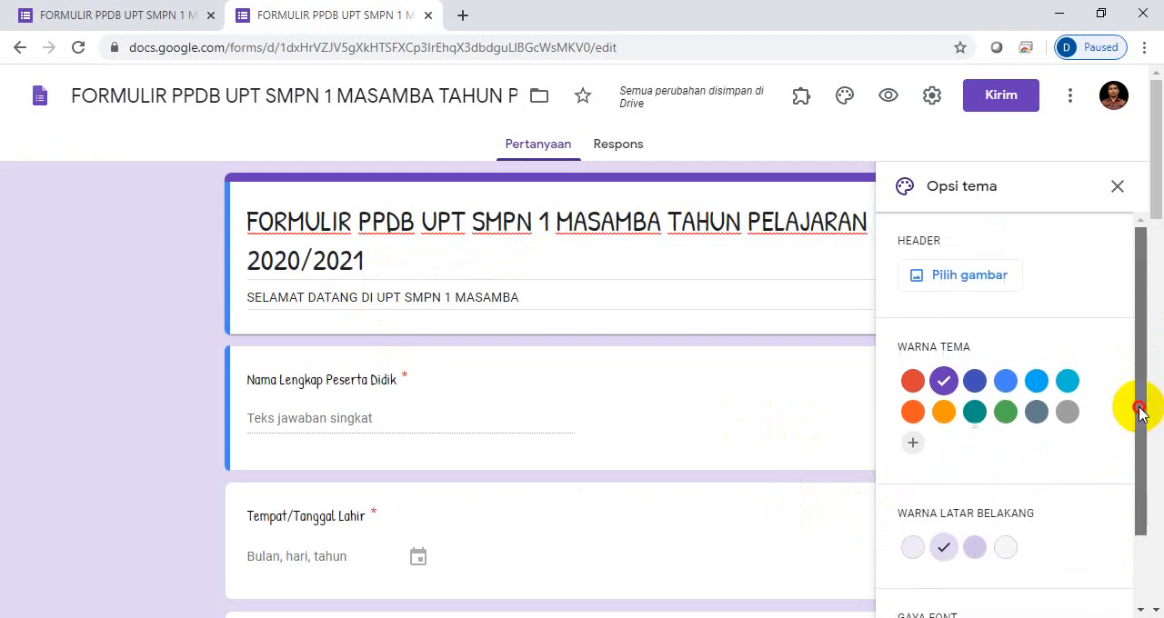
pyautogui.click(950, 285)
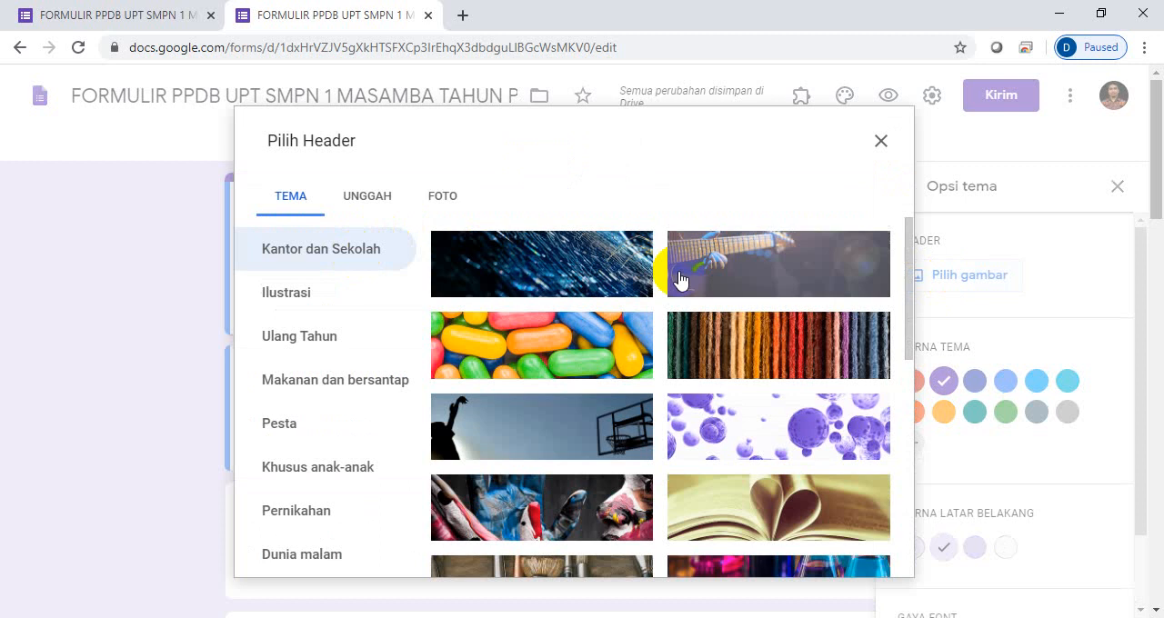
pyautogui.moveTo(912, 273); pyautogui.dragTo(906, 600)
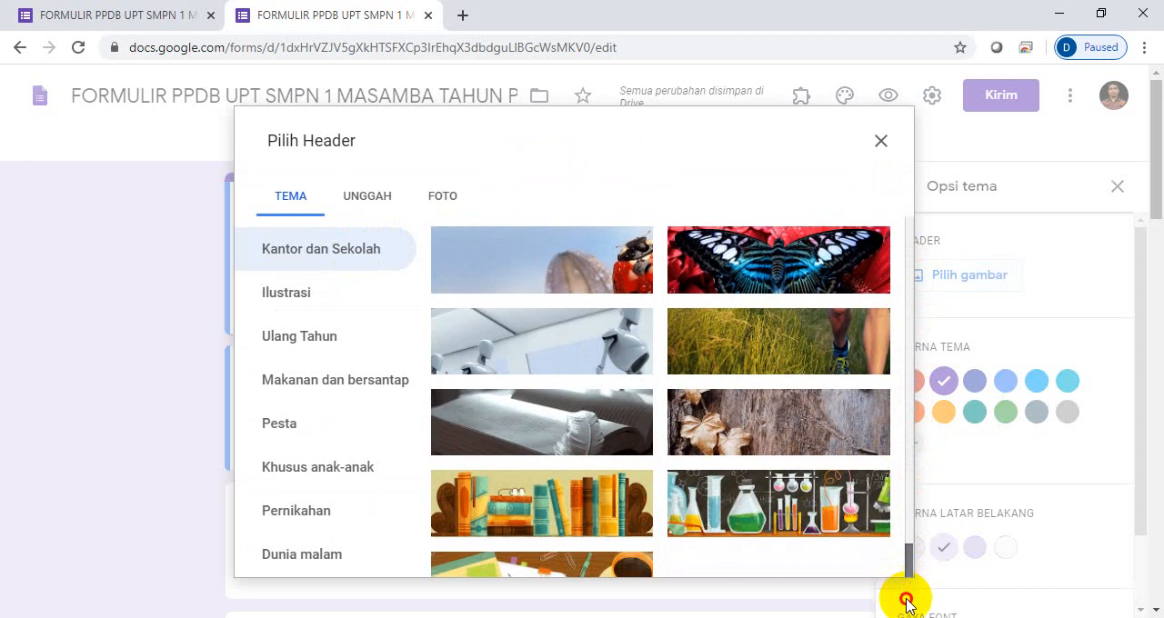
pyautogui.click(793, 509)
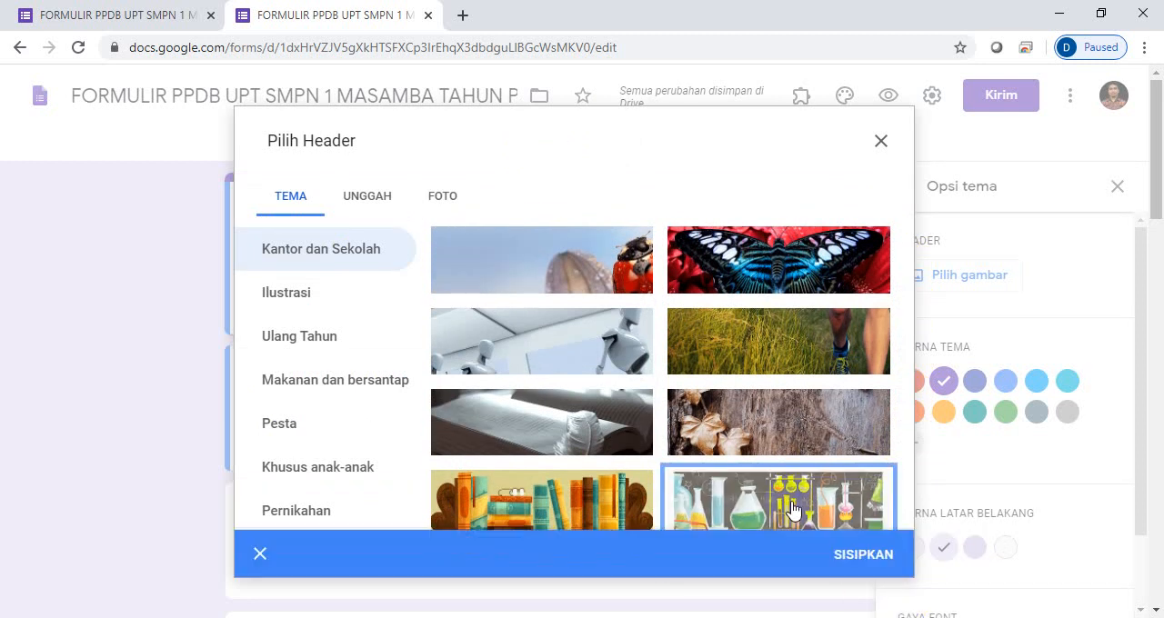
pyautogui.click(854, 553)
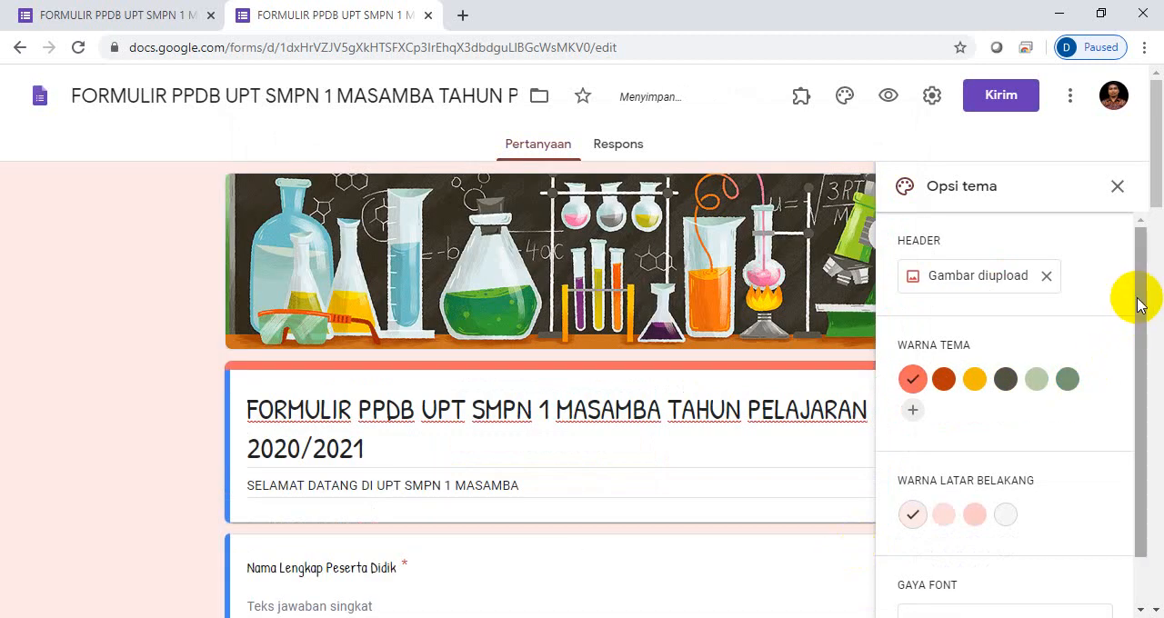
pyautogui.moveTo(1143, 301)
pyautogui.mouseDown()
pyautogui.moveTo(1135, 415)
pyautogui.moveTo(1135, 290)
pyautogui.mouseUp()
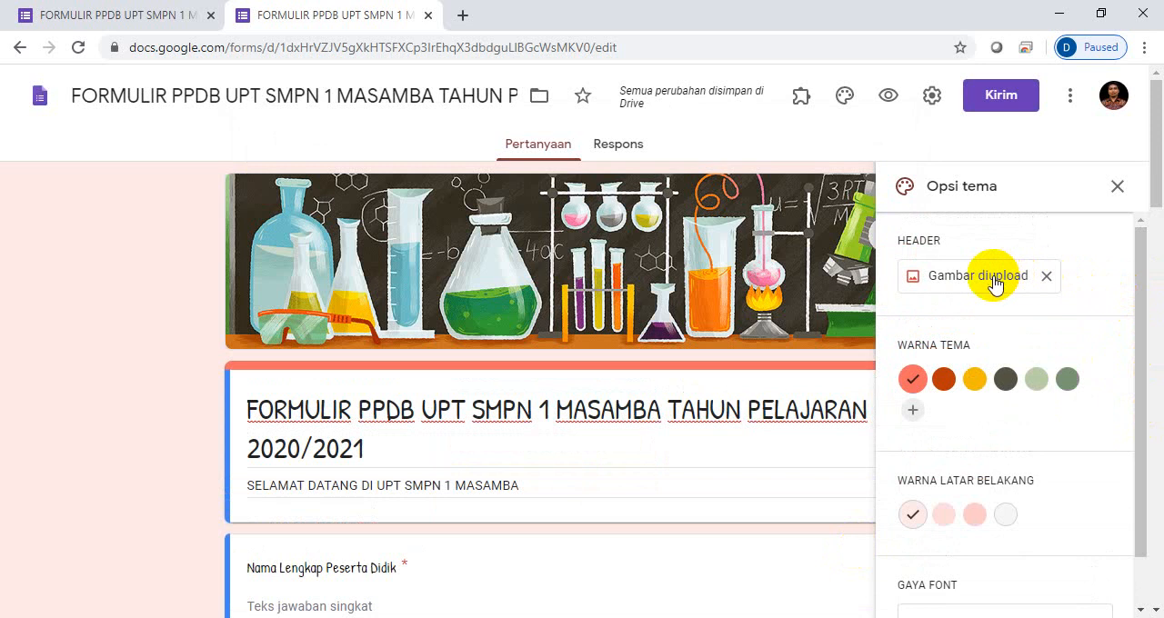
pyautogui.click(1048, 278)
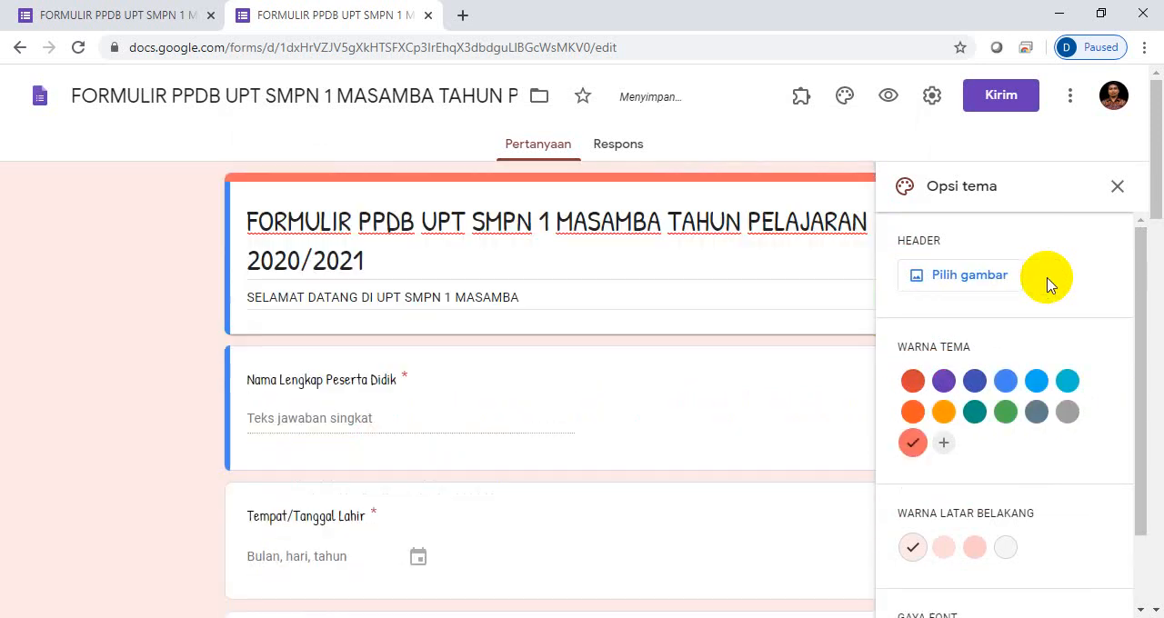
# - Open the file chooser for uploading an own header image
pyautogui.click(916, 277)
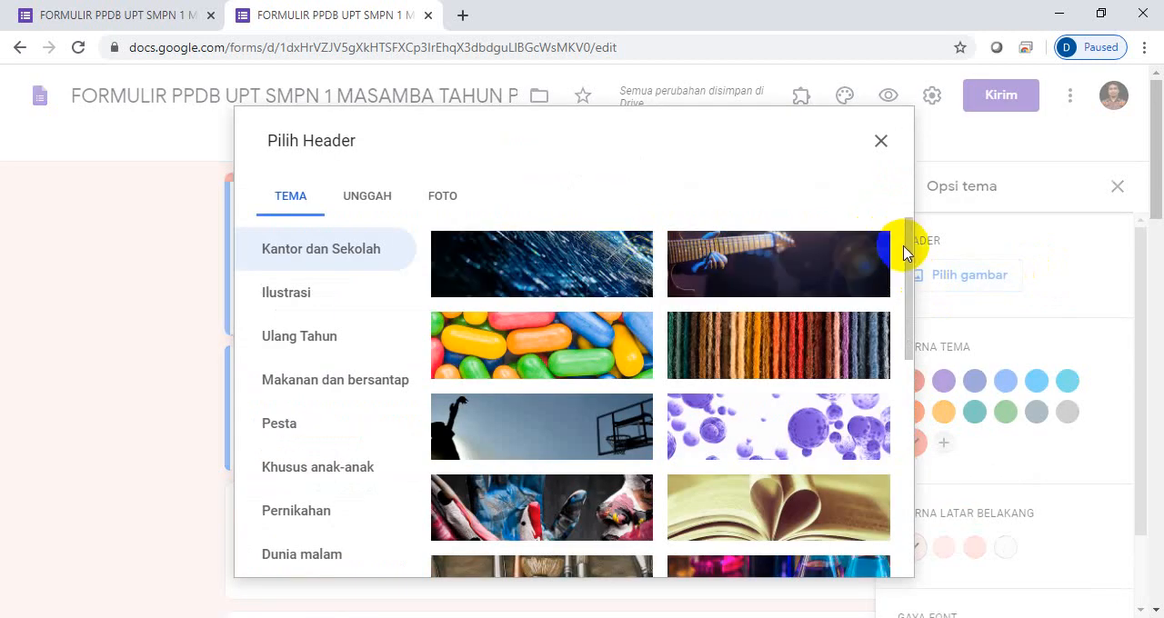
pyautogui.click(359, 206)
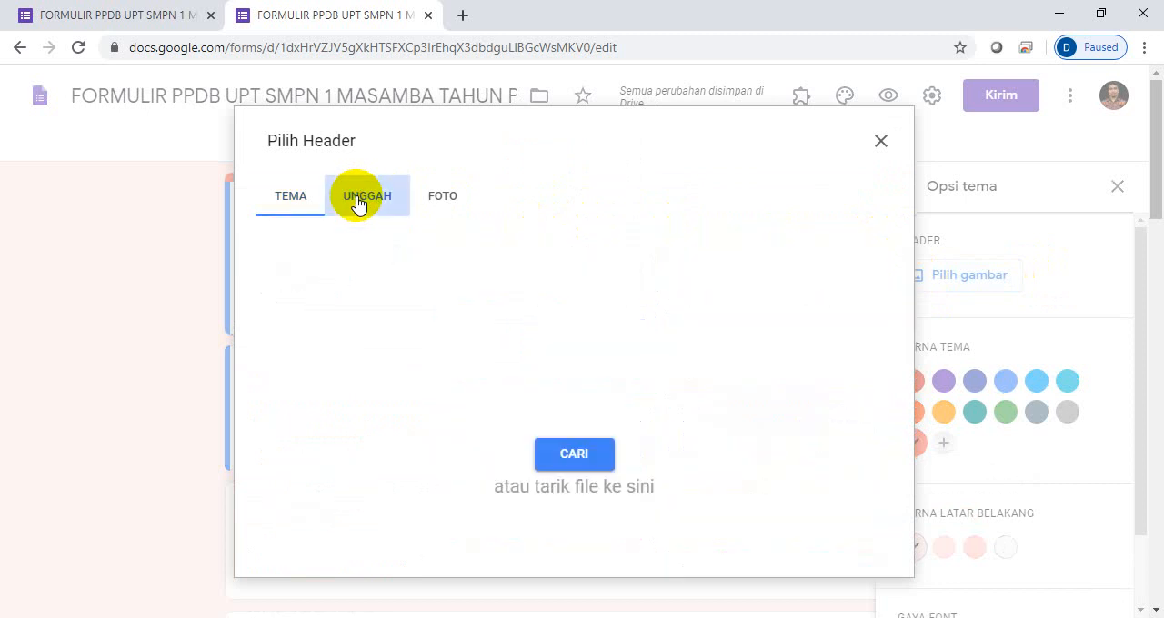
pyautogui.click(571, 455)
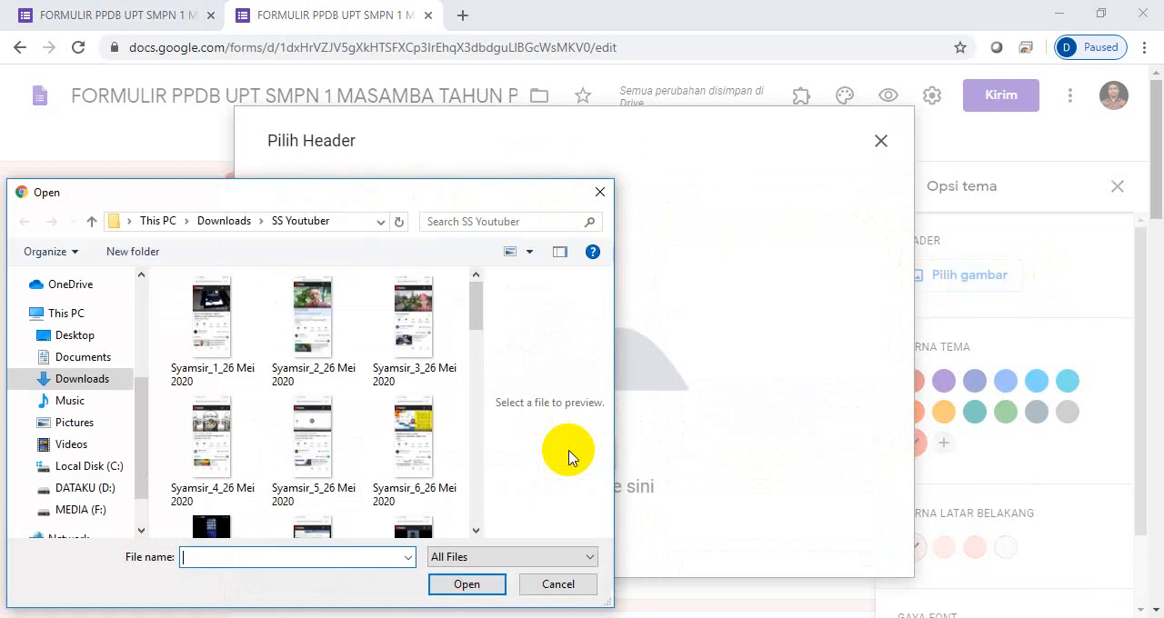
# - Look through the FILE LONTARA folder on DATAKU (D:), including its FLYER and LOGO subfolders, for a suitable header image
pyautogui.click(85, 491)
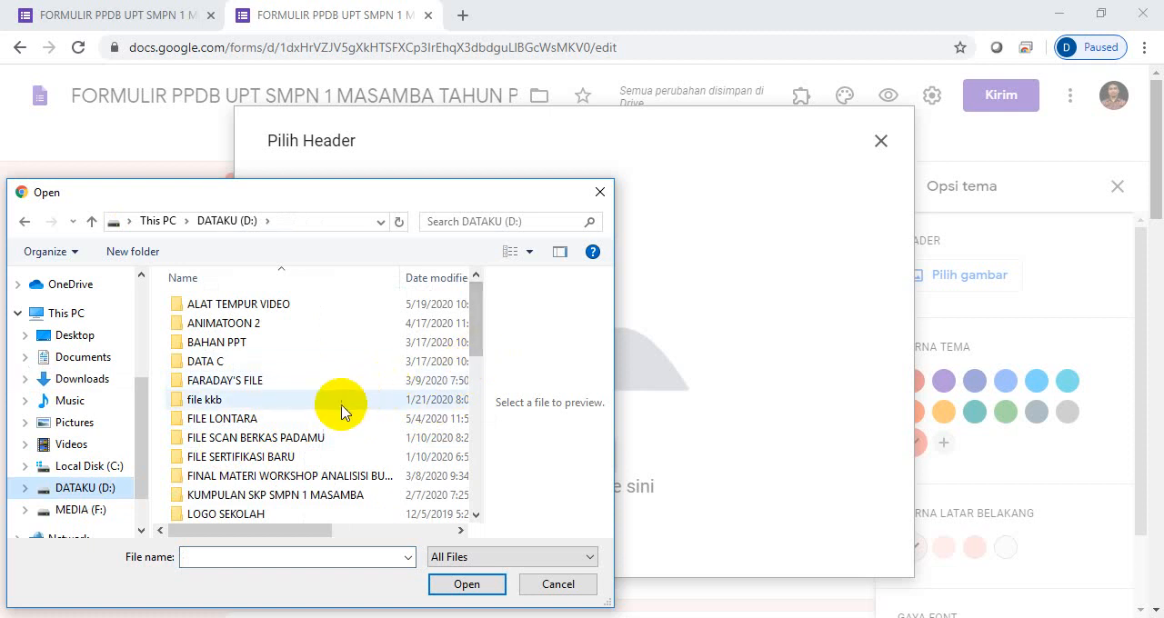
pyautogui.doubleClick(273, 419)
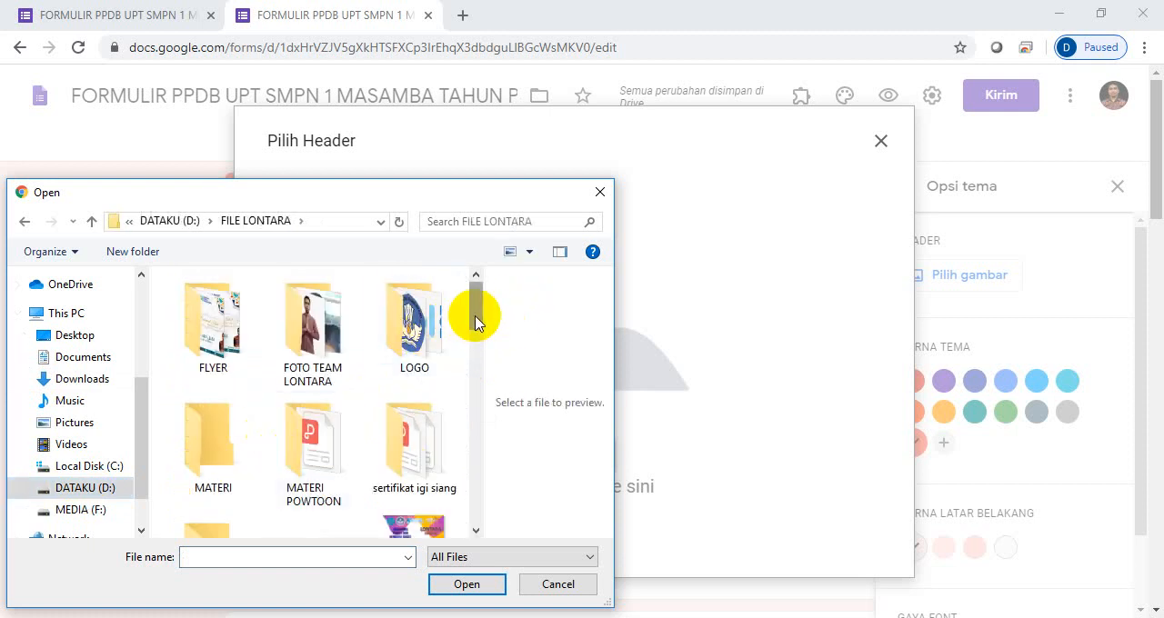
pyautogui.moveTo(475, 311)
pyautogui.mouseDown()
pyautogui.moveTo(465, 480)
pyautogui.moveTo(475, 505)
pyautogui.moveTo(488, 314)
pyautogui.mouseUp()
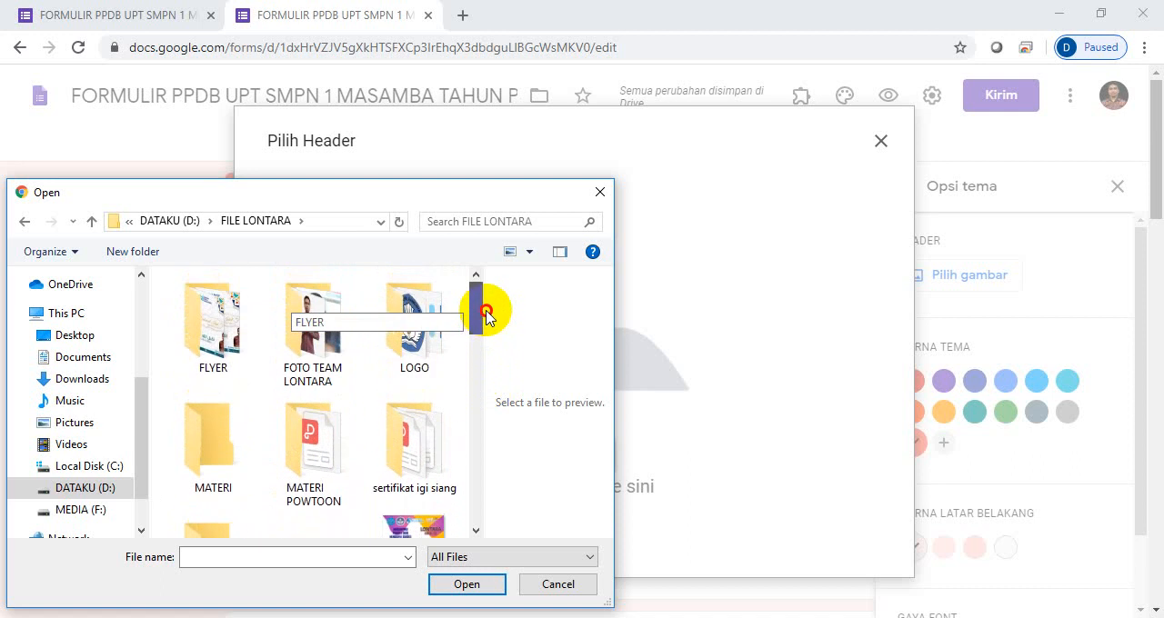
pyautogui.doubleClick(204, 343)
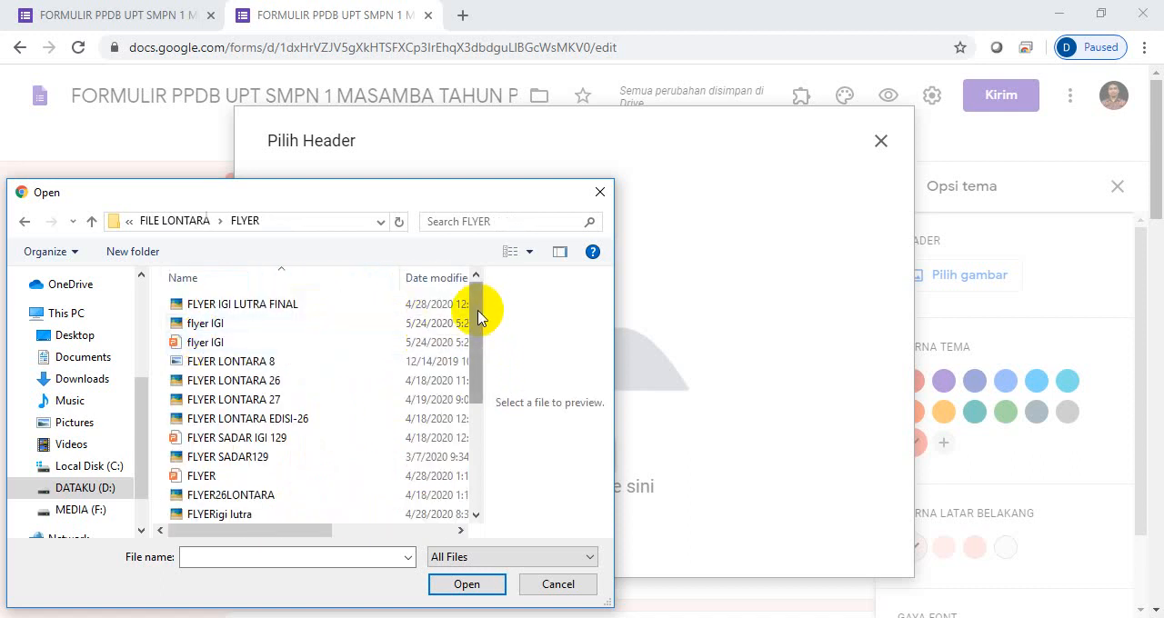
pyautogui.moveTo(478, 314); pyautogui.dragTo(474, 354)
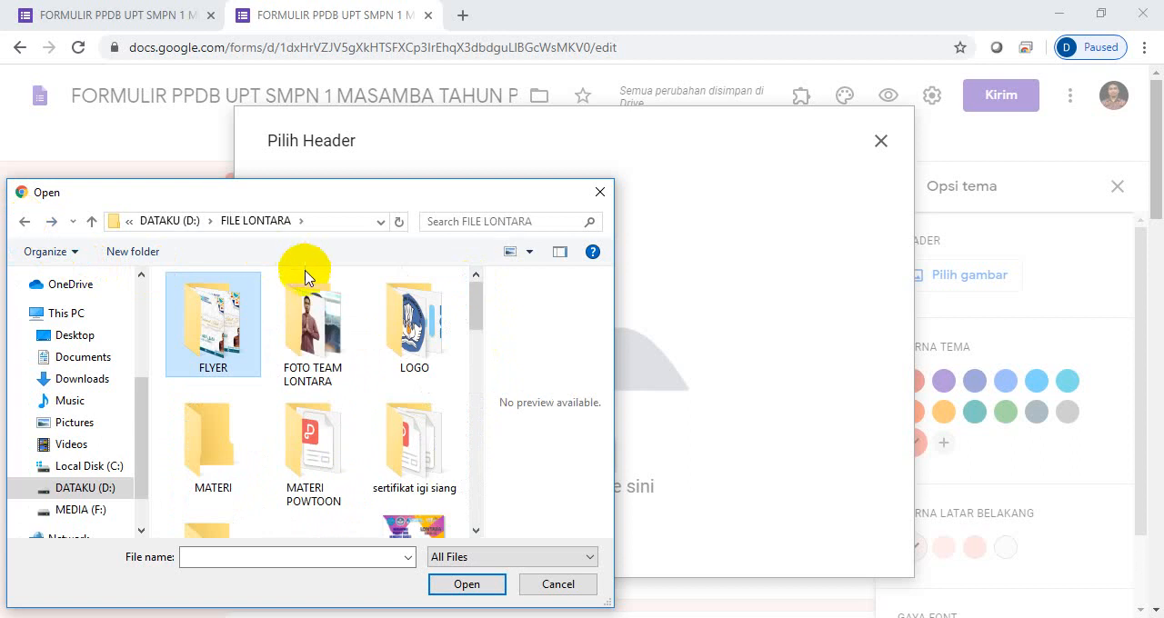
pyautogui.doubleClick(406, 335)
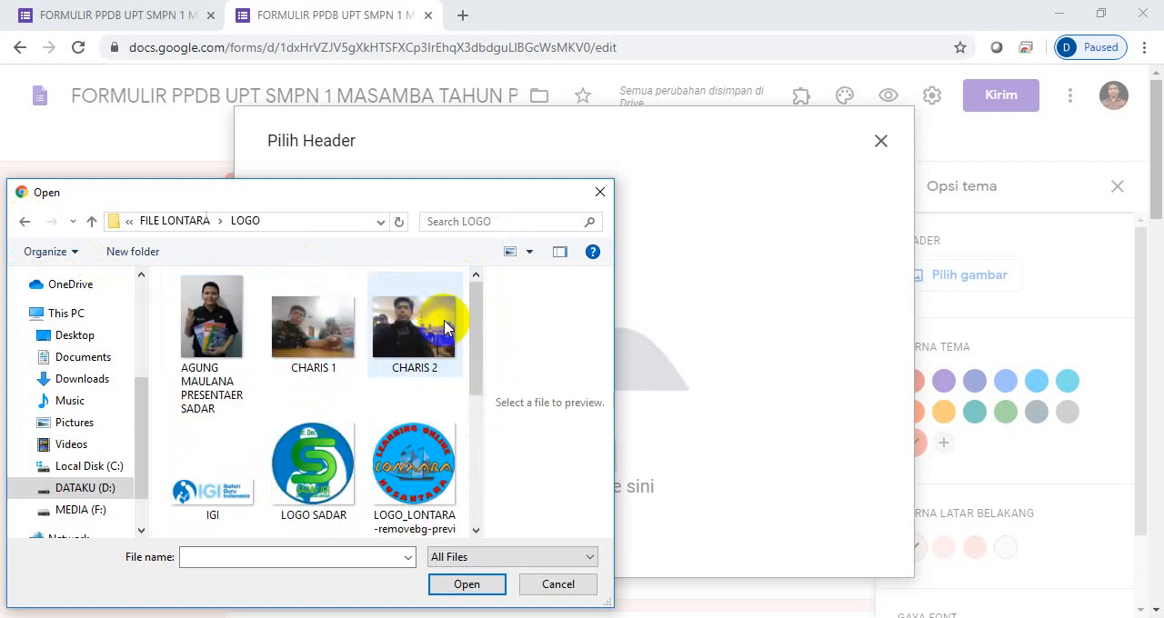
pyautogui.moveTo(481, 314); pyautogui.dragTo(479, 434)
pyautogui.moveTo(482, 391); pyautogui.dragTo(482, 287)
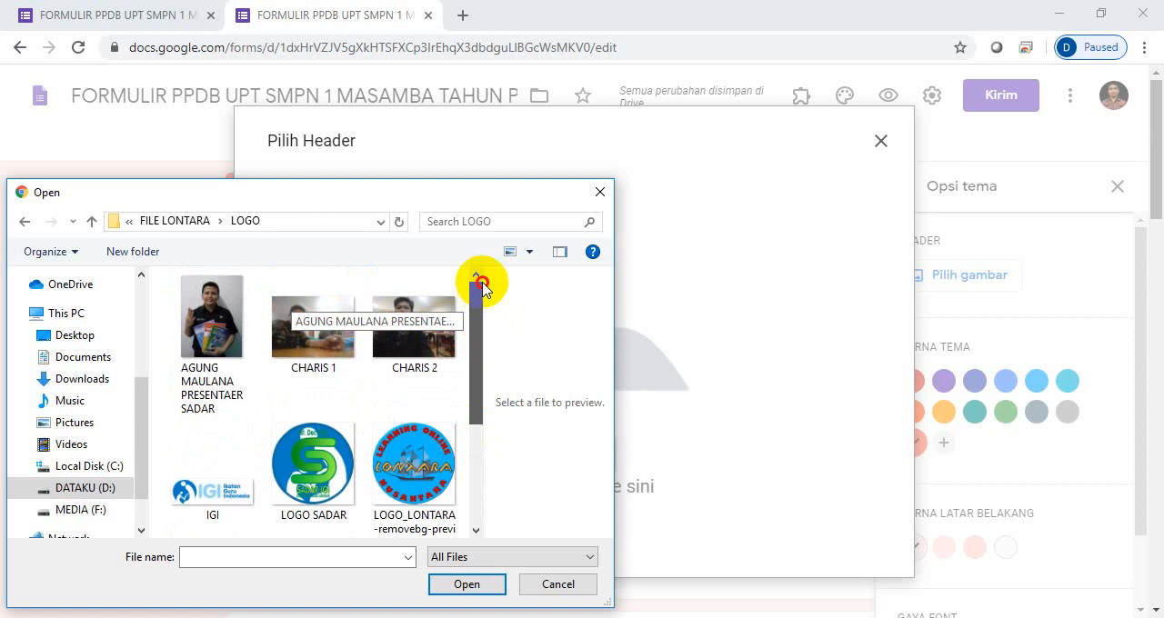
pyautogui.click(25, 222)
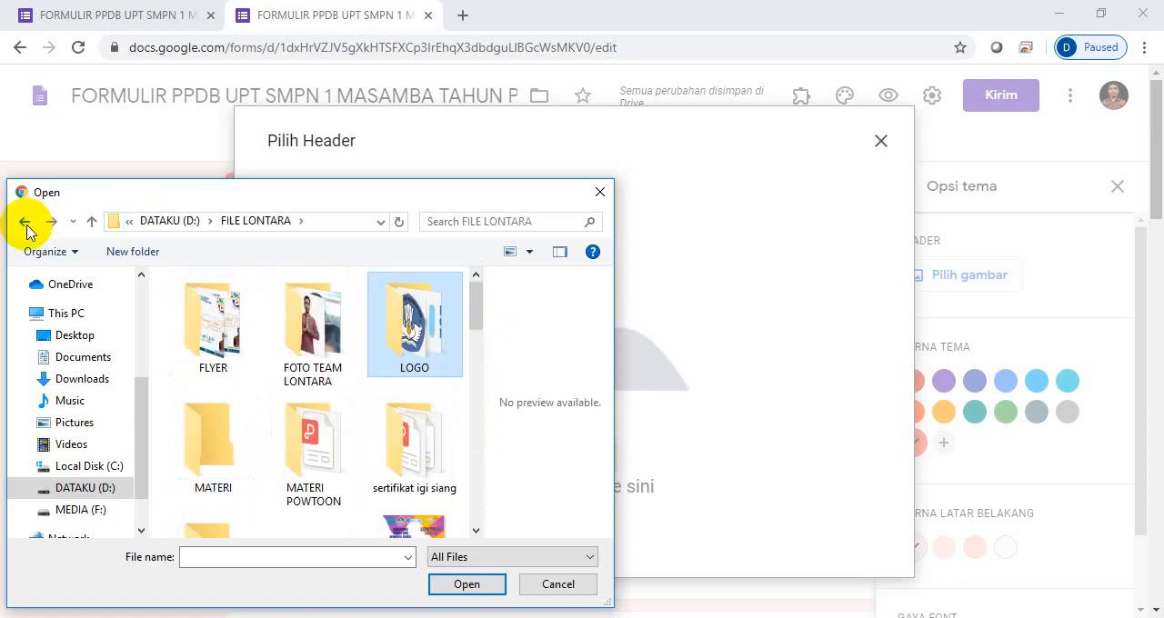
pyautogui.moveTo(482, 313)
pyautogui.mouseDown()
pyautogui.moveTo(484, 511)
pyautogui.moveTo(473, 333)
pyautogui.mouseUp()
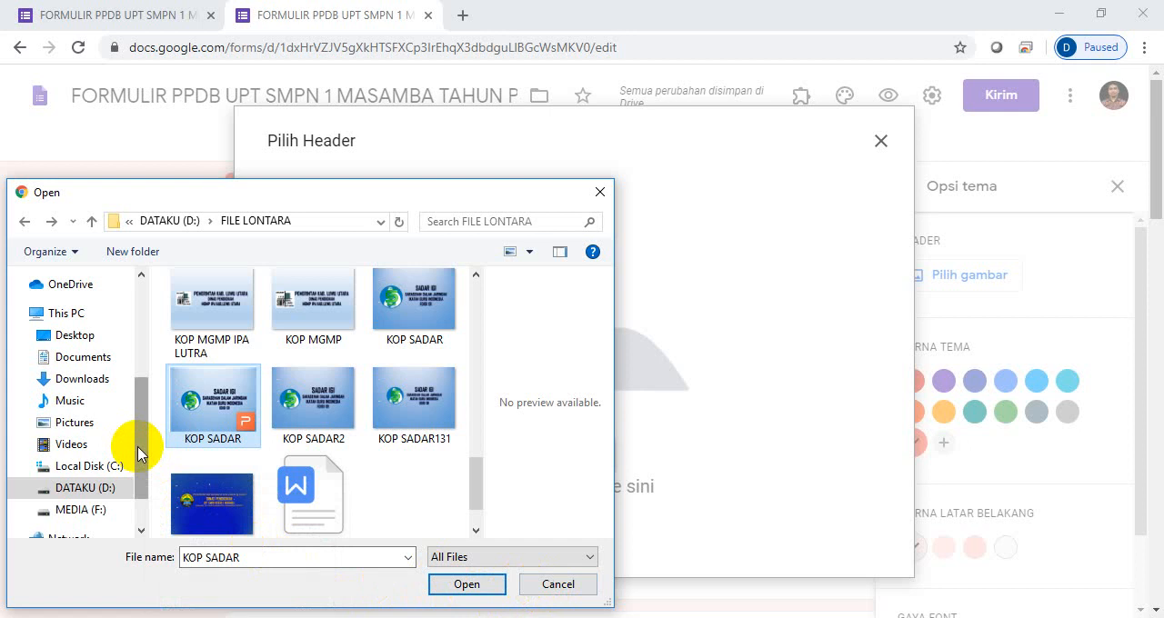
# - Upload "kop smpn 1 masamba" from the recent files in Quick access and insert it as the header, cropped around the full logo and letterhead text
pyautogui.moveTo(138, 454); pyautogui.dragTo(94, 298)
pyautogui.click(94, 298)
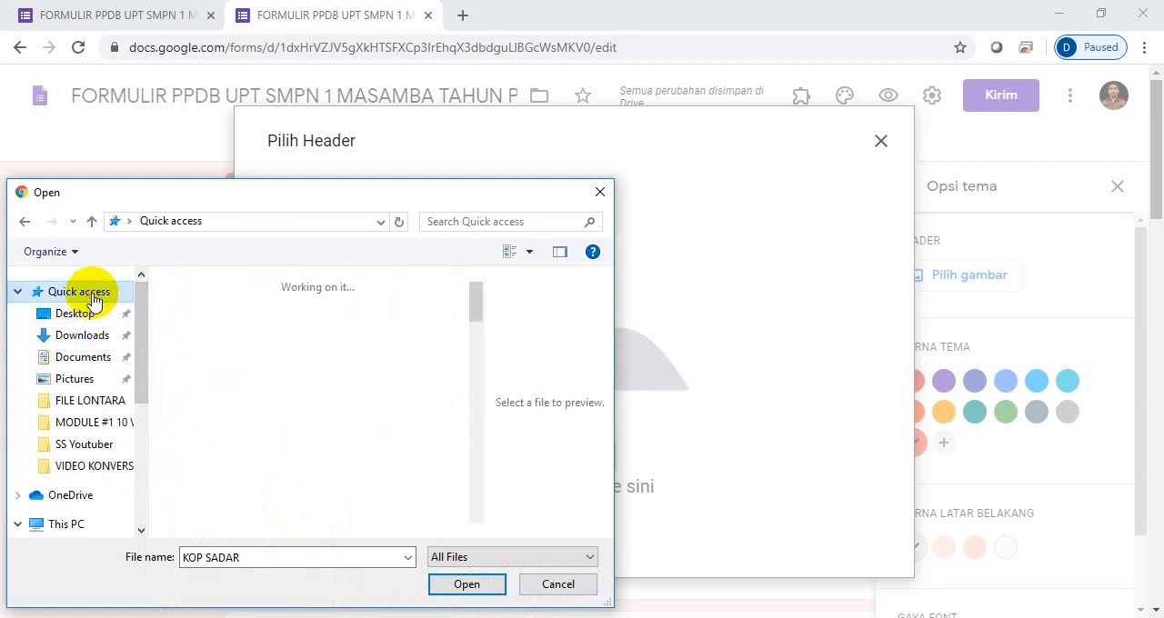
pyautogui.moveTo(476, 313); pyautogui.dragTo(473, 378)
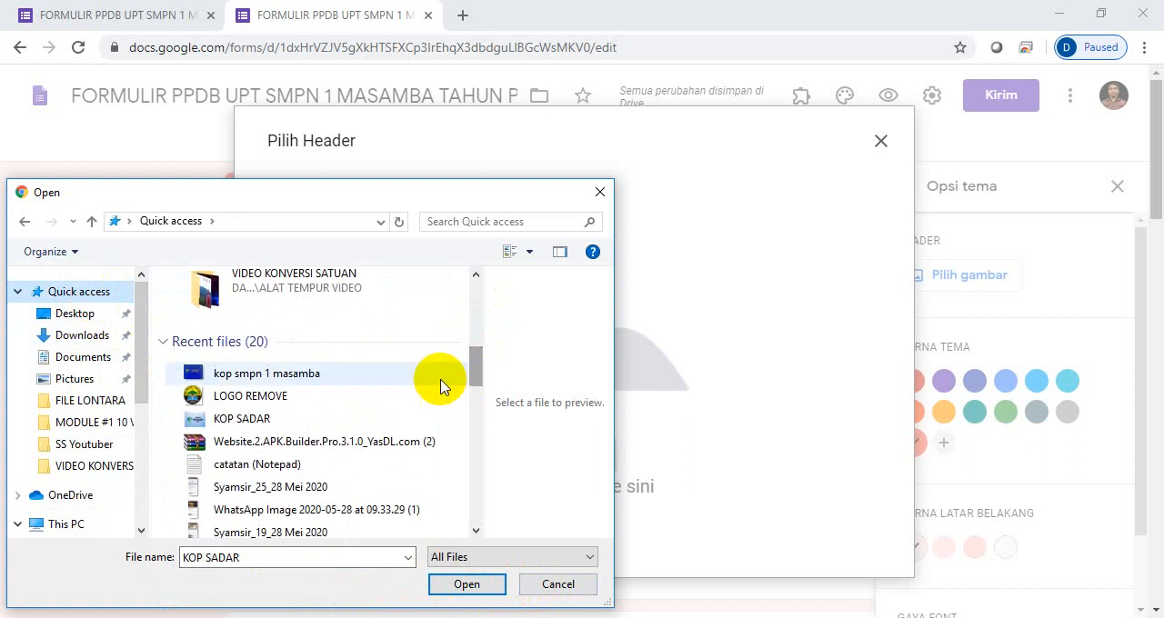
pyautogui.click(301, 375)
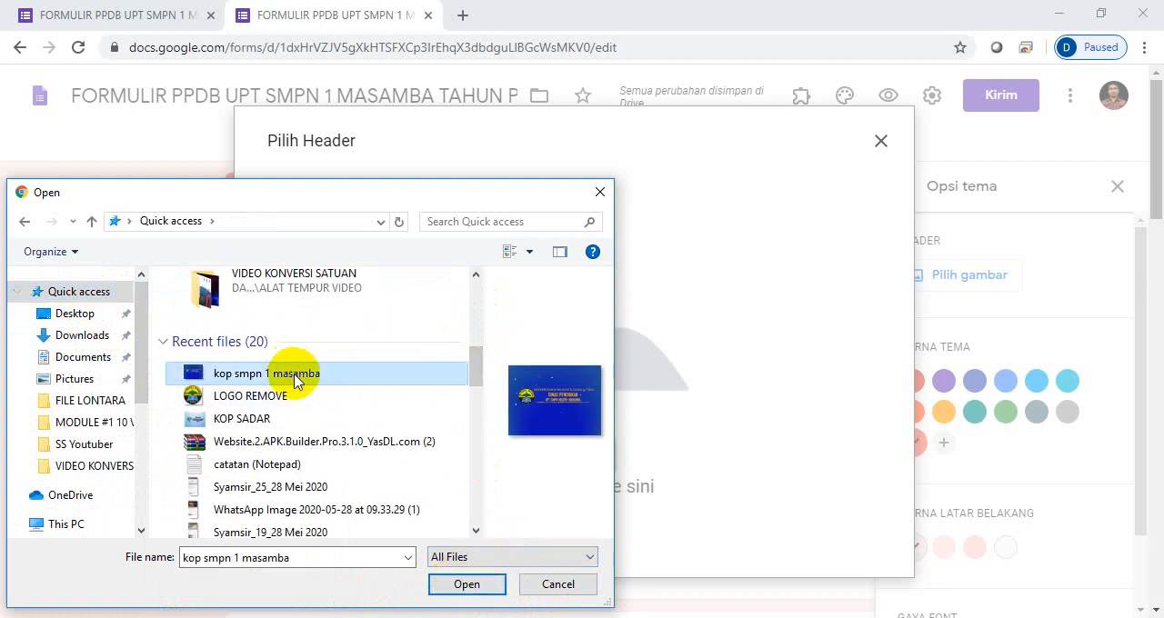
pyautogui.click(468, 585)
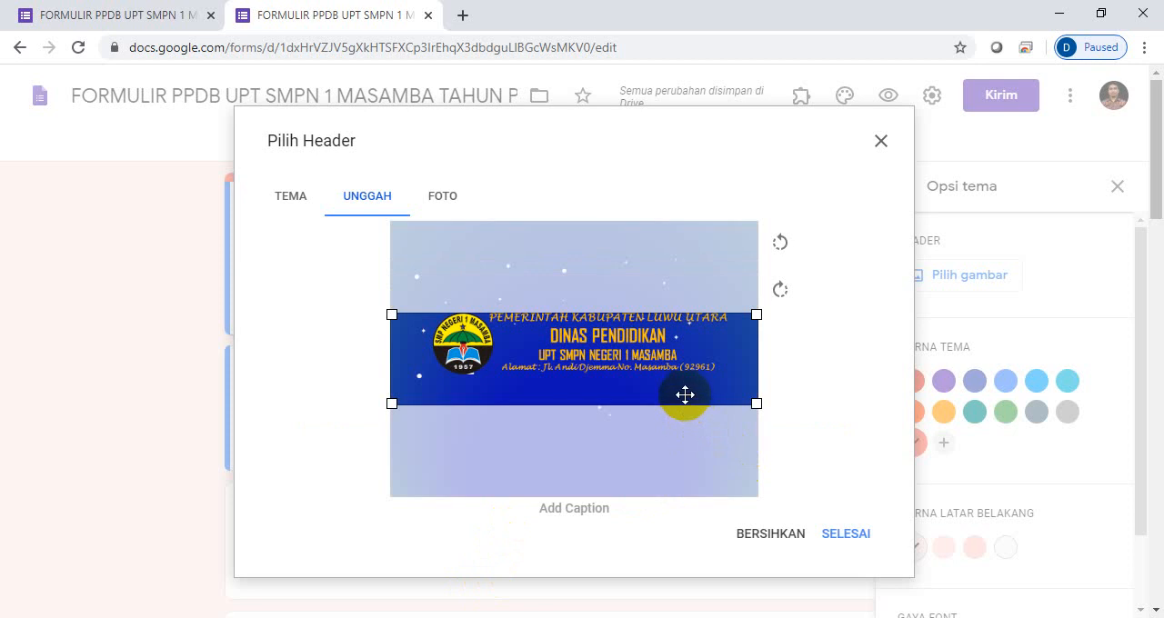
pyautogui.moveTo(684, 394); pyautogui.dragTo(685, 387)
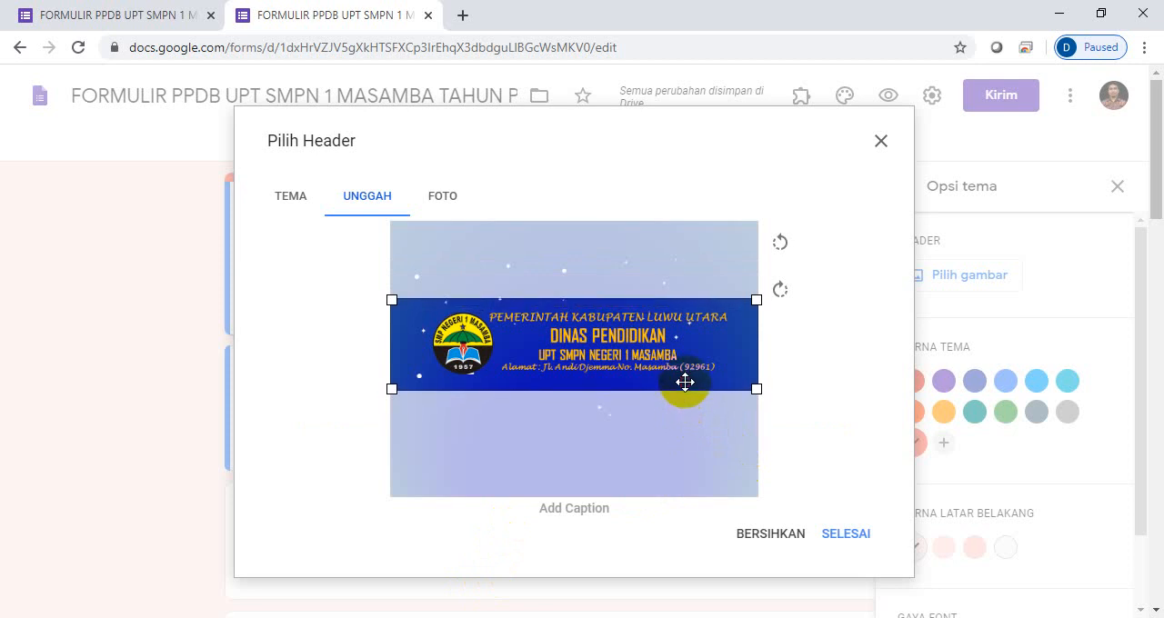
pyautogui.click(846, 539)
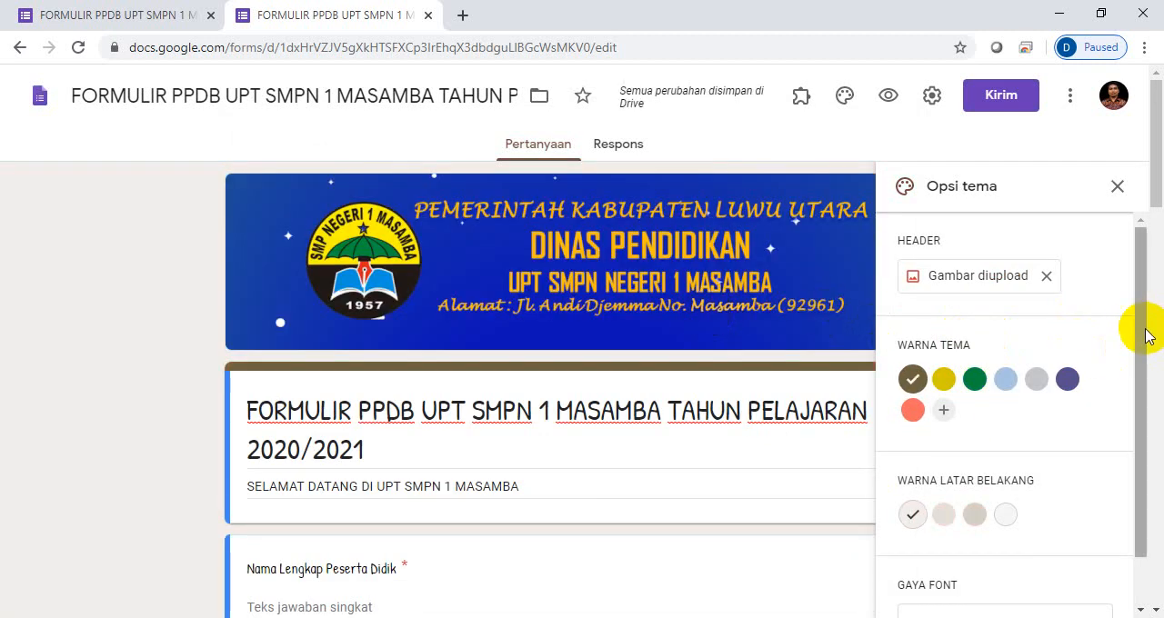
# - Check the remaining colour and font settings and close the theme options
pyautogui.moveTo(1143, 337); pyautogui.dragTo(1142, 352)
pyautogui.moveTo(1136, 247); pyautogui.dragTo(1143, 312)
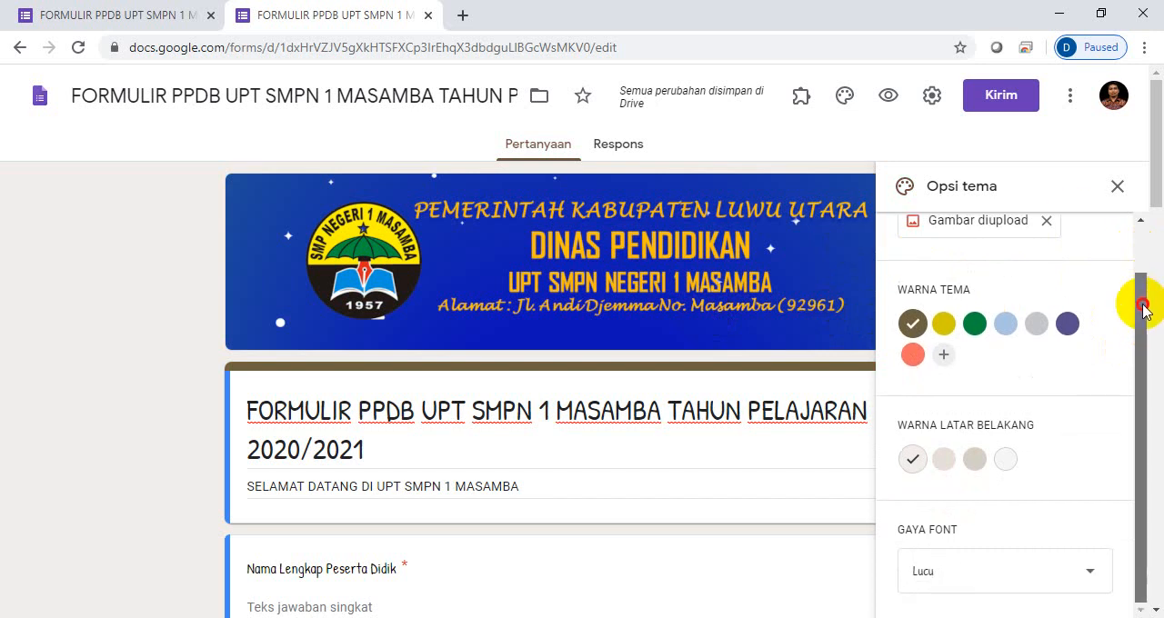
pyautogui.click(1117, 187)
# - Look over the styled form down to its last question, No HP / WA
pyautogui.moveTo(1155, 184); pyautogui.dragTo(1154, 591)
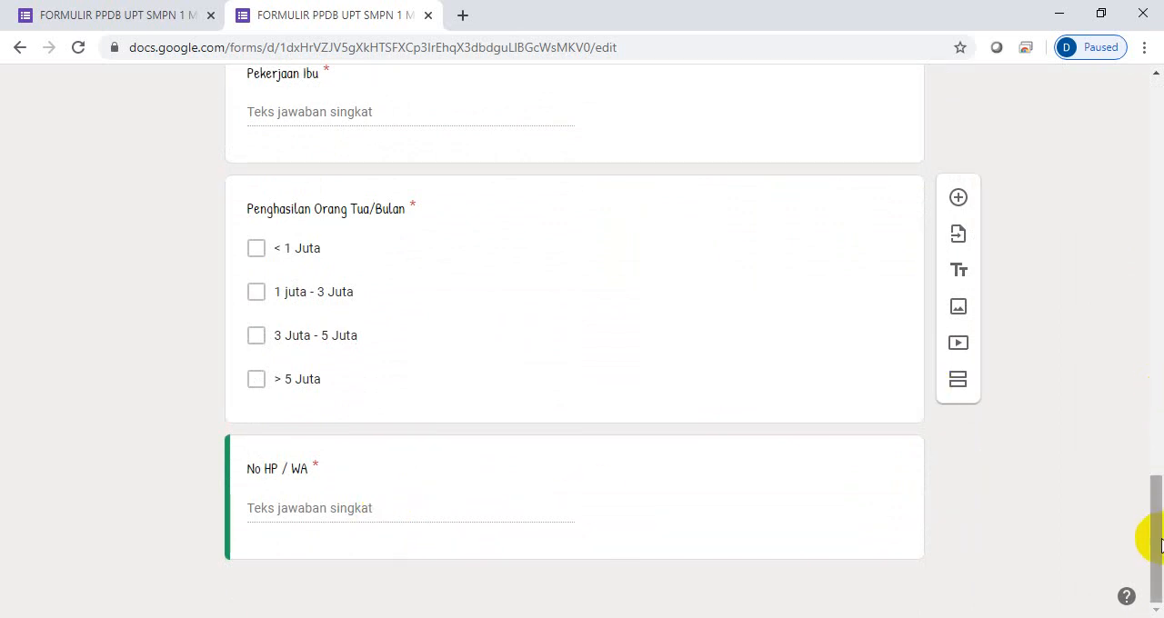
pyautogui.moveTo(1149, 533); pyautogui.dragTo(1143, 558)
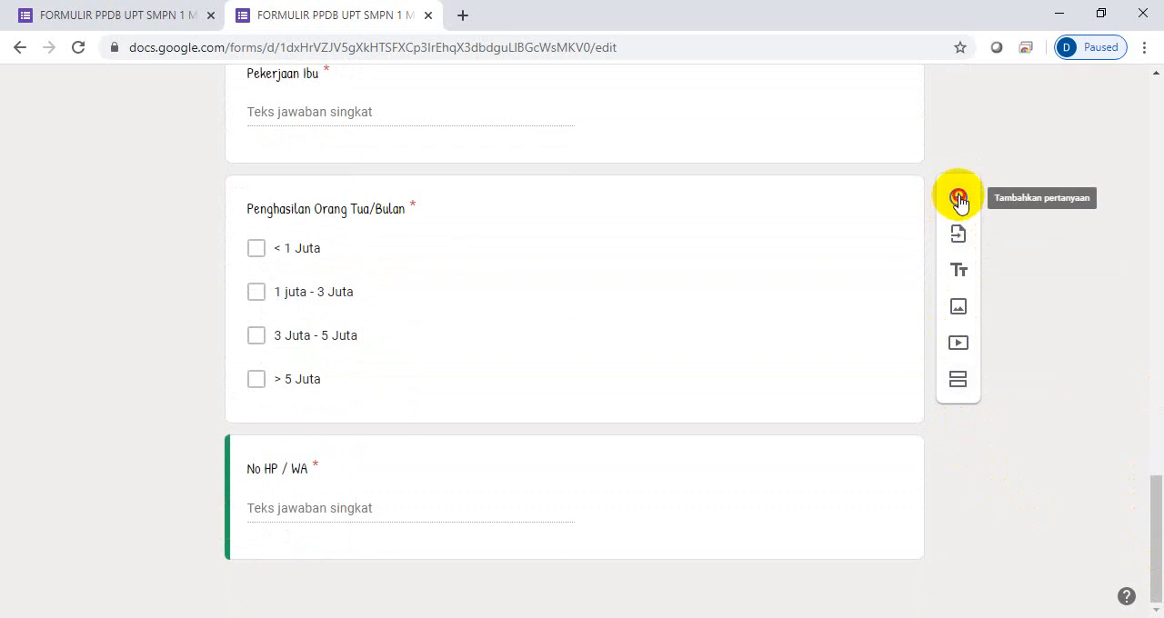
pyautogui.scroll(3, 958, 200)
pyautogui.moveTo(1150, 458); pyautogui.dragTo(1151, 528)
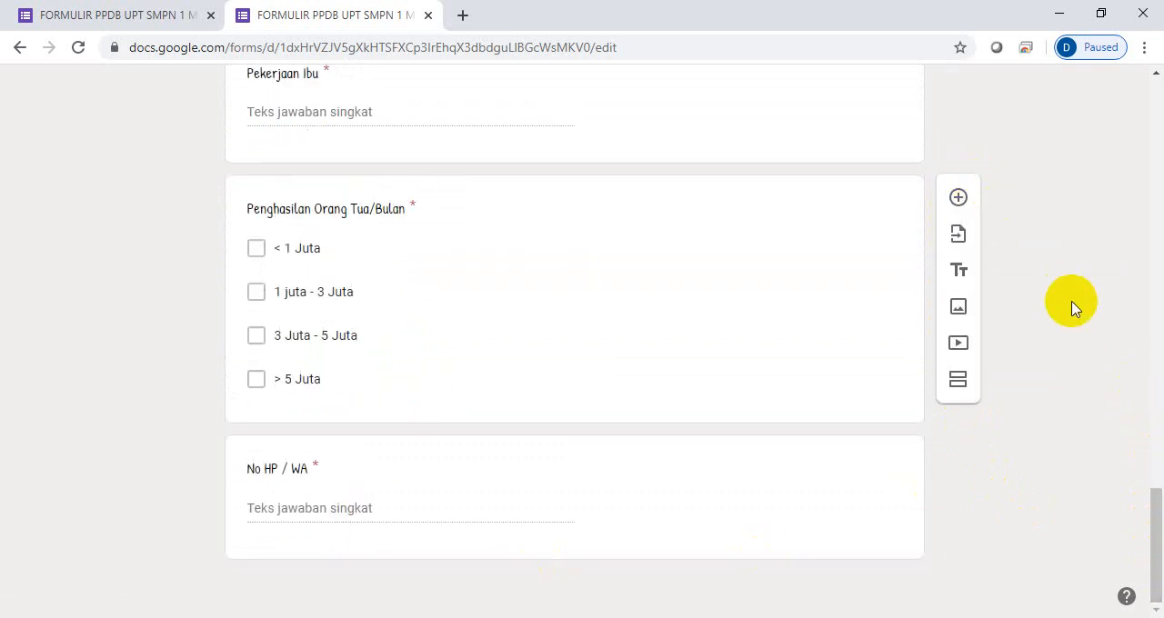
# - Add a new multiple-choice question below the No HP / WA question
pyautogui.scroll(-1, 1071, 307)
pyautogui.scroll(1, 1069, 305)
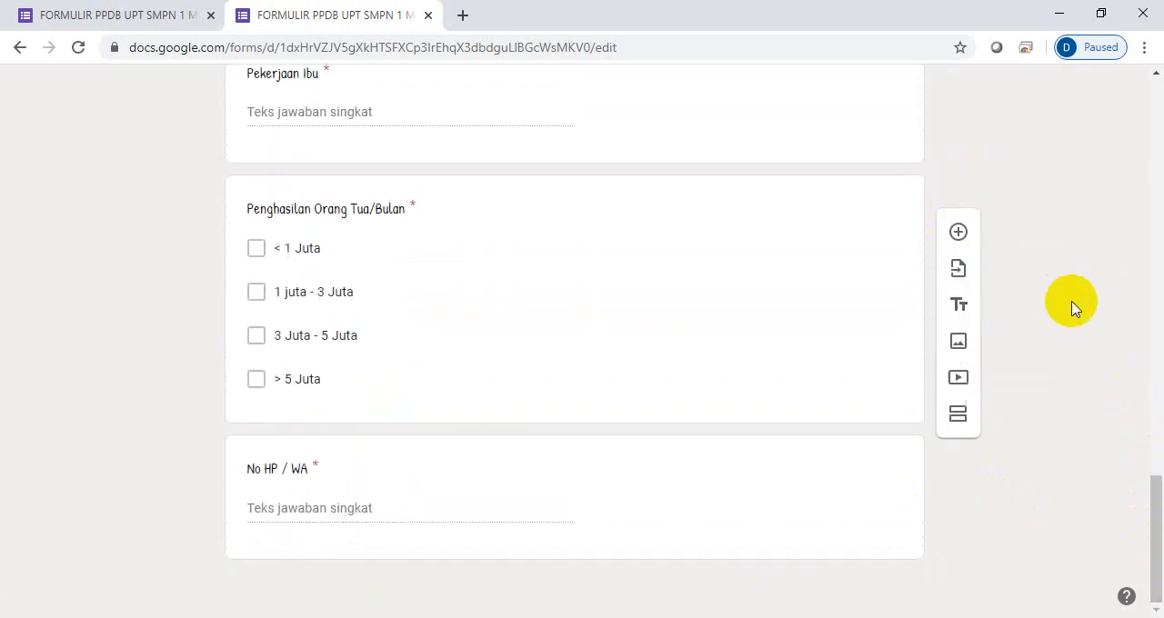
pyautogui.click(512, 499)
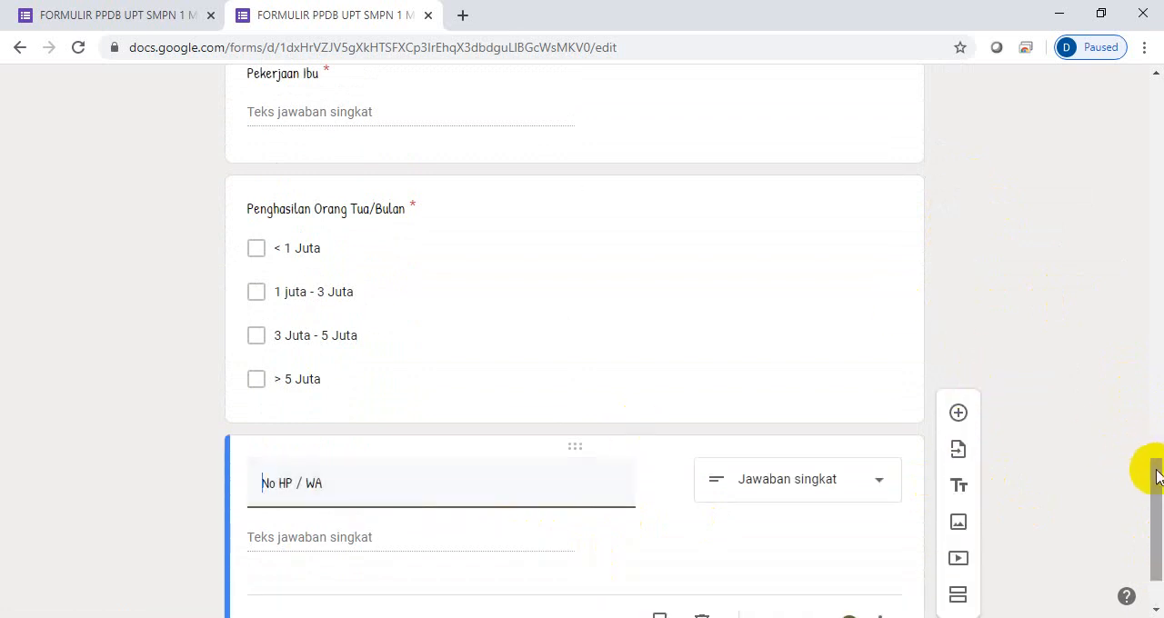
pyautogui.moveTo(1153, 467); pyautogui.dragTo(1159, 507)
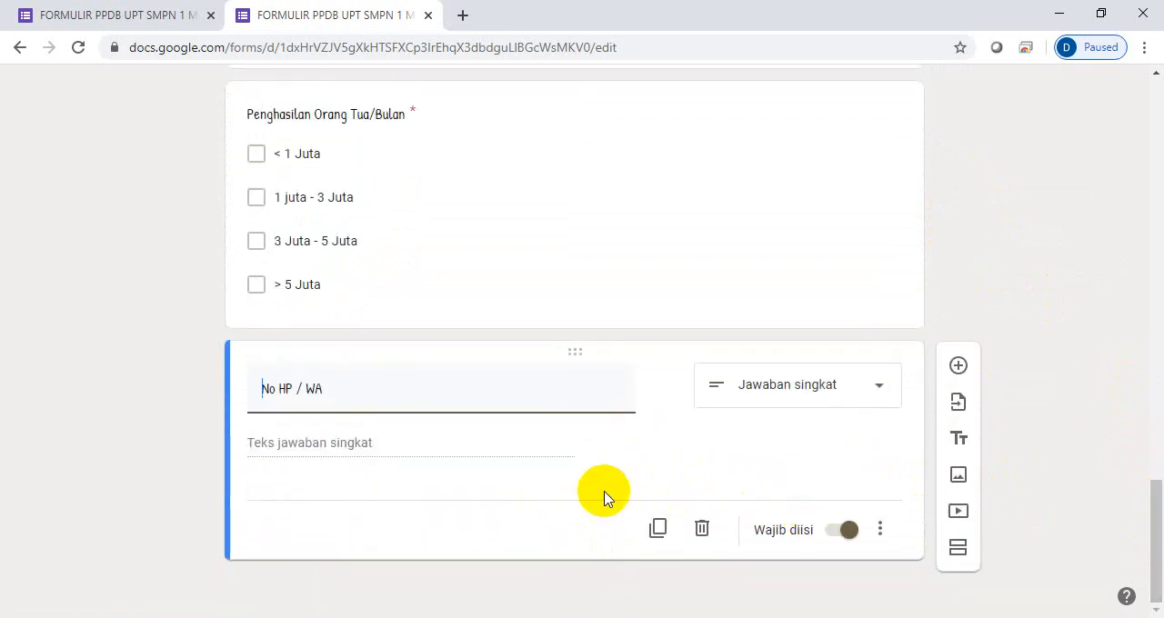
pyautogui.click(957, 366)
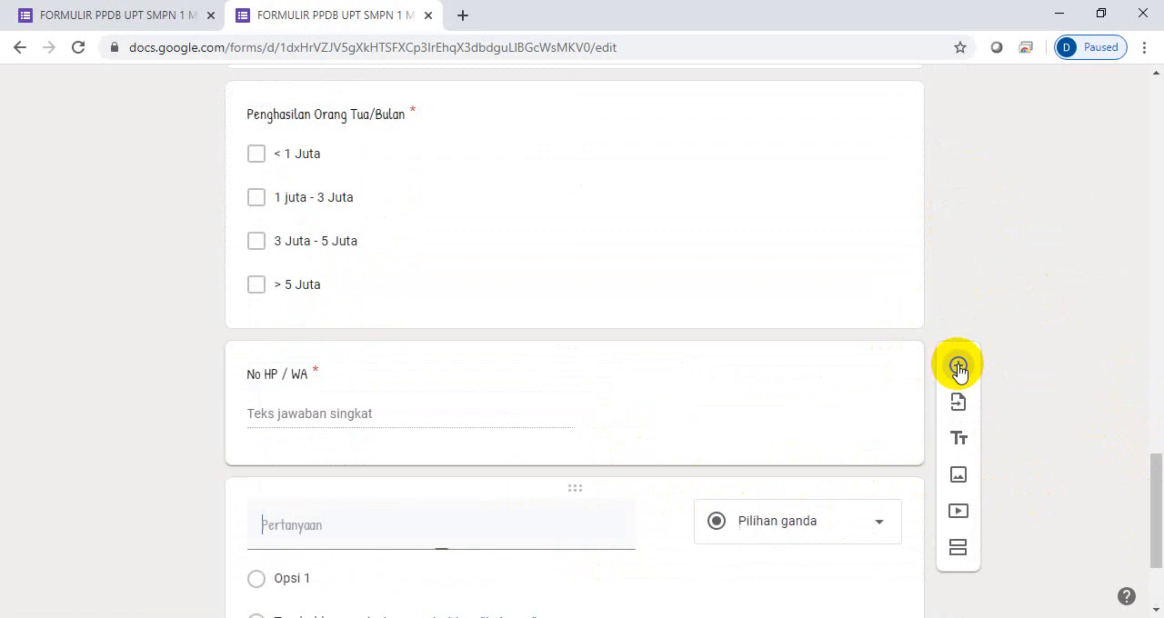
pyautogui.moveTo(1155, 477); pyautogui.dragTo(1156, 513)
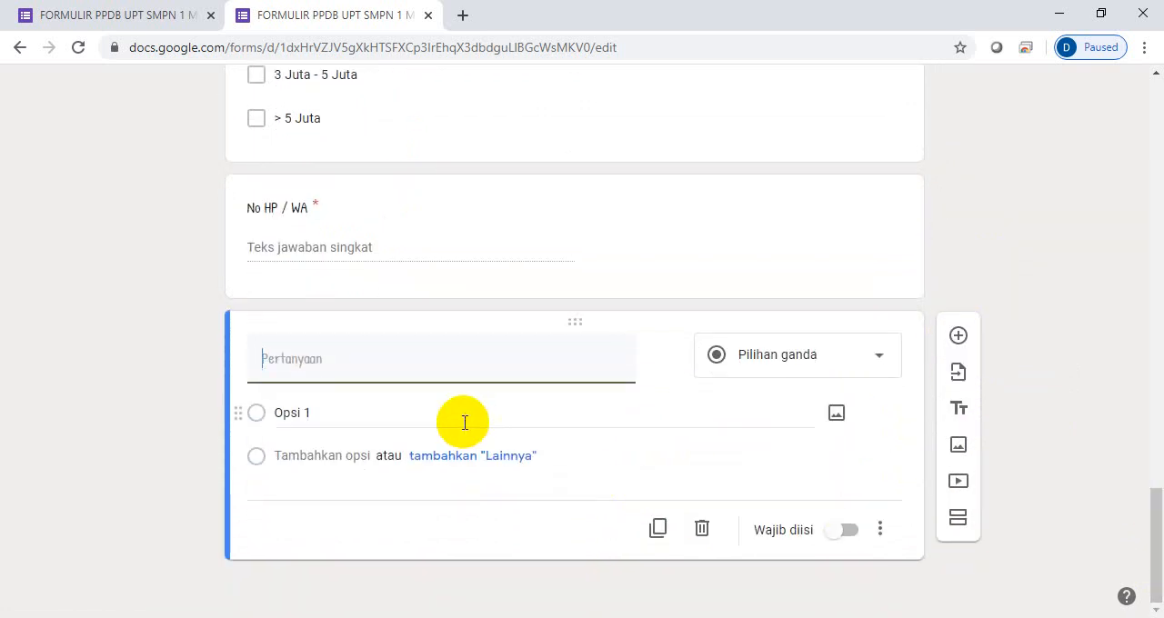
# - Upload the "LOGO REMOVE" image from the recent files in Quick access into the new untitled question, after checking the LOGO folder
pyautogui.moveTo(612, 348)
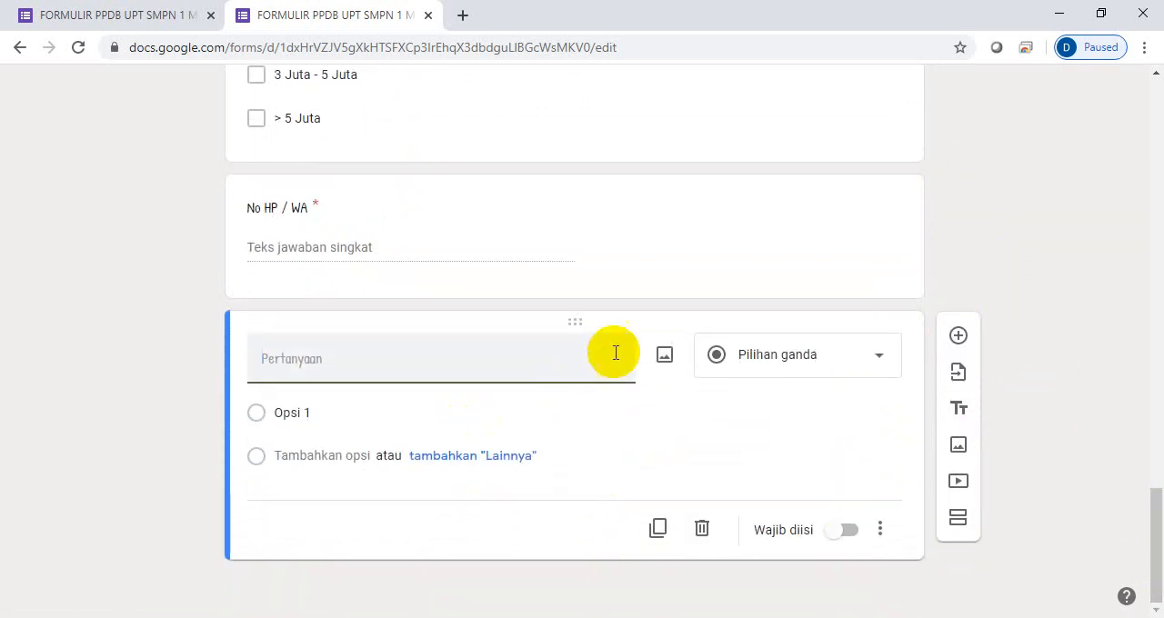
pyautogui.click(664, 356)
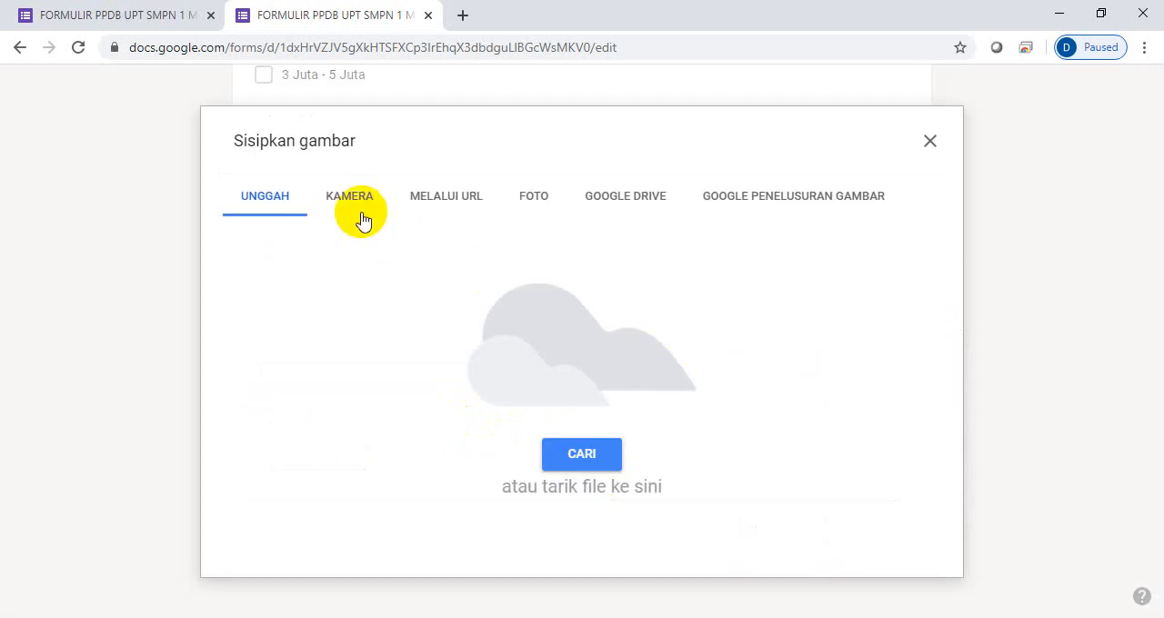
pyautogui.click(582, 457)
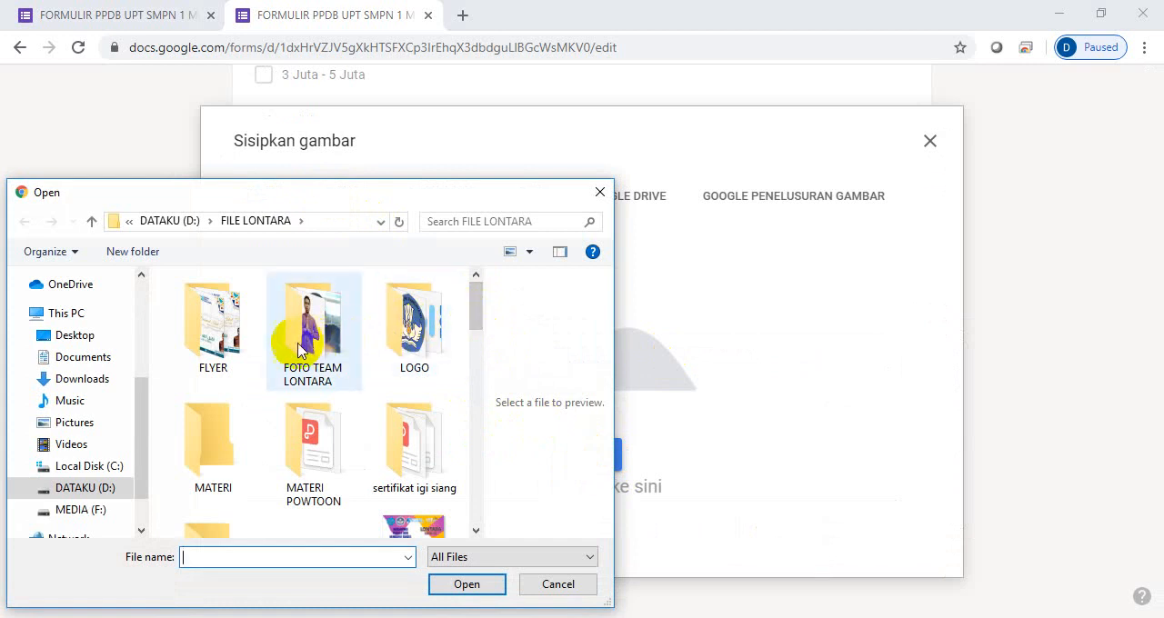
pyautogui.doubleClick(404, 338)
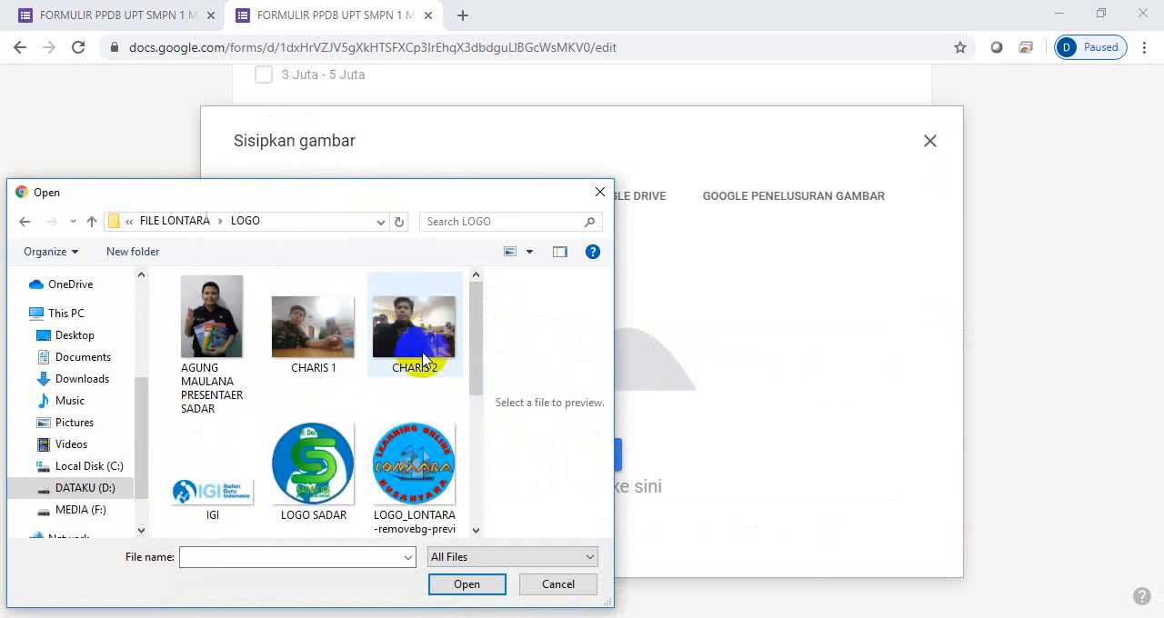
pyautogui.moveTo(479, 356)
pyautogui.mouseDown()
pyautogui.moveTo(467, 410)
pyautogui.moveTo(483, 452)
pyautogui.moveTo(483, 356)
pyautogui.mouseUp()
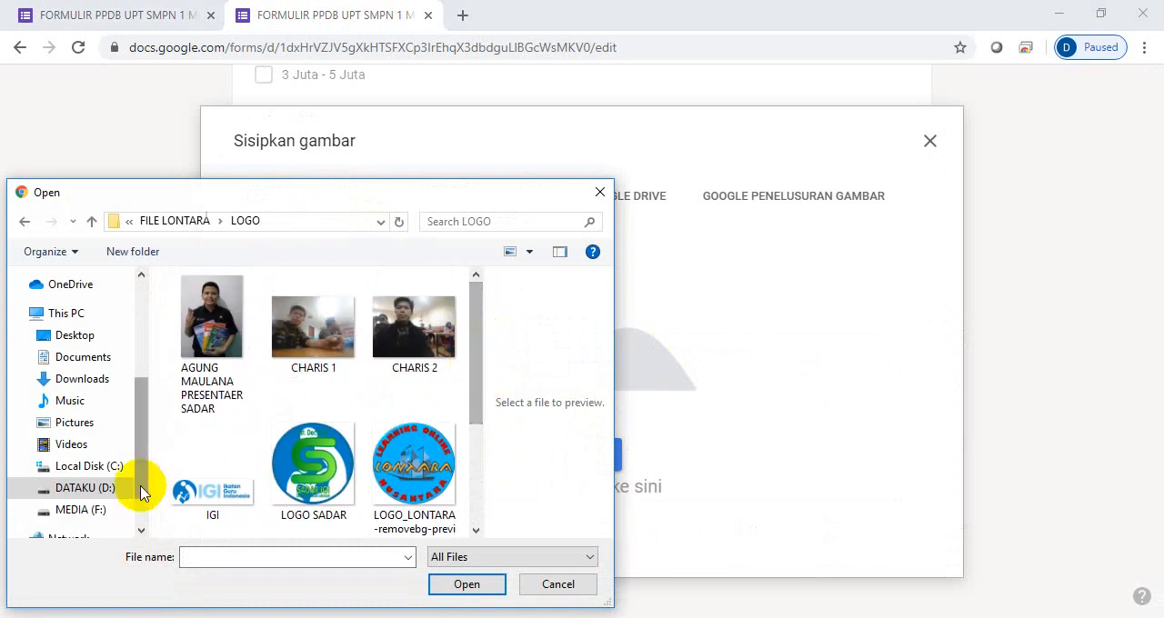
pyautogui.scroll(3, 146, 318)
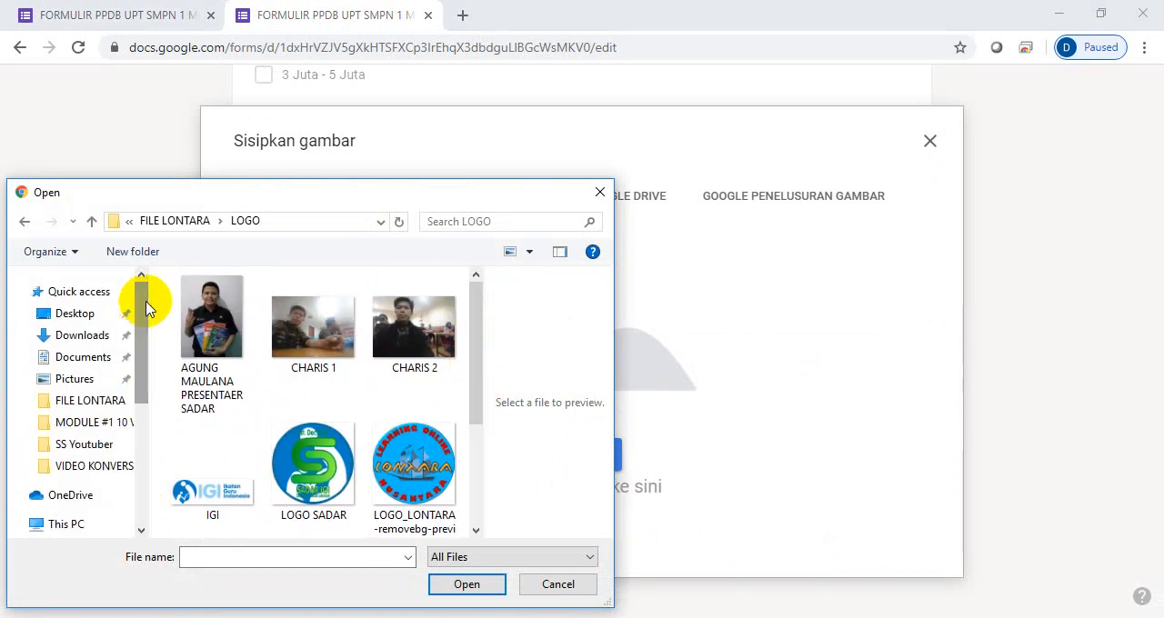
pyautogui.click(94, 300)
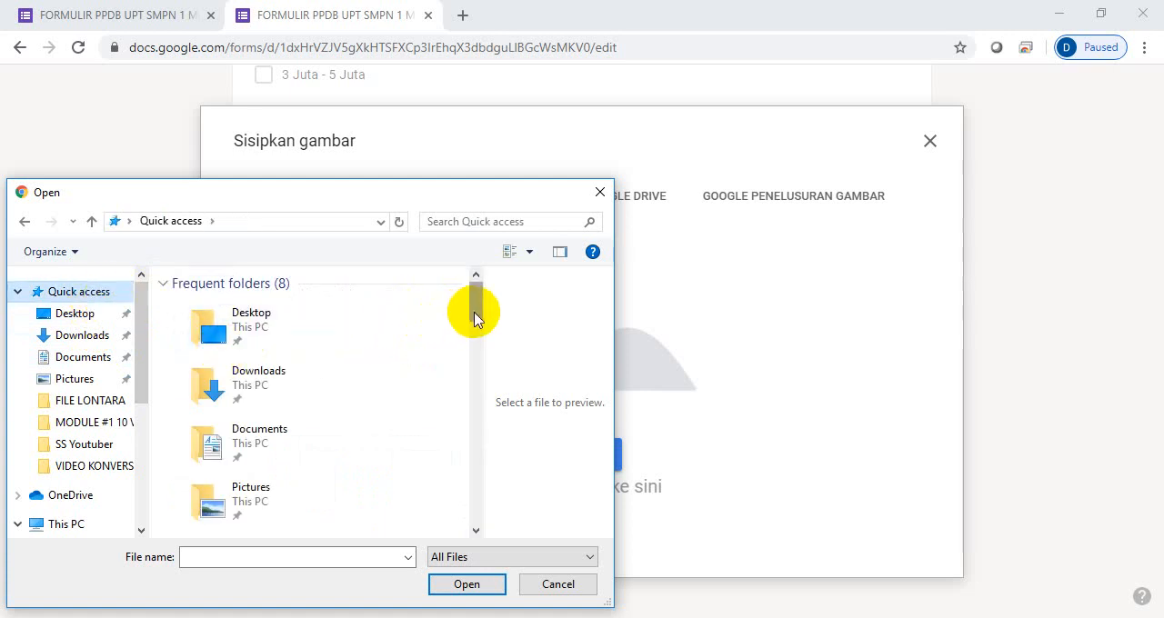
pyautogui.moveTo(473, 317); pyautogui.dragTo(475, 364)
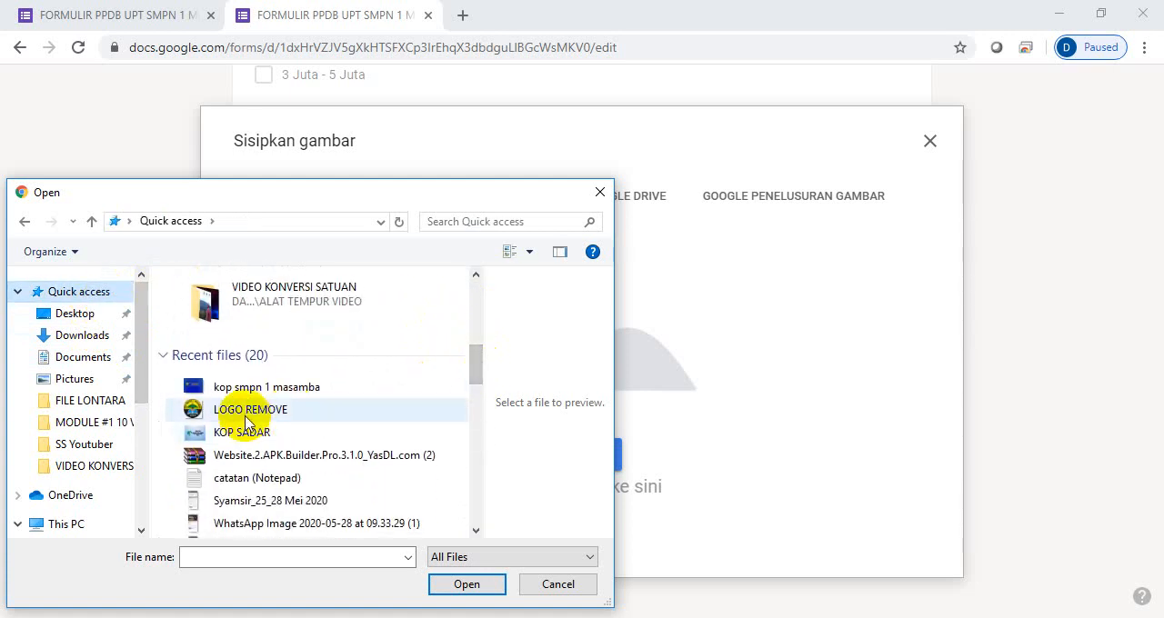
pyautogui.click(245, 411)
pyautogui.click(464, 585)
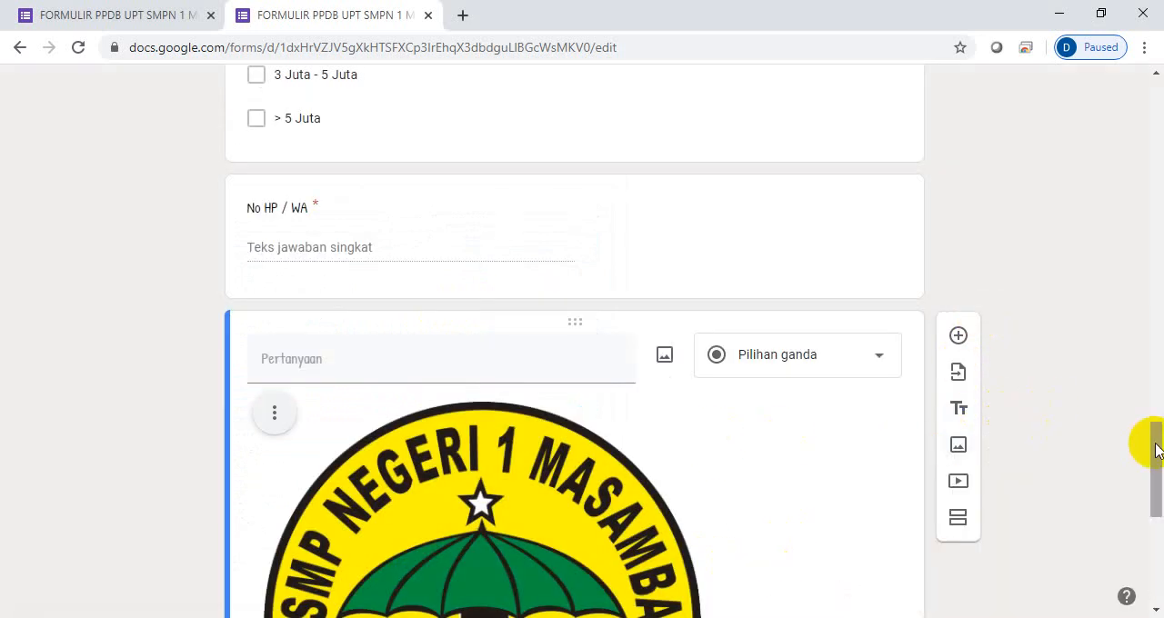
pyautogui.moveTo(1155, 443); pyautogui.dragTo(1159, 536)
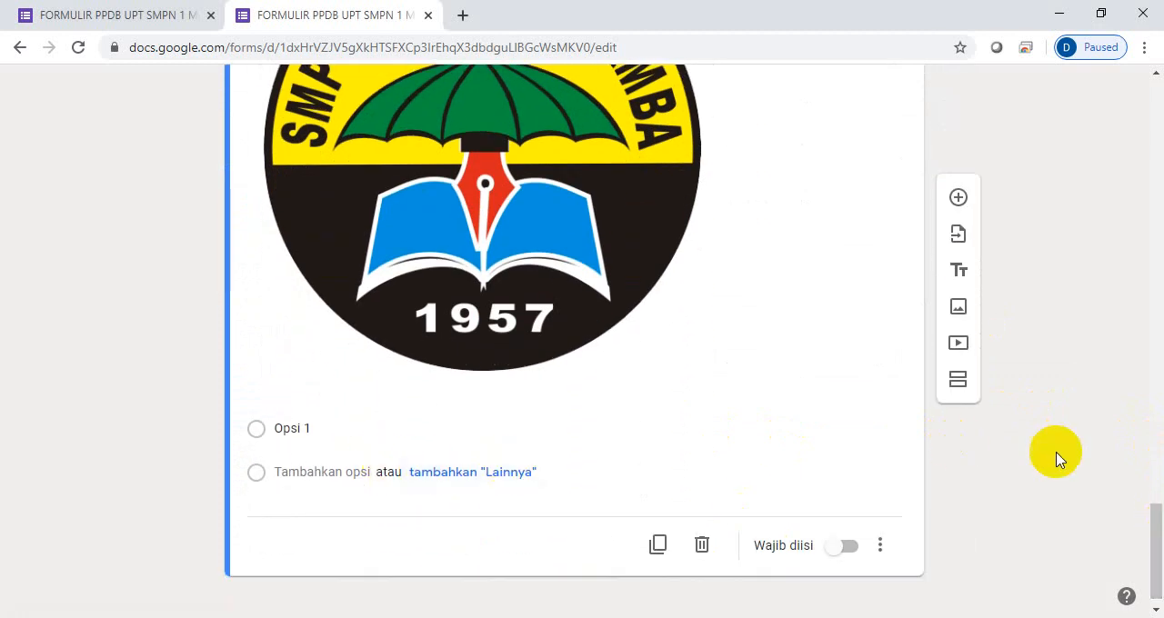
# - Open the form's sending options and copy its full shareable link
pyautogui.moveTo(1153, 532); pyautogui.dragTo(1152, 98)
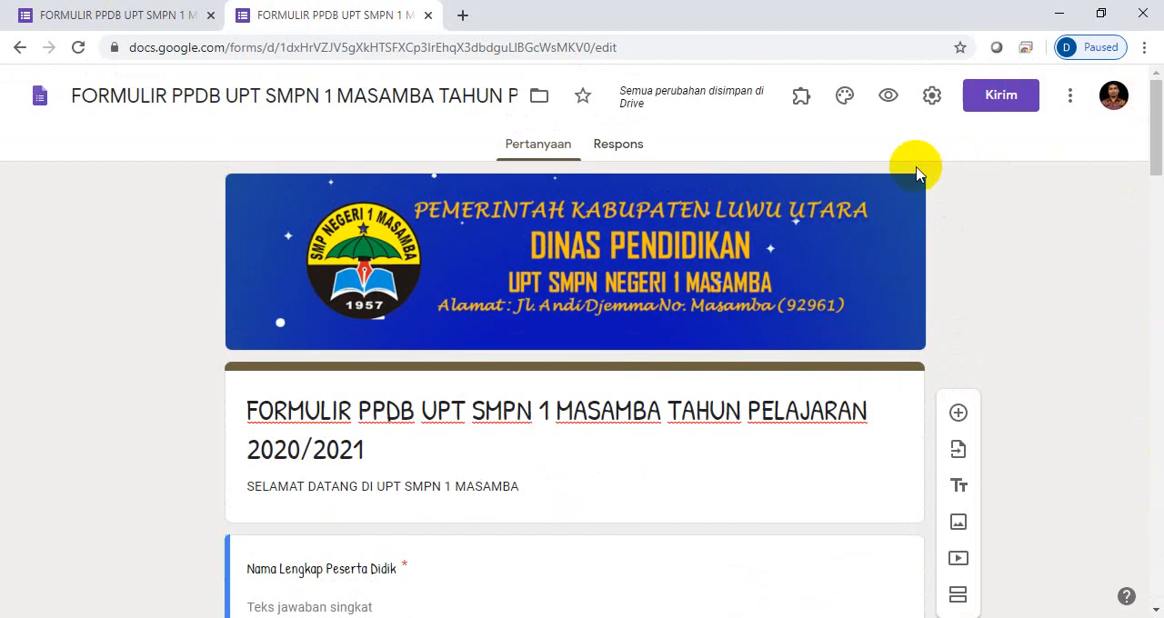
pyautogui.click(995, 98)
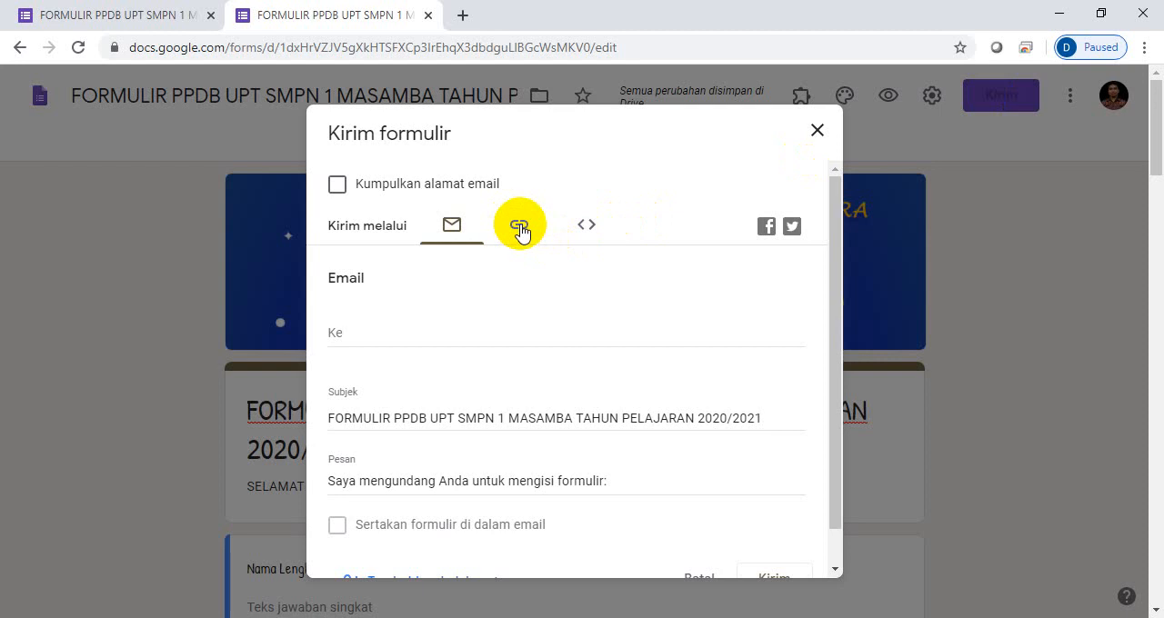
pyautogui.click(520, 231)
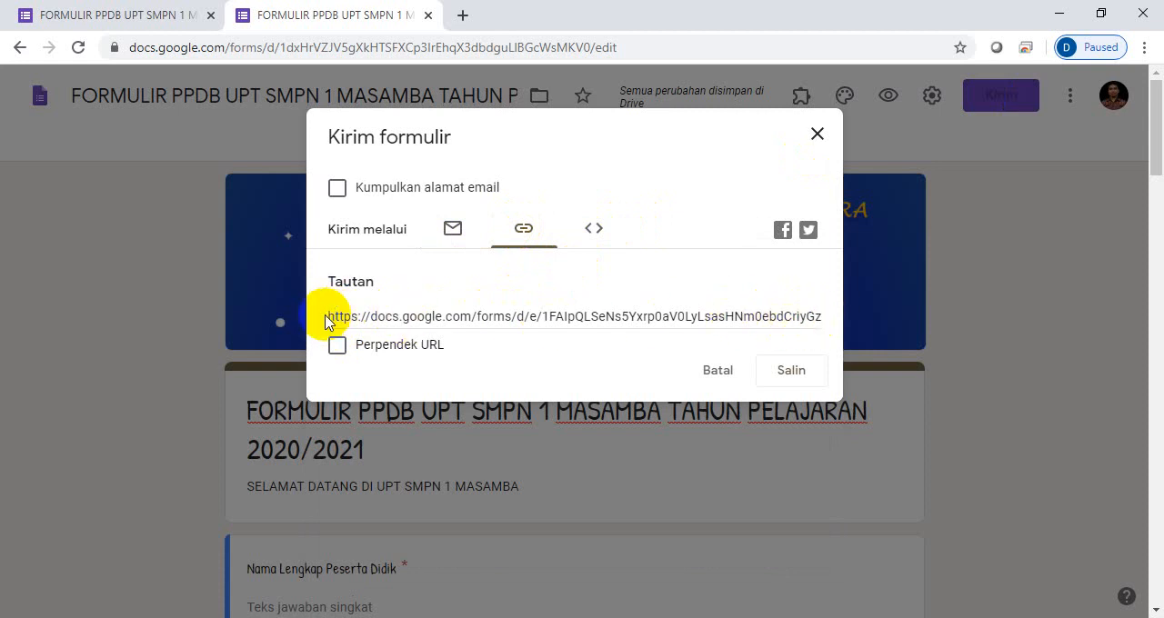
pyautogui.click(788, 376)
pyautogui.hotkey('ctrl', 'c')
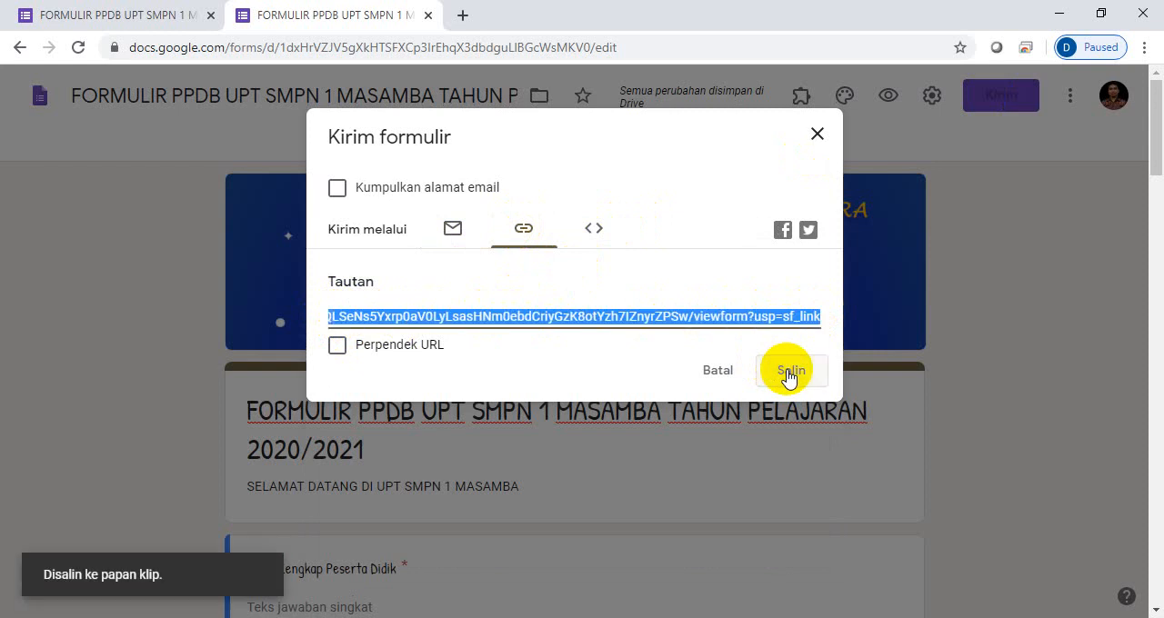
# - Search for bit.ly in a new browser tab and open the Bitly site from the results
pyautogui.click(463, 16)
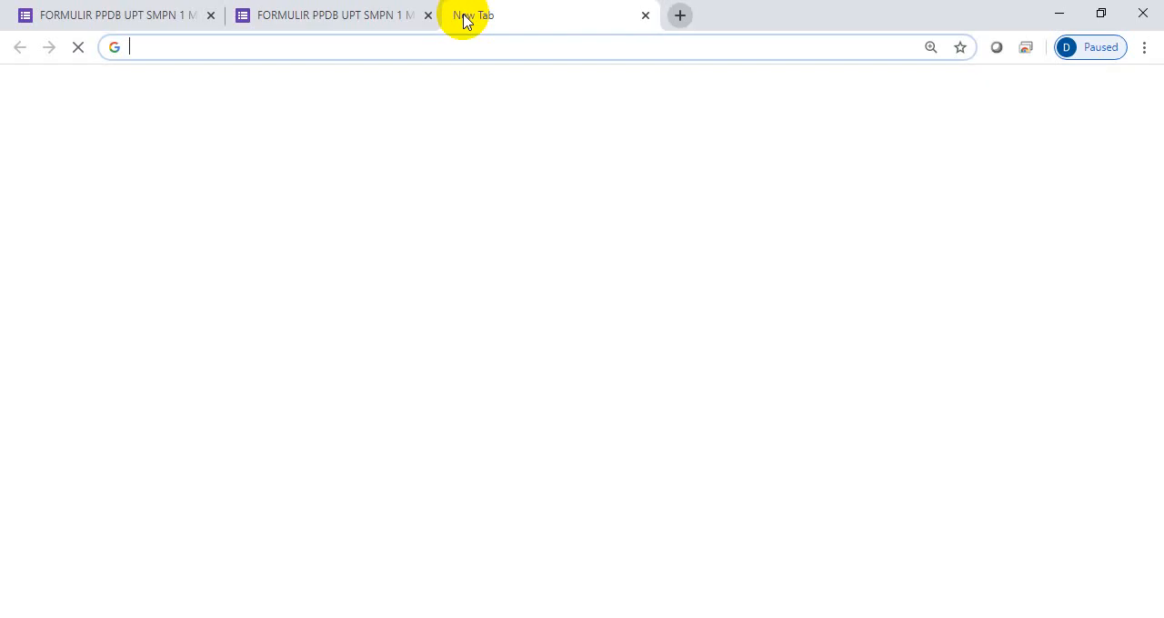
pyautogui.write('b')
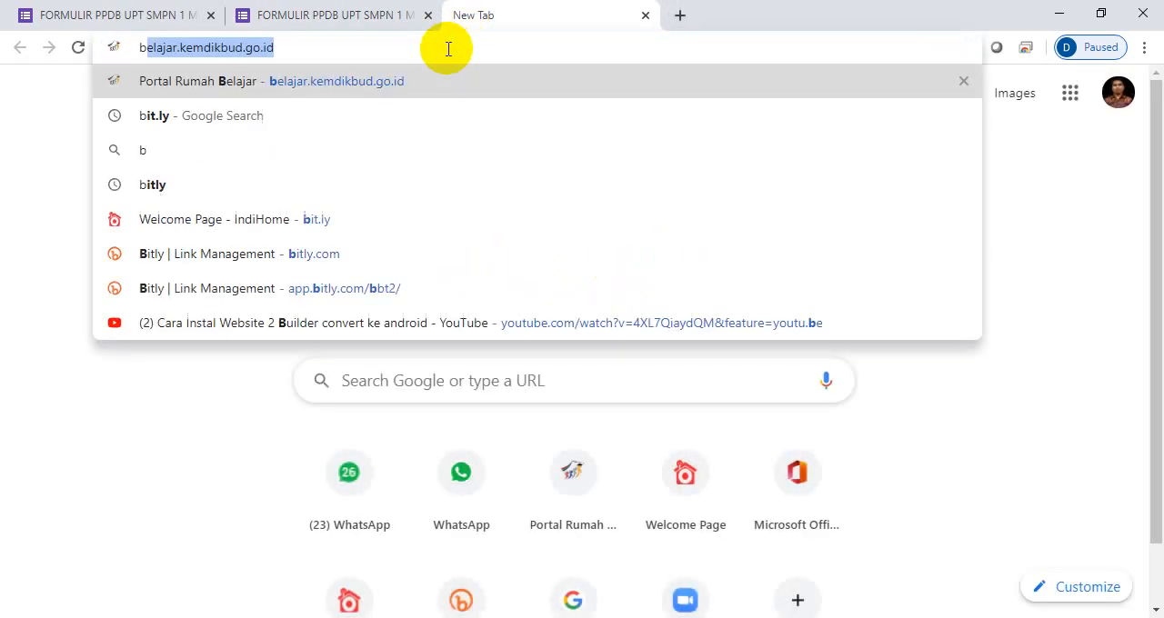
pyautogui.write('it.ly')
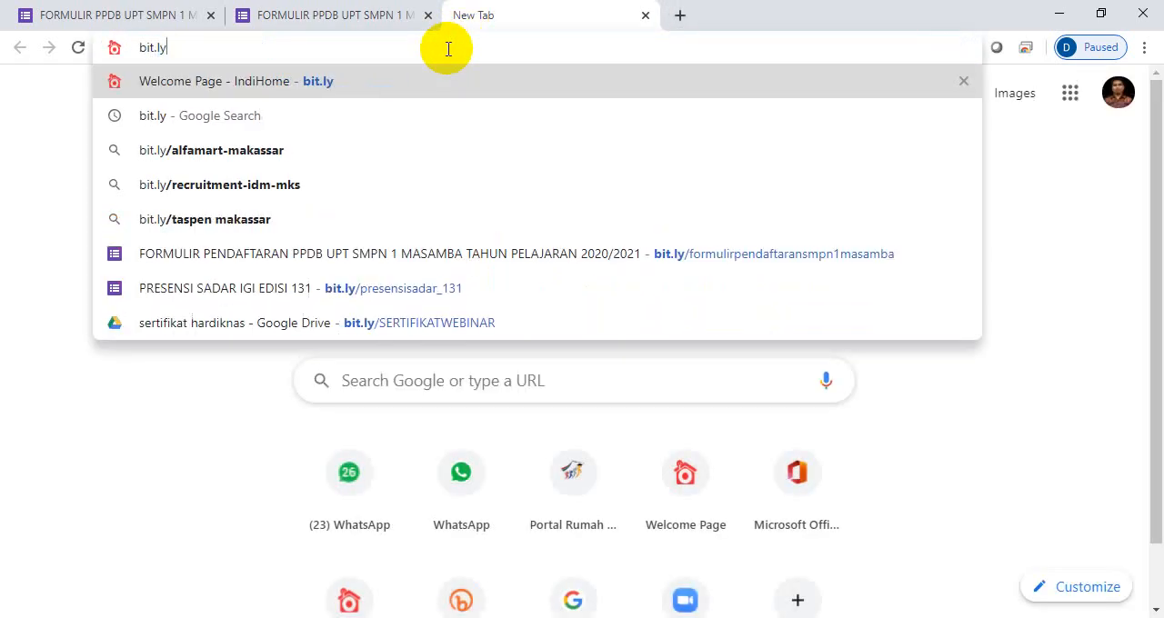
pyautogui.click(305, 122)
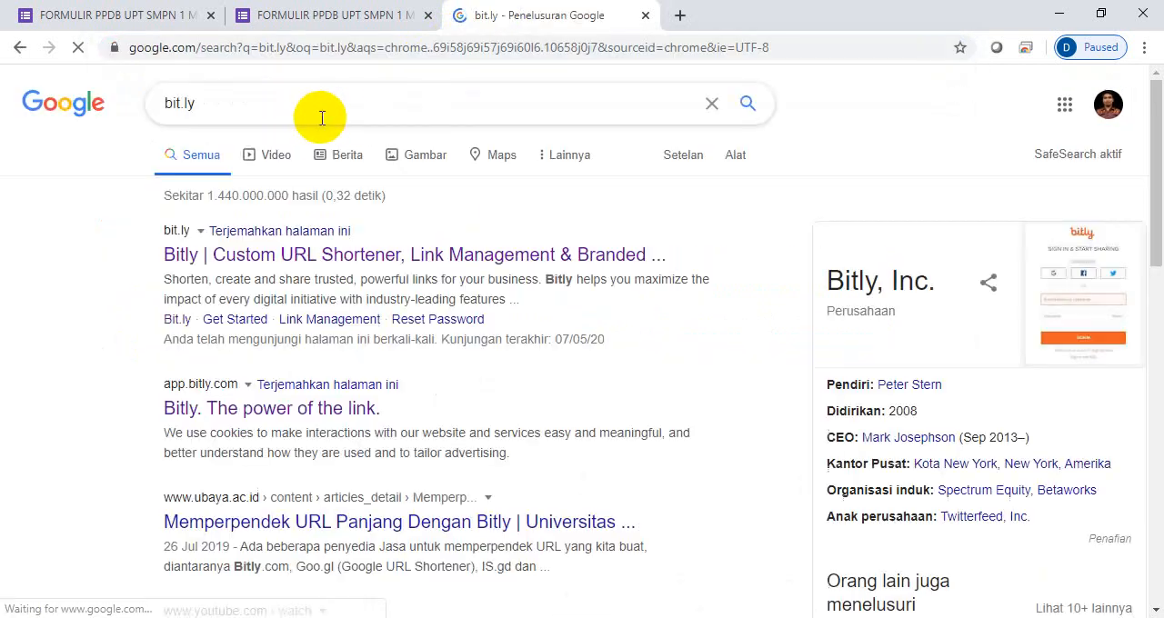
pyautogui.click(251, 256)
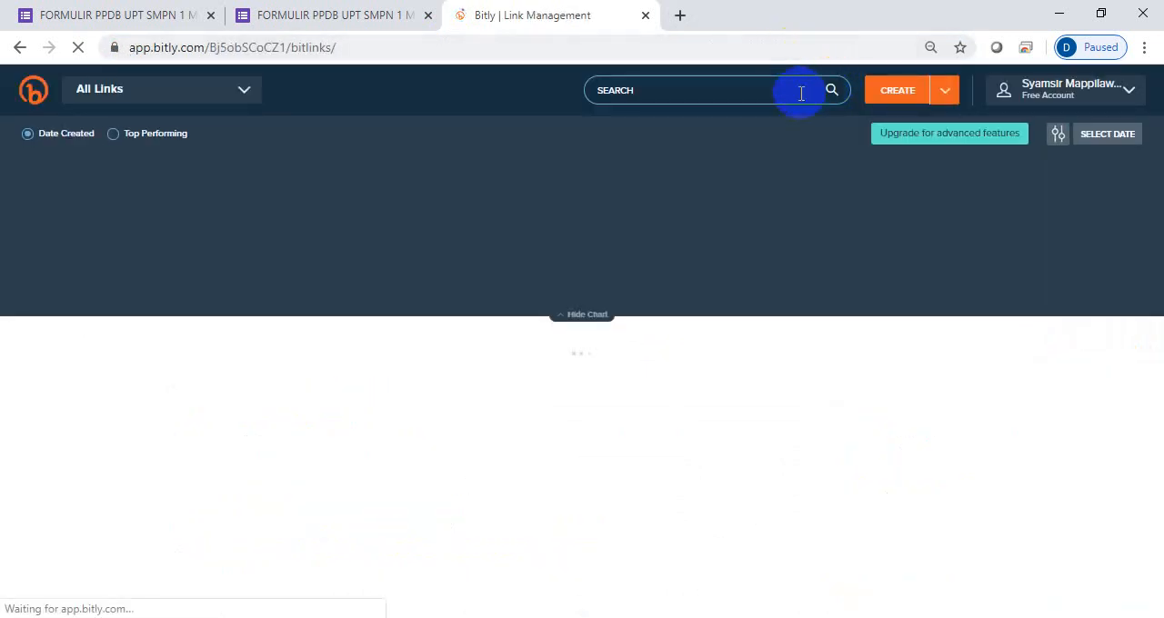
# - Create a Bitly short link from the copied form URL and title it "FORMULIR PPDB 2020_2021"
pyautogui.click(892, 98)
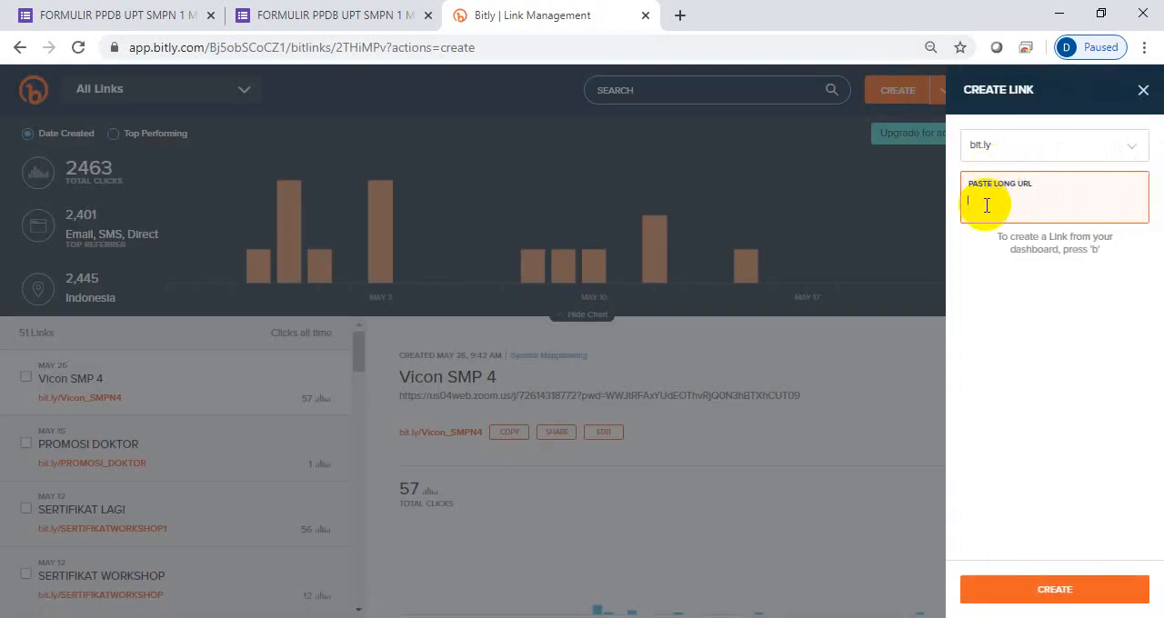
pyautogui.hotkey('ctrl', 'v')
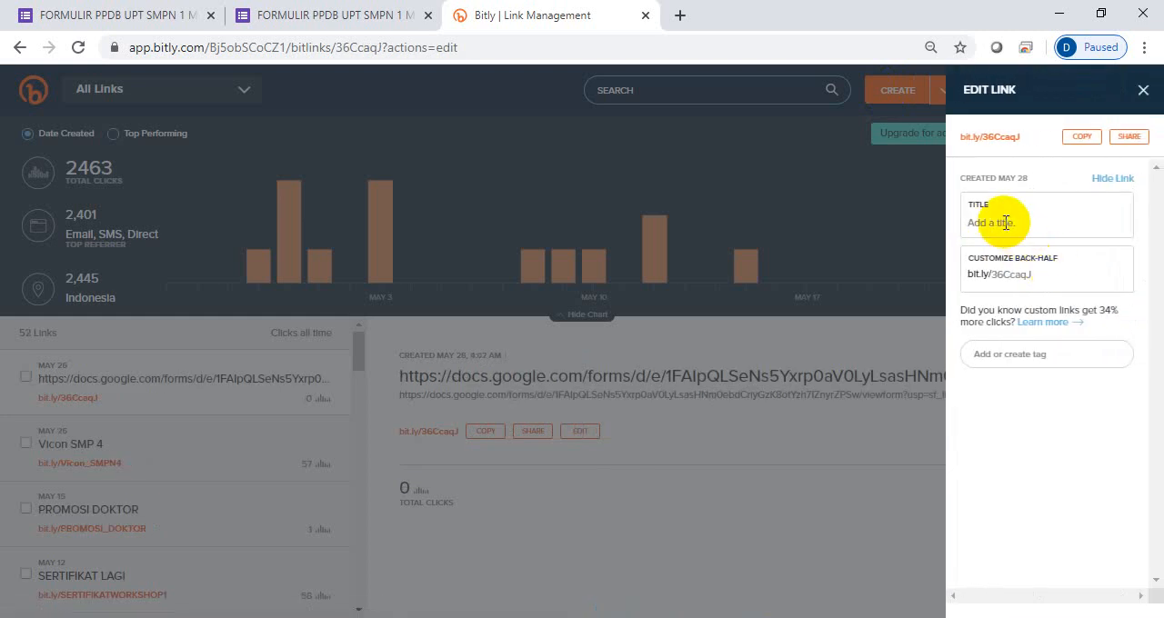
pyautogui.click(1005, 223)
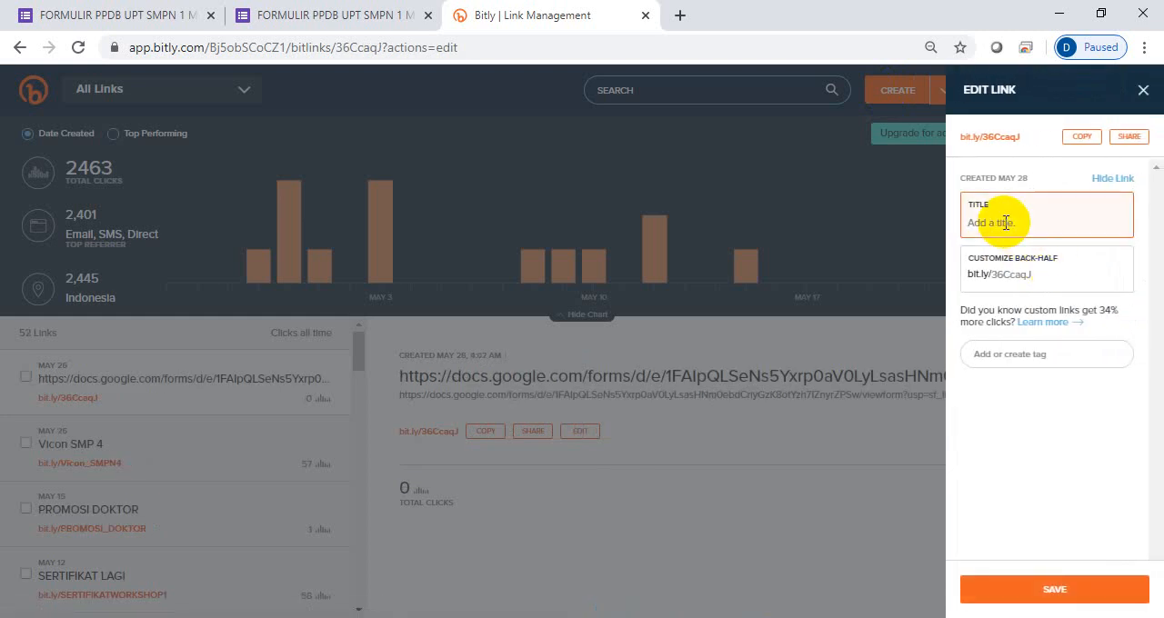
pyautogui.write('FORMULIR PPDB 2020/2021')
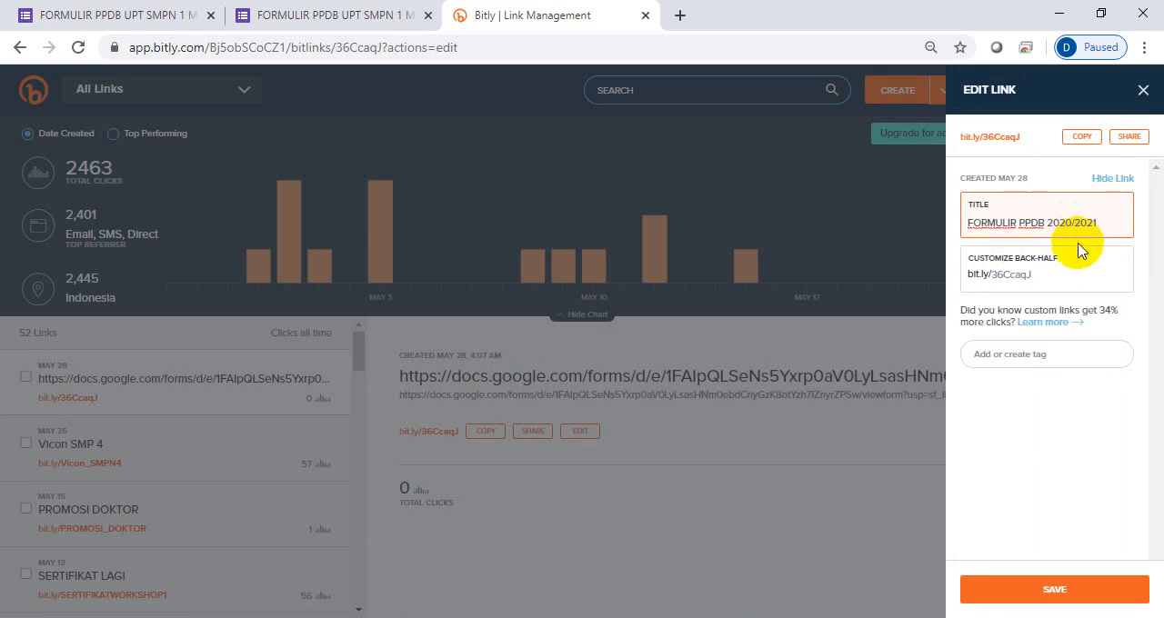
pyautogui.press('BackSpace')
pyautogui.write('_')
# - Set the short link's custom back-half to "PPDB_UPT_SMPN1MASAMBA_2020" and save the link
pyautogui.click(1042, 276)
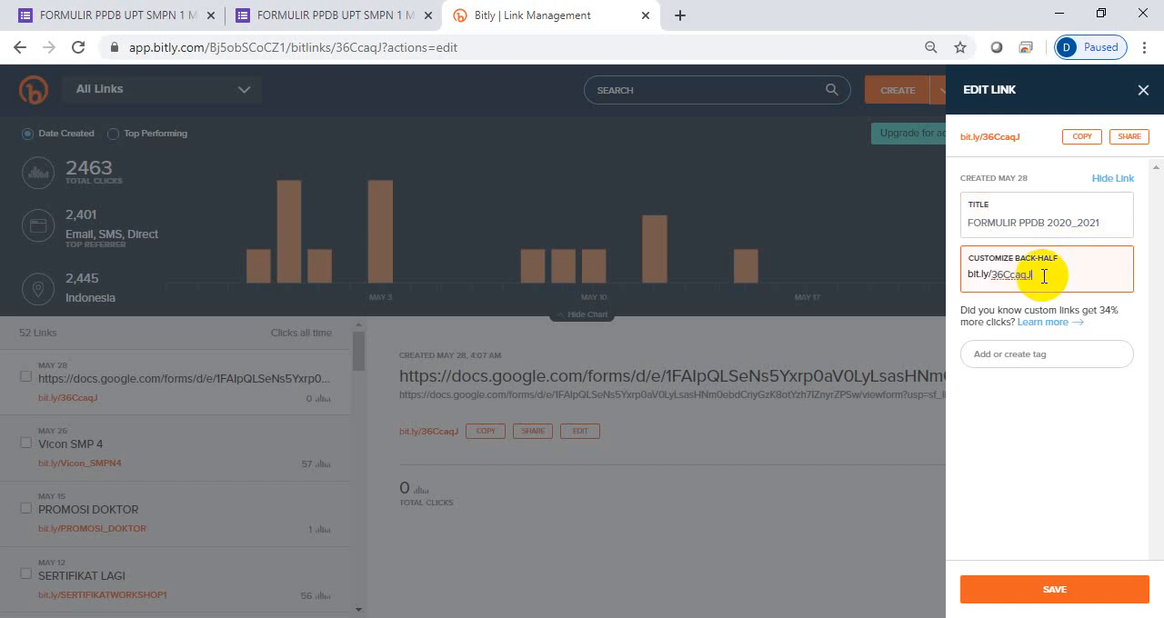
pyautogui.press('BackSpace')
pyautogui.press('BackSpace')
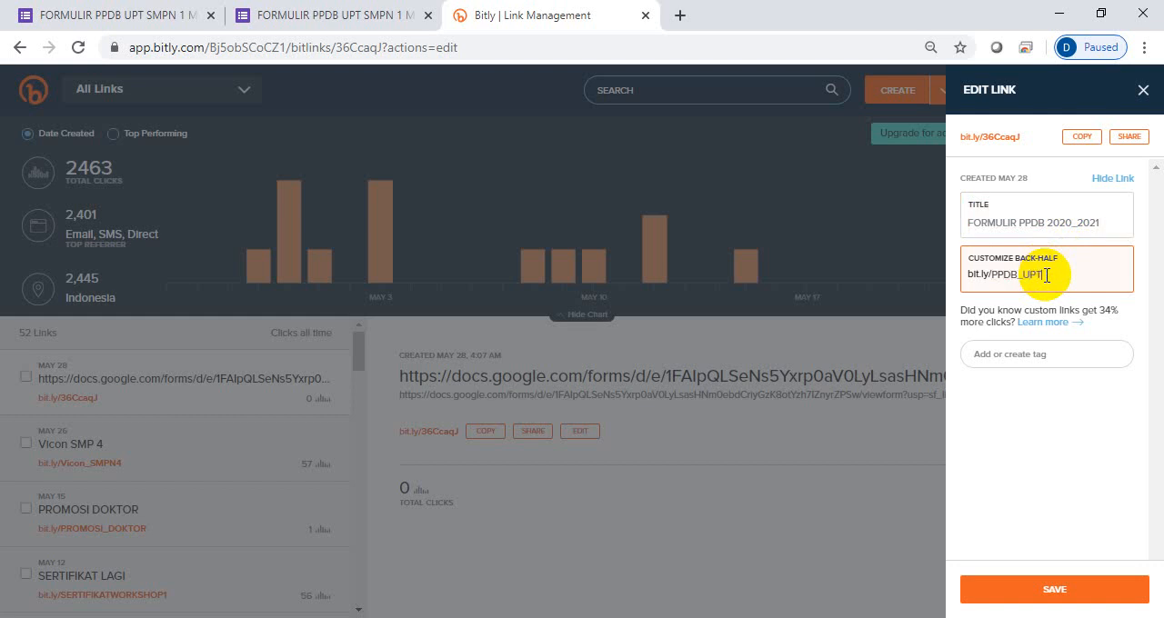
pyautogui.write('_SMPN1MASAMBA')
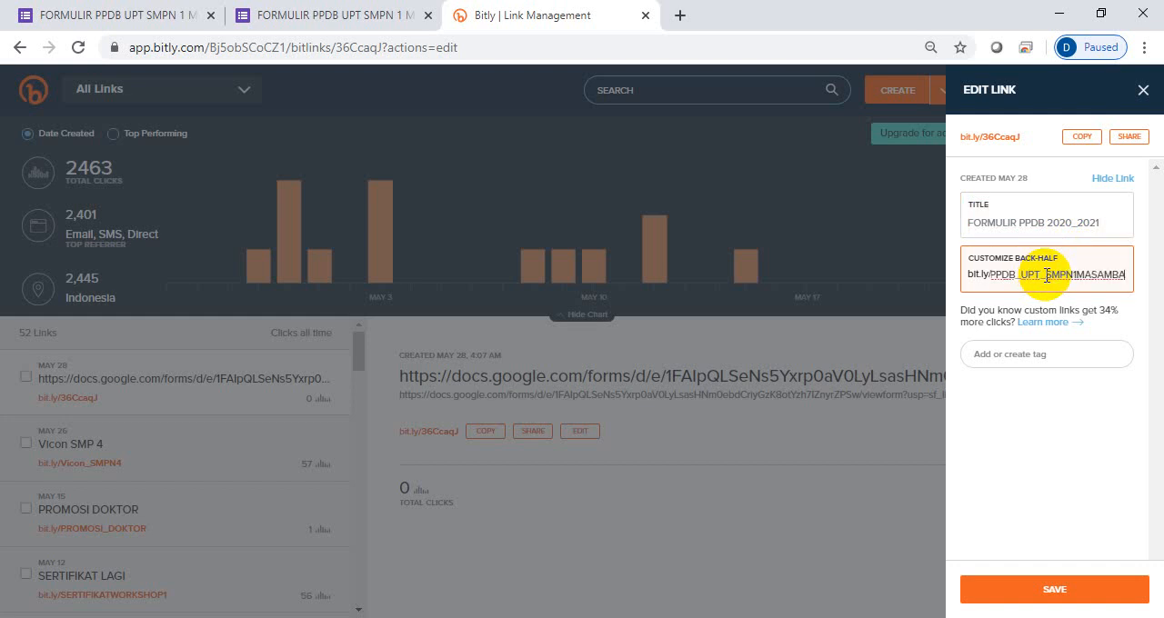
pyautogui.write('_2020')
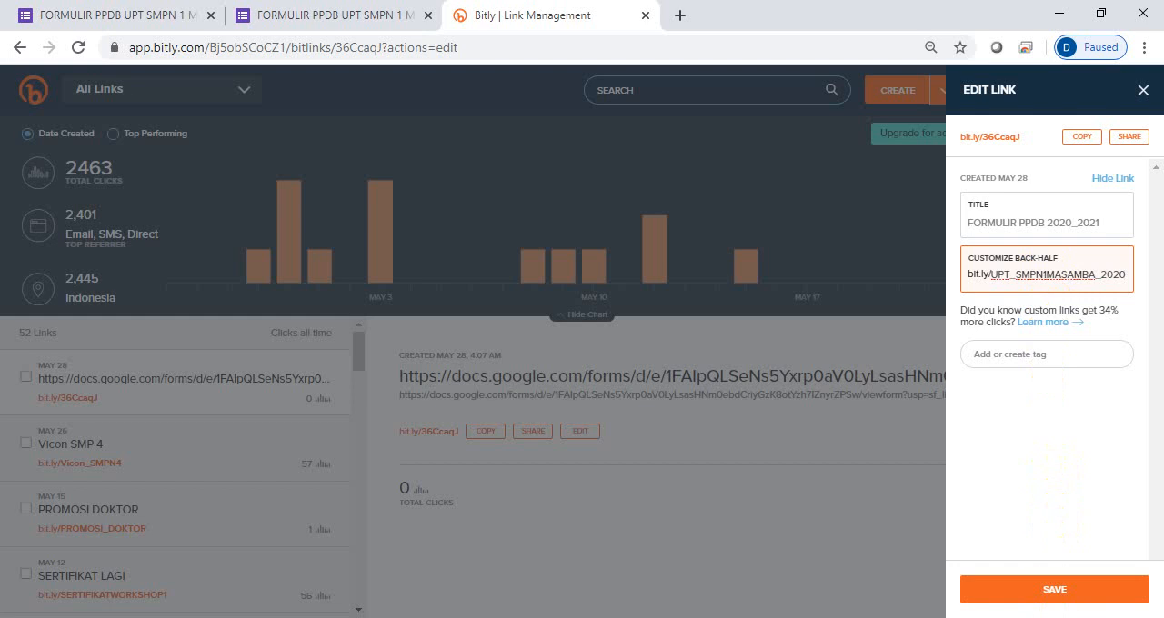
pyautogui.click(1051, 589)
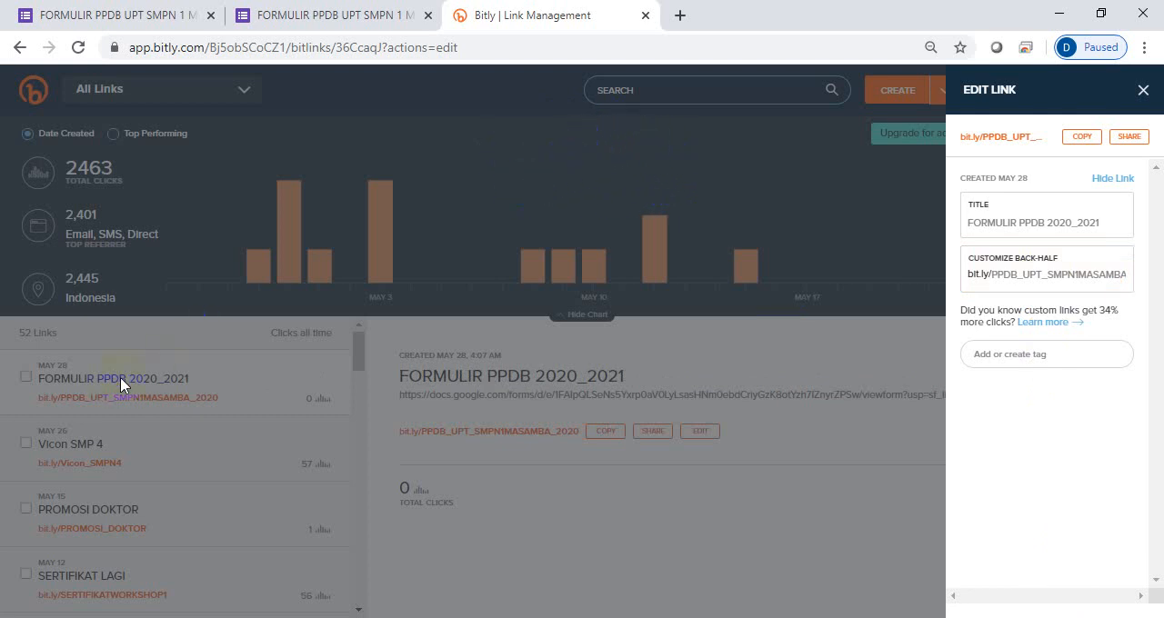
# - Close the link editor and select the text of the new FORMULIR PPDB 2020_2021 short link in the link list
pyautogui.click(36, 400)
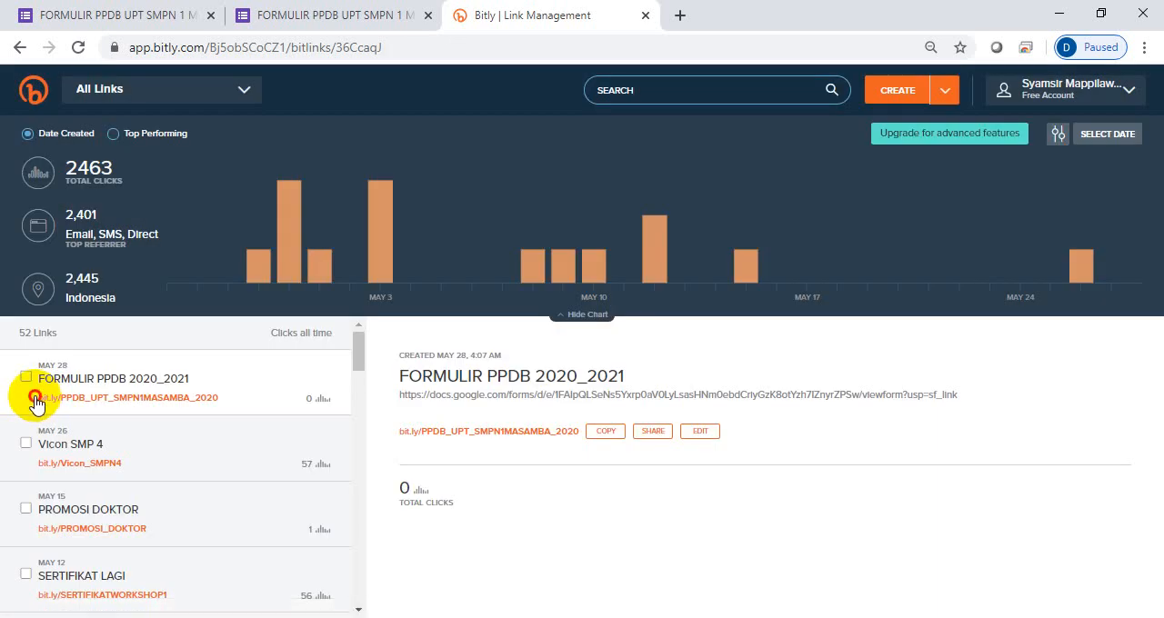
pyautogui.moveTo(36, 400); pyautogui.dragTo(242, 400)
pyautogui.hotkey('ctrl', 'c')
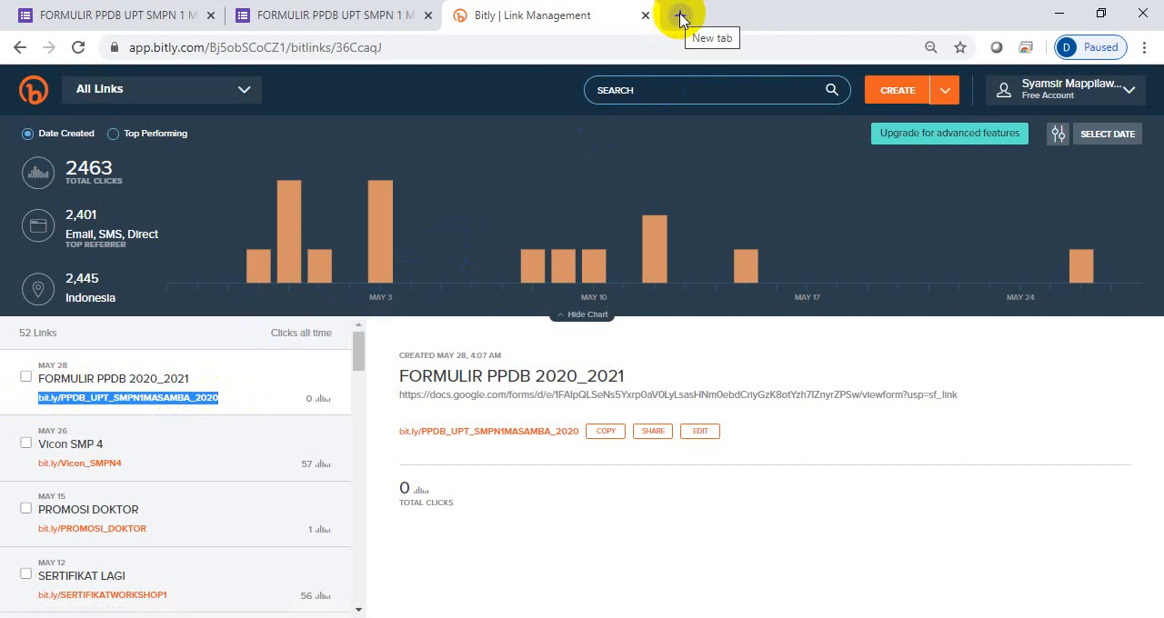
# - Open WhatsApp Web in a new browser tab and send the short link bit.ly/PPDB_UPT_SMPN1MASAMBA_2020 to the contact in the first listed chat
pyautogui.click(351, 20)
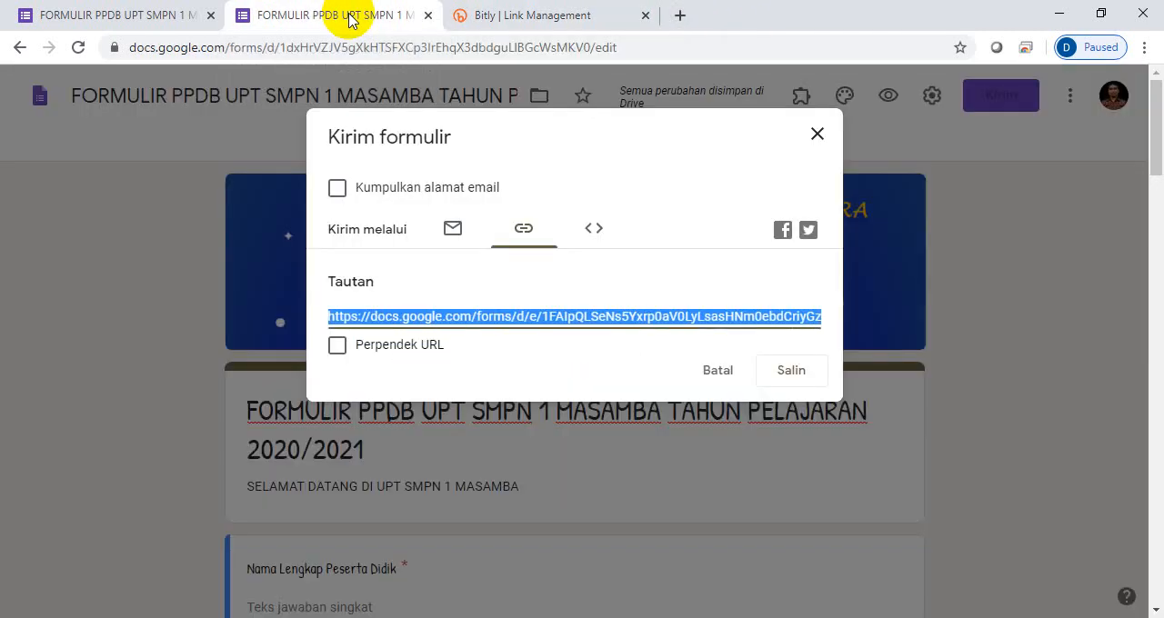
pyautogui.click(680, 15)
pyautogui.click(348, 45)
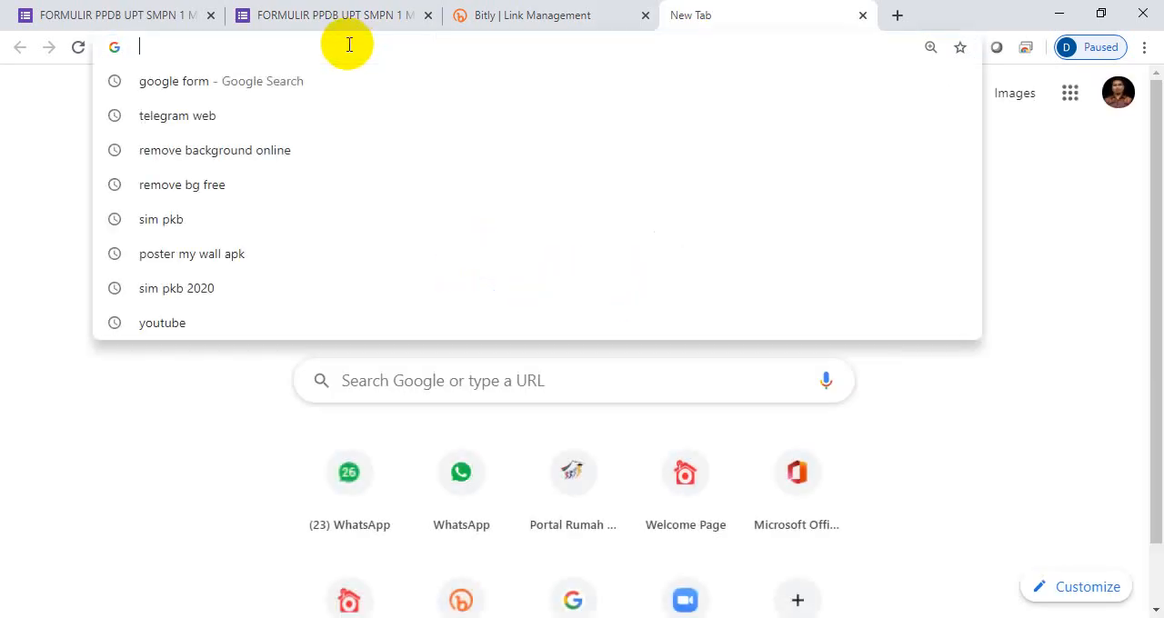
pyautogui.click(460, 475)
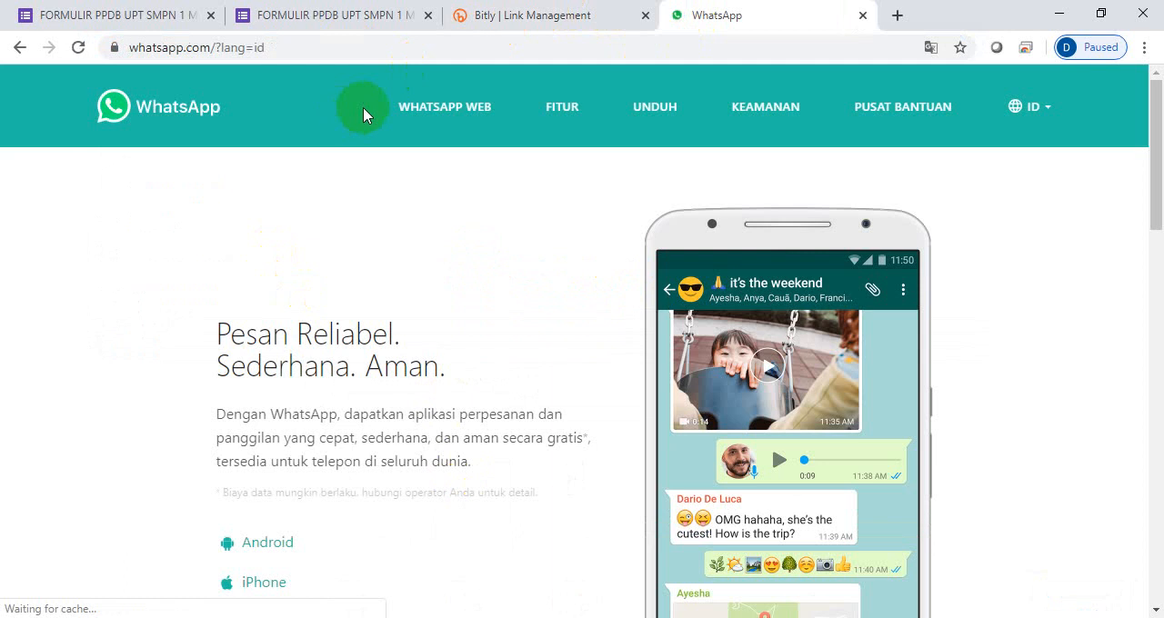
pyautogui.click(436, 107)
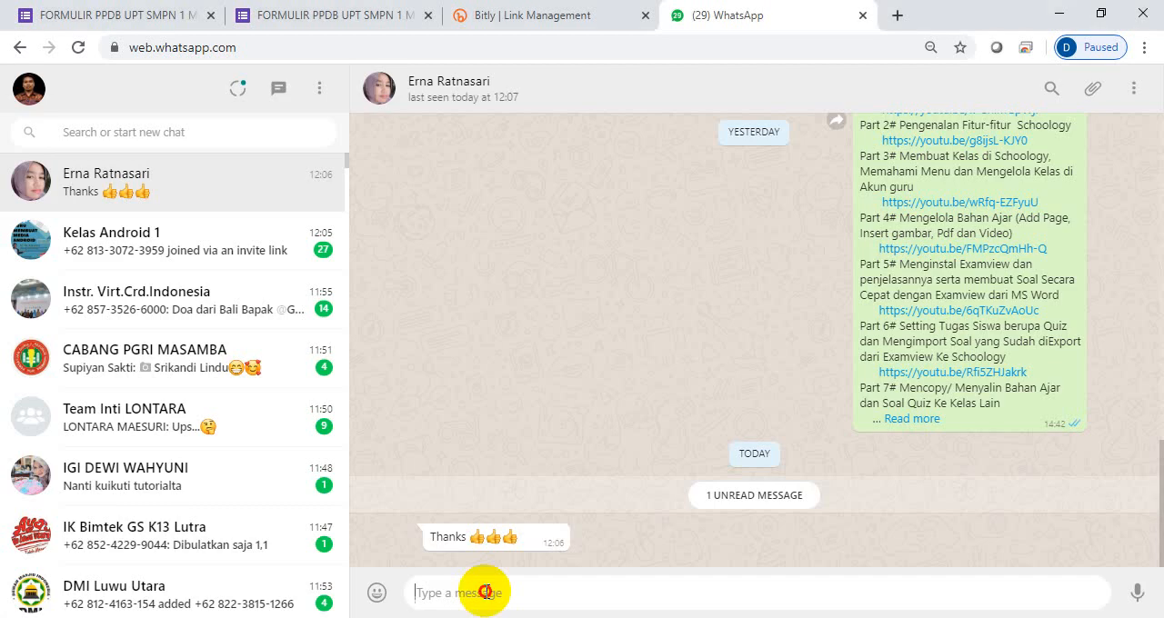
pyautogui.hotkey('ctrl', 'v')
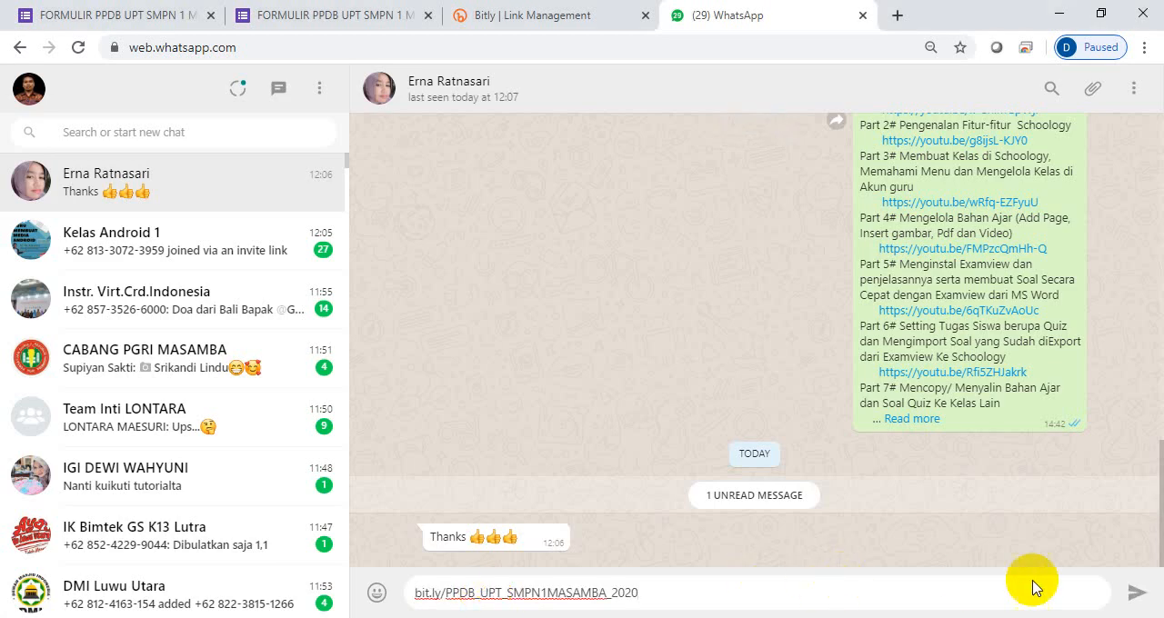
pyautogui.click(1133, 595)
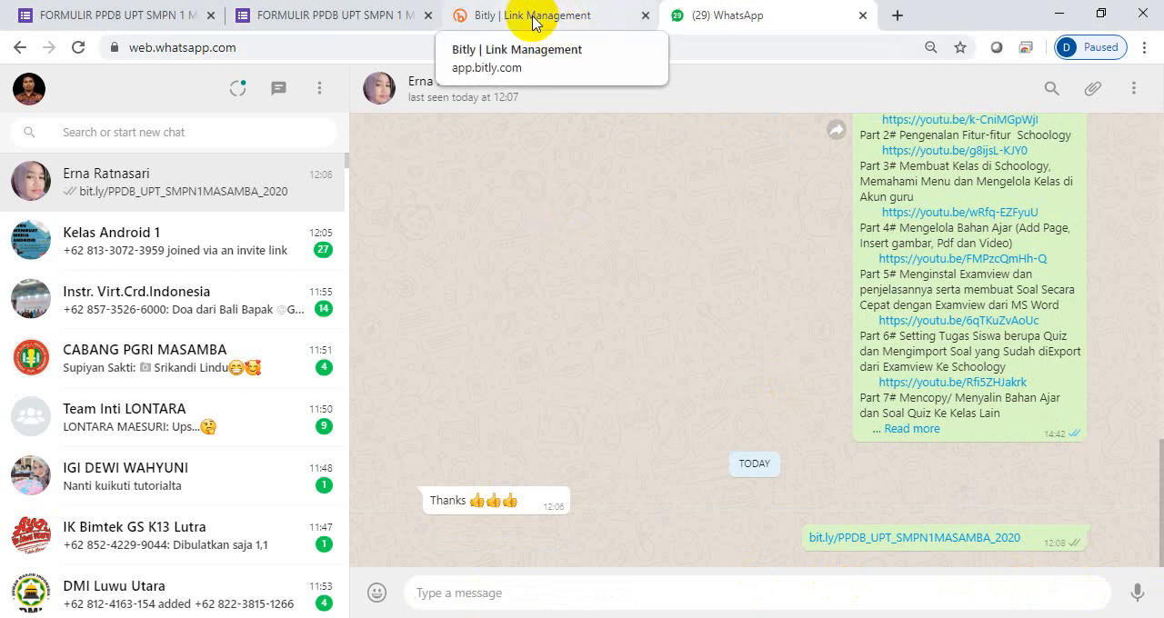
# - Return to the PPDB form editor in Google Forms and close the Kirim formulir dialog
pyautogui.click(369, 18)
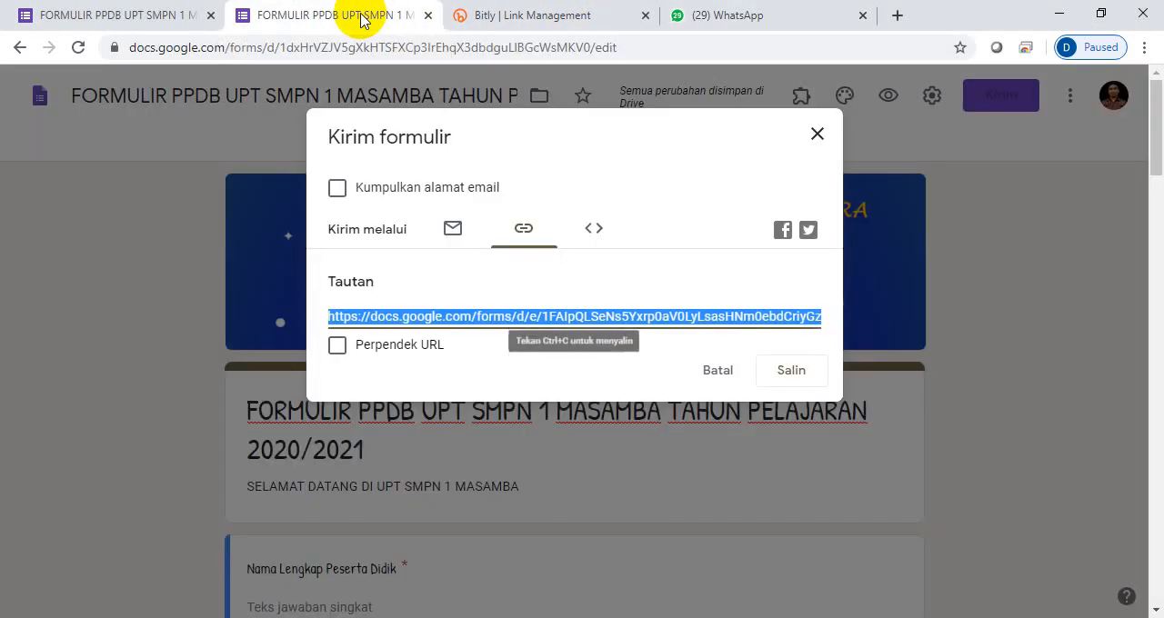
pyautogui.click(817, 135)
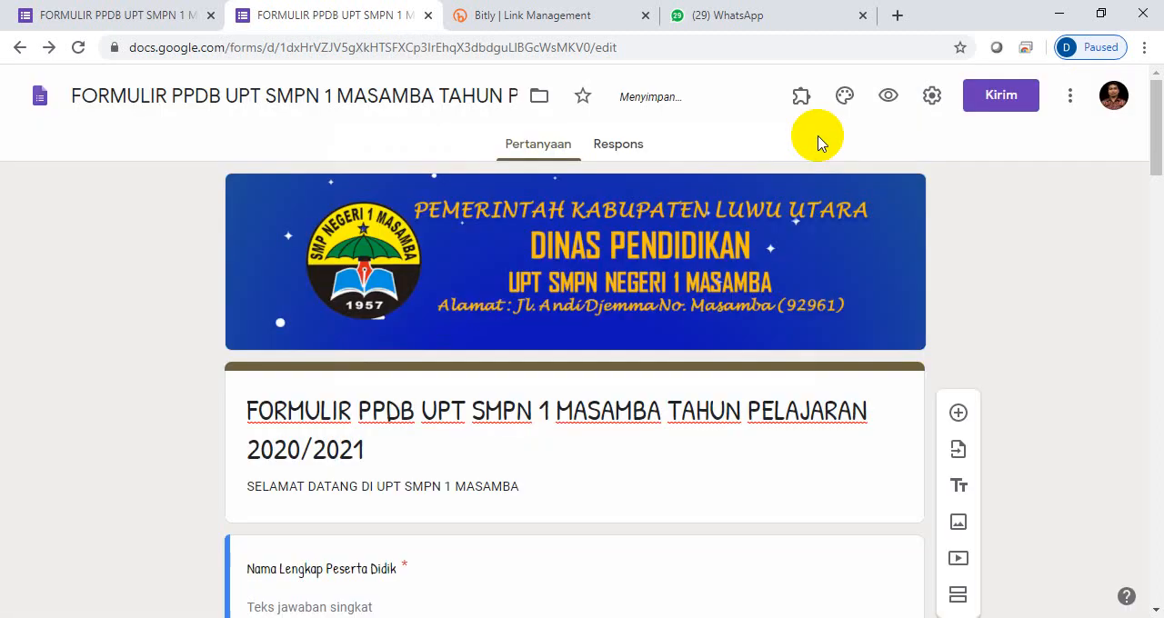